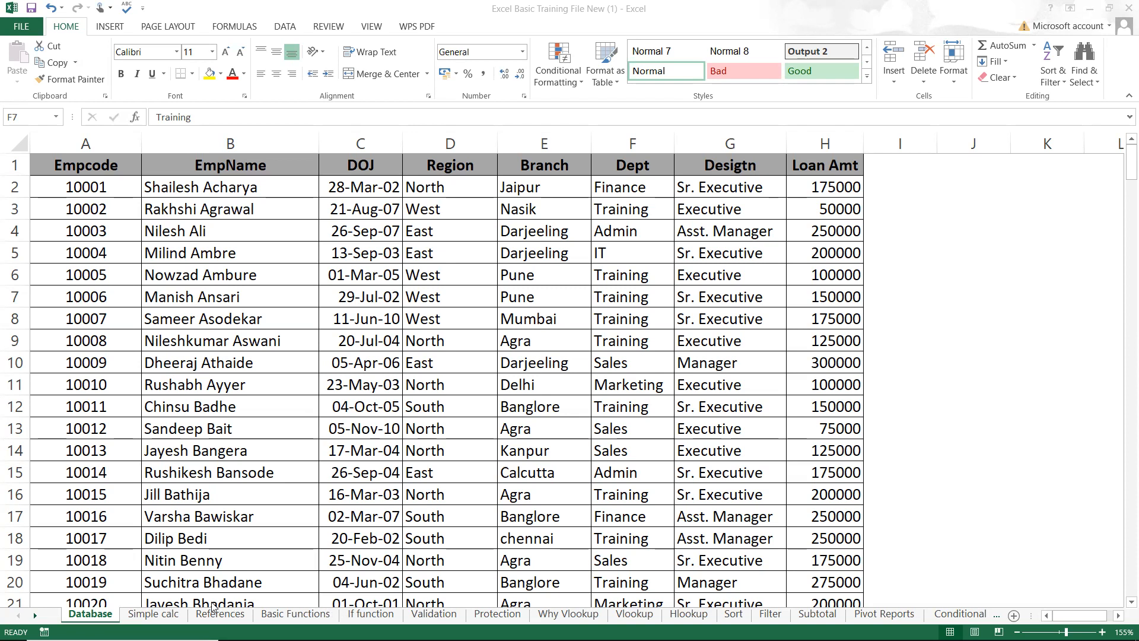
- Look over the References and Database sheets and the Home, Insert, Page Layout, Formulas and Data command groups
{"action": "left_click", "coordinate": [176, 617]}
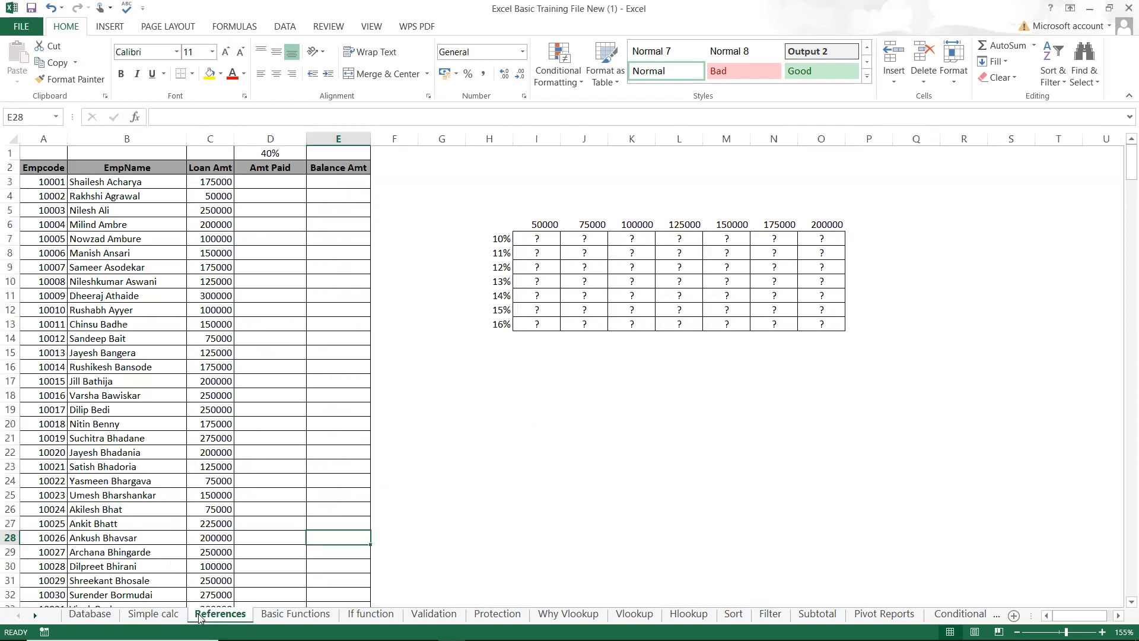
{"action": "left_click", "coordinate": [90, 615]}
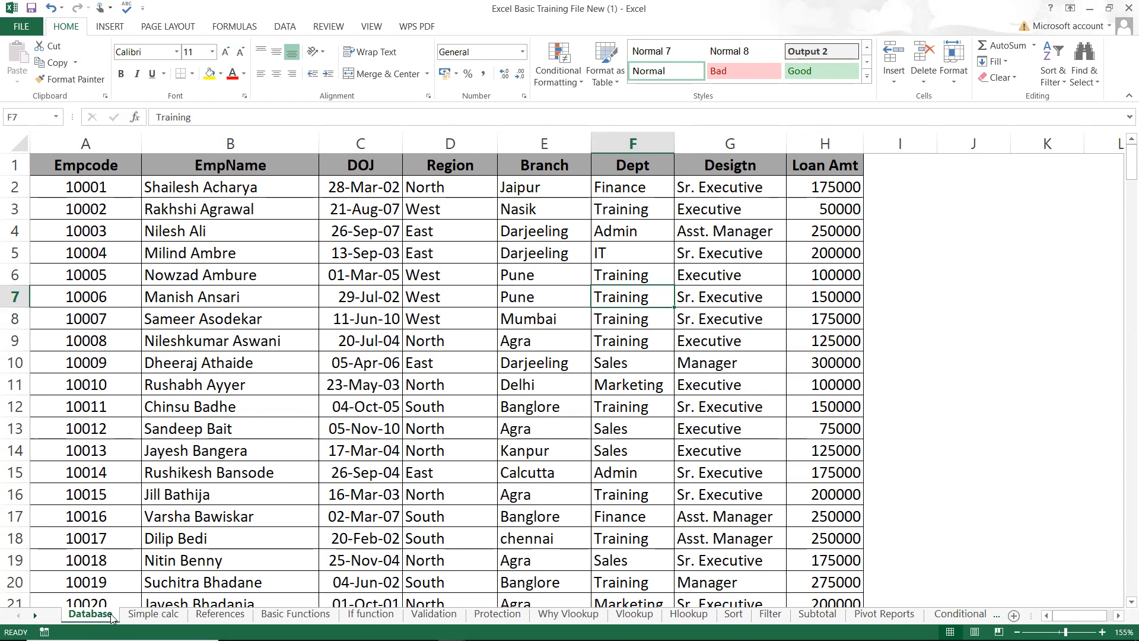
{"action": "left_click", "coordinate": [174, 27]}
{"action": "left_click", "coordinate": [83, 29]}
{"action": "left_click", "coordinate": [275, 34]}
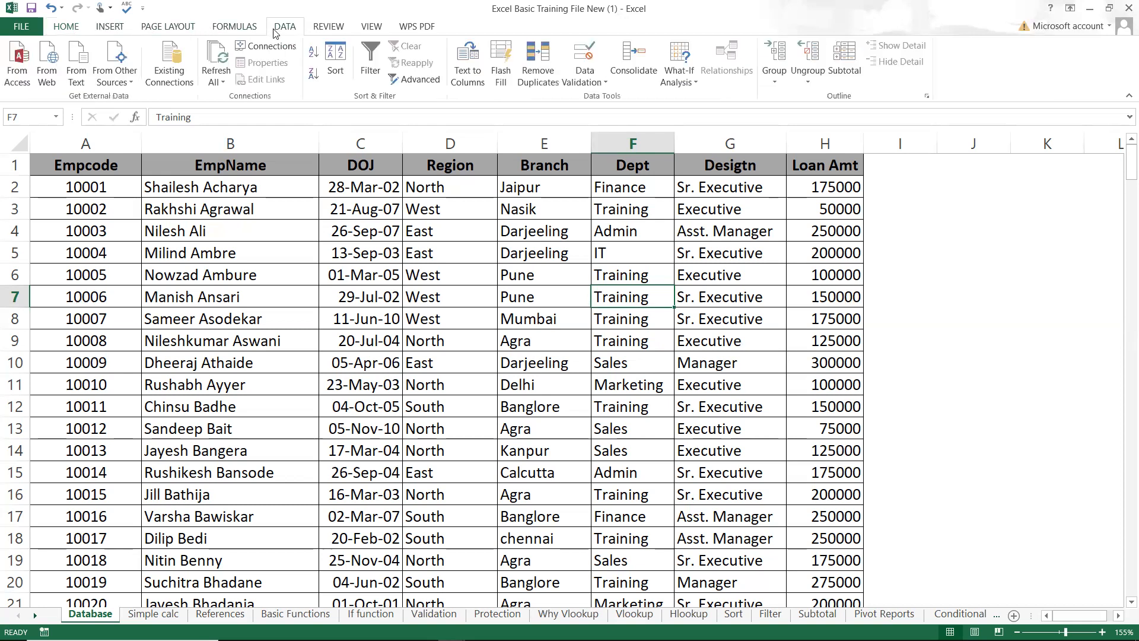
{"action": "left_click", "coordinate": [246, 31]}
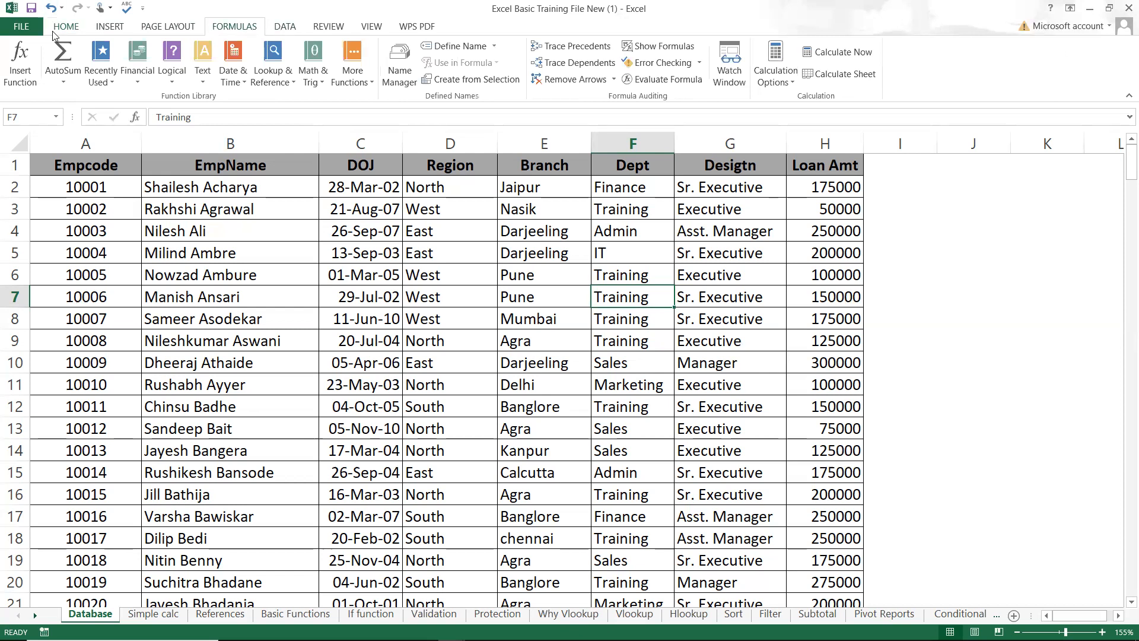
{"action": "left_click", "coordinate": [55, 30]}
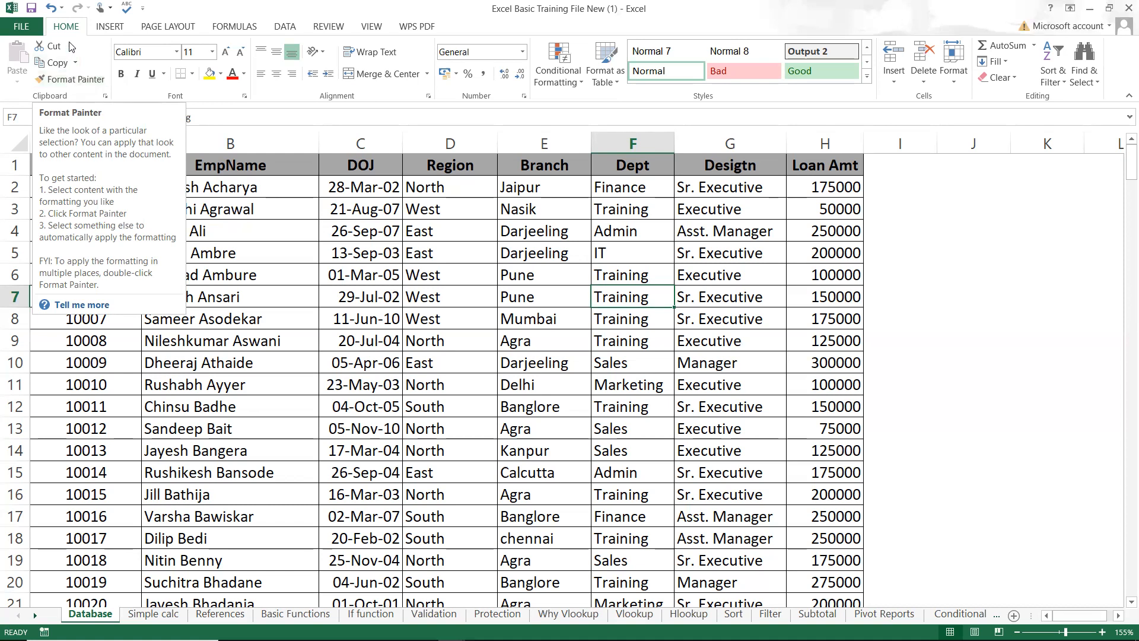
{"action": "left_click", "coordinate": [103, 26]}
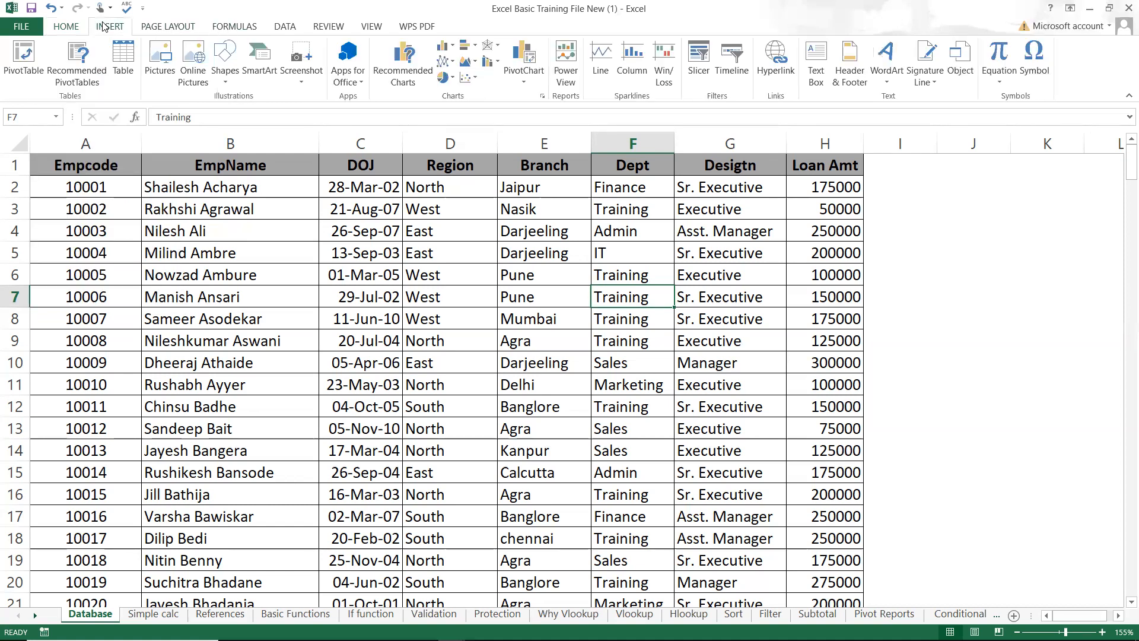
{"action": "left_click", "coordinate": [162, 26]}
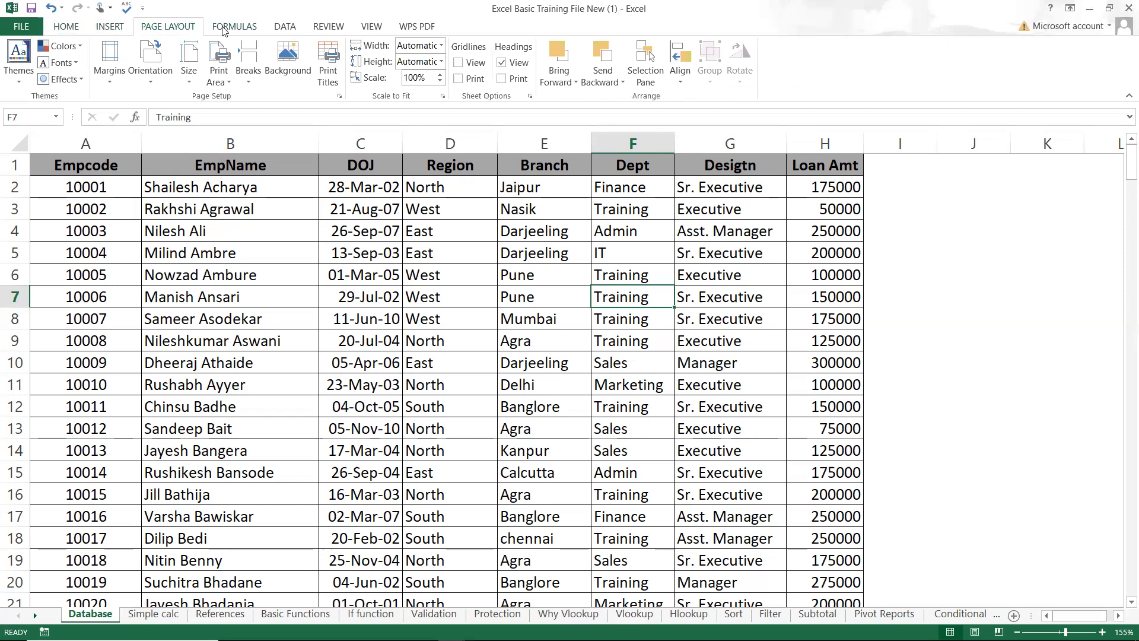
{"action": "left_click", "coordinate": [69, 28]}
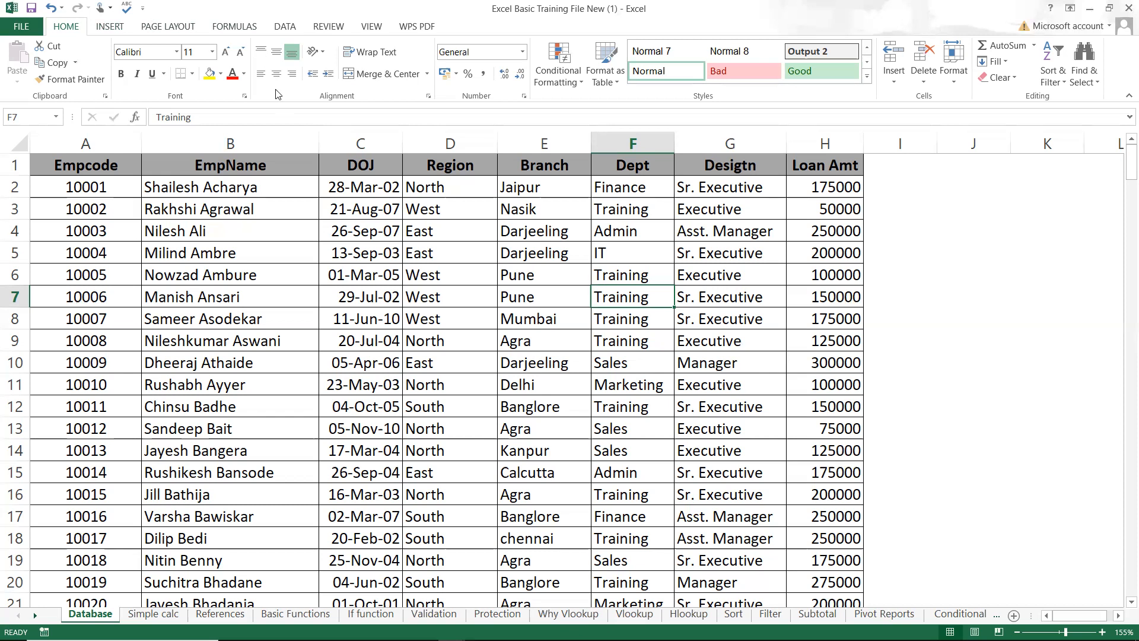
{"action": "left_click", "coordinate": [189, 30]}
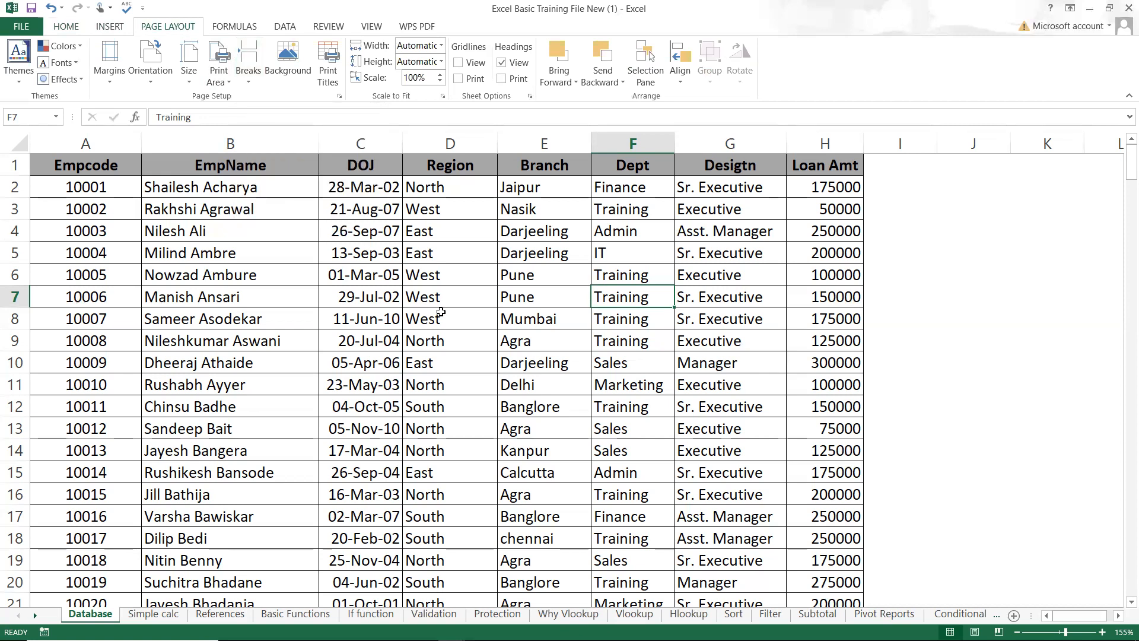
- Examine the workbook's Info page and file commands, and return to the Database sheet
{"action": "left_click", "coordinate": [40, 28]}
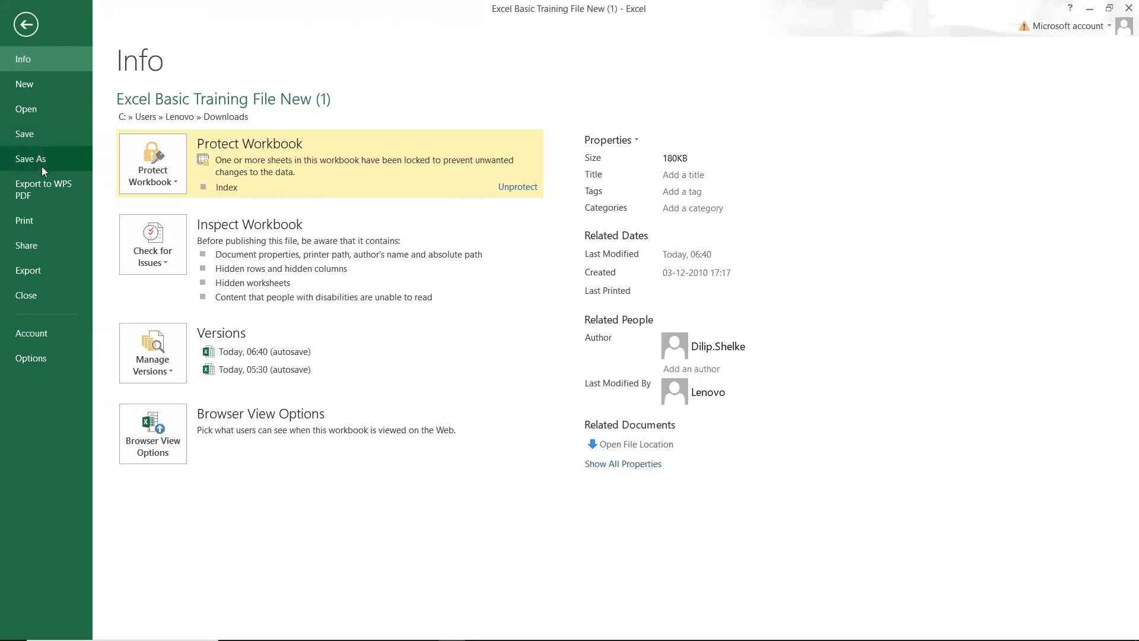
{"action": "left_click", "coordinate": [26, 26]}
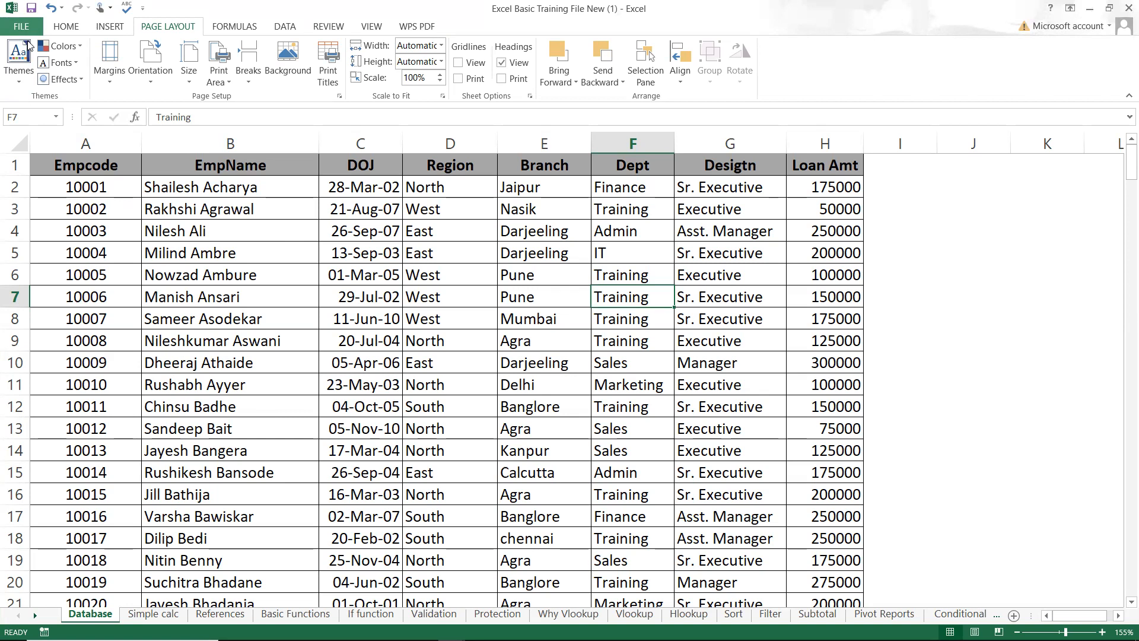
{"action": "key", "text": "alt+f"}
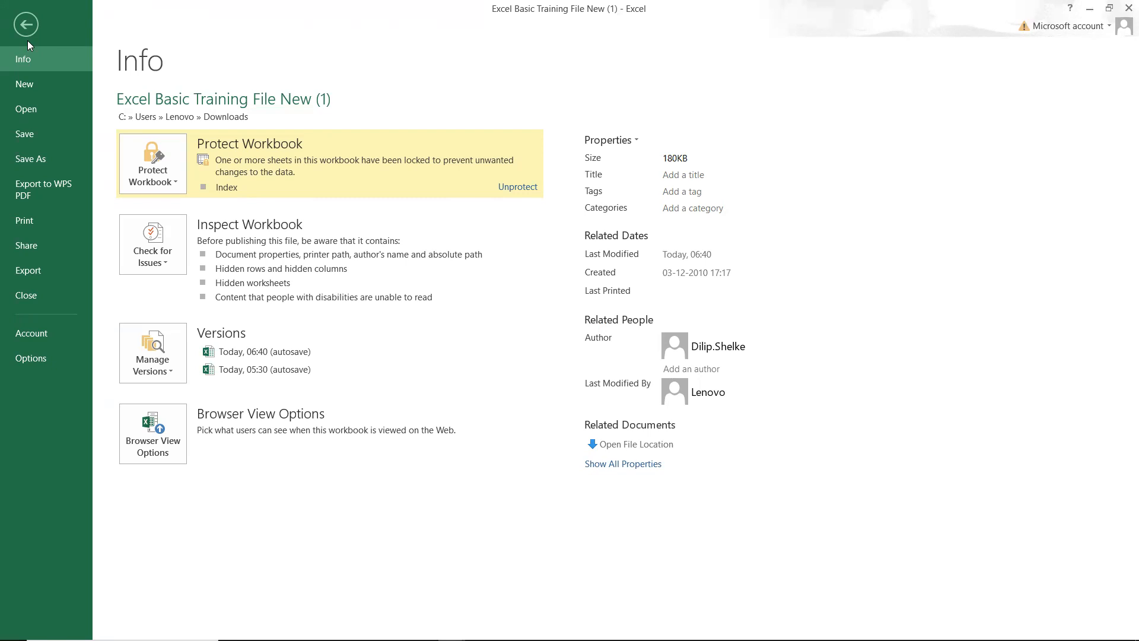
{"action": "key", "text": "Escape"}
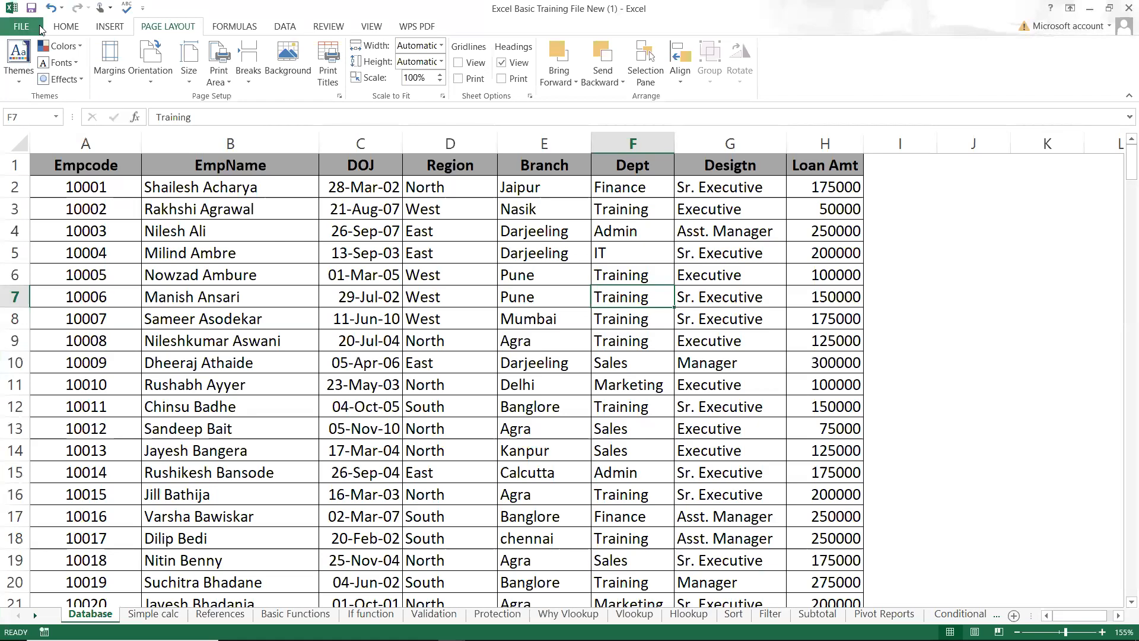
{"action": "left_click", "coordinate": [39, 26]}
{"action": "key", "text": "Escape"}
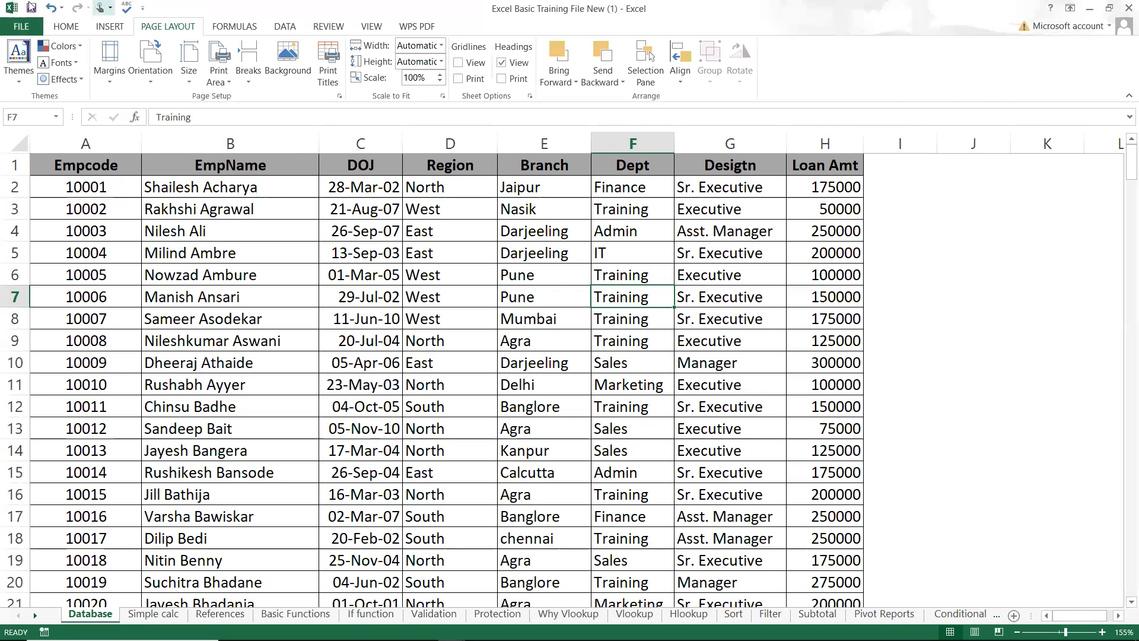
- Add the Sort Ascending command to the Quick Access Toolbar and check its availability alongside the Review and Home commands
{"action": "left_click", "coordinate": [143, 8]}
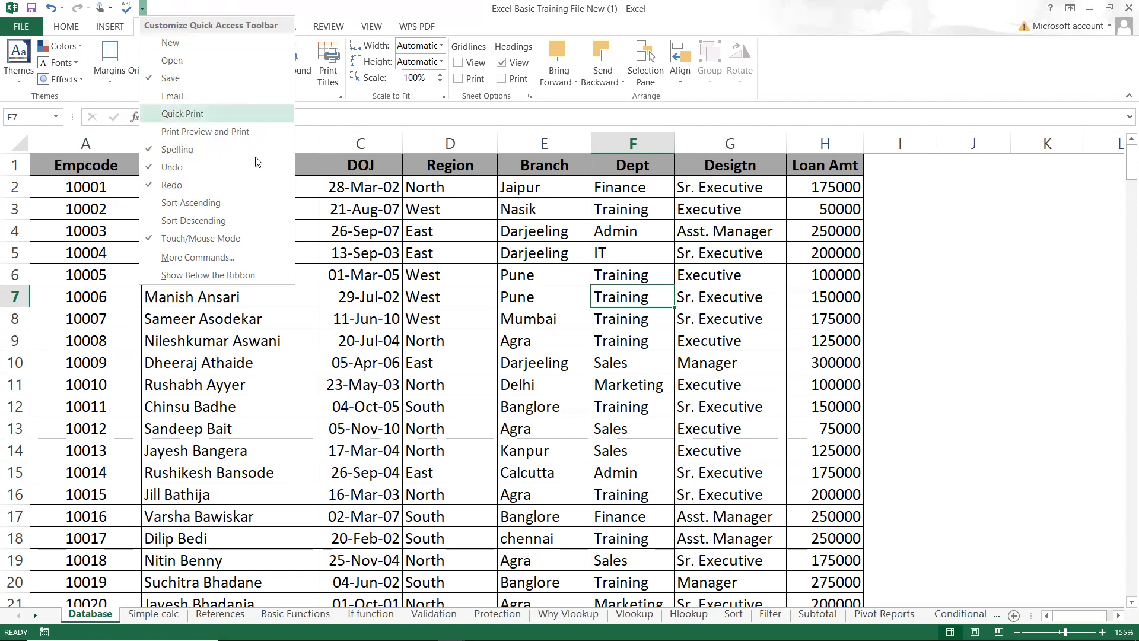
{"action": "left_click", "coordinate": [202, 204]}
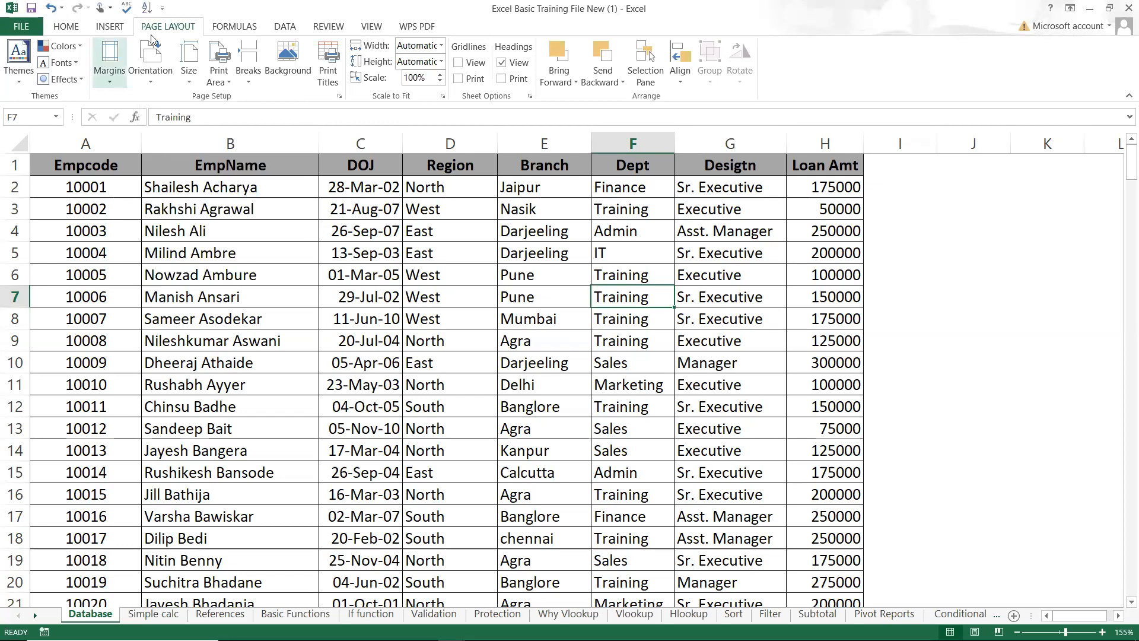
{"action": "left_click", "coordinate": [226, 31]}
{"action": "left_click", "coordinate": [308, 31]}
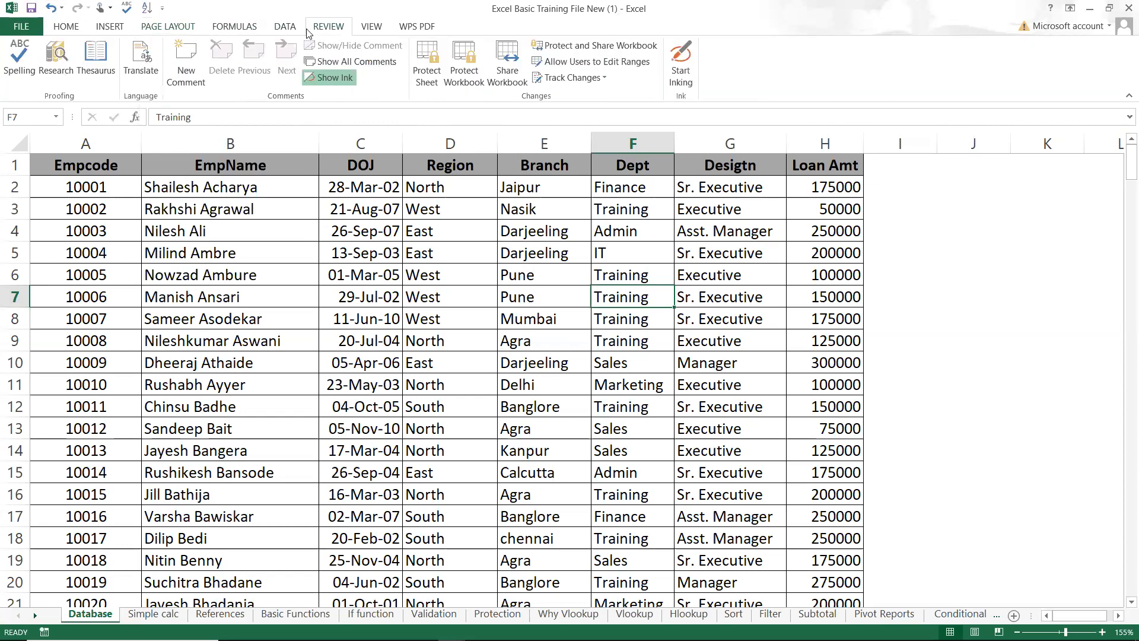
{"action": "left_click", "coordinate": [66, 26]}
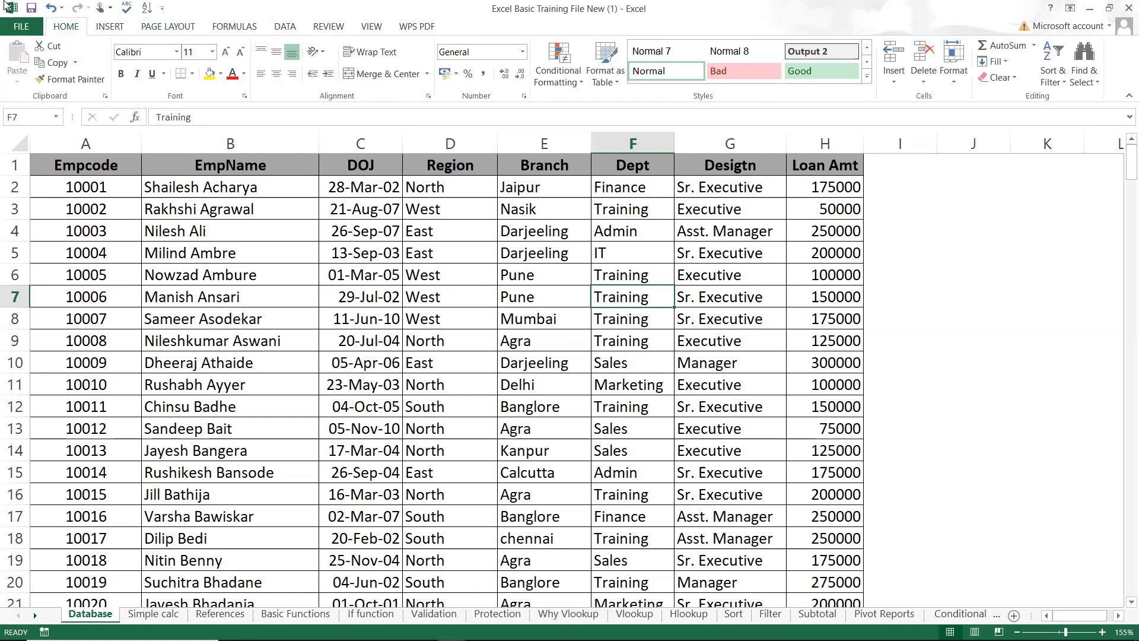
- Browse the Popular and Home commands offered for the Quick Access Toolbar, highlight Create Chart, and close the options without adding it
{"action": "left_click", "coordinate": [162, 10]}
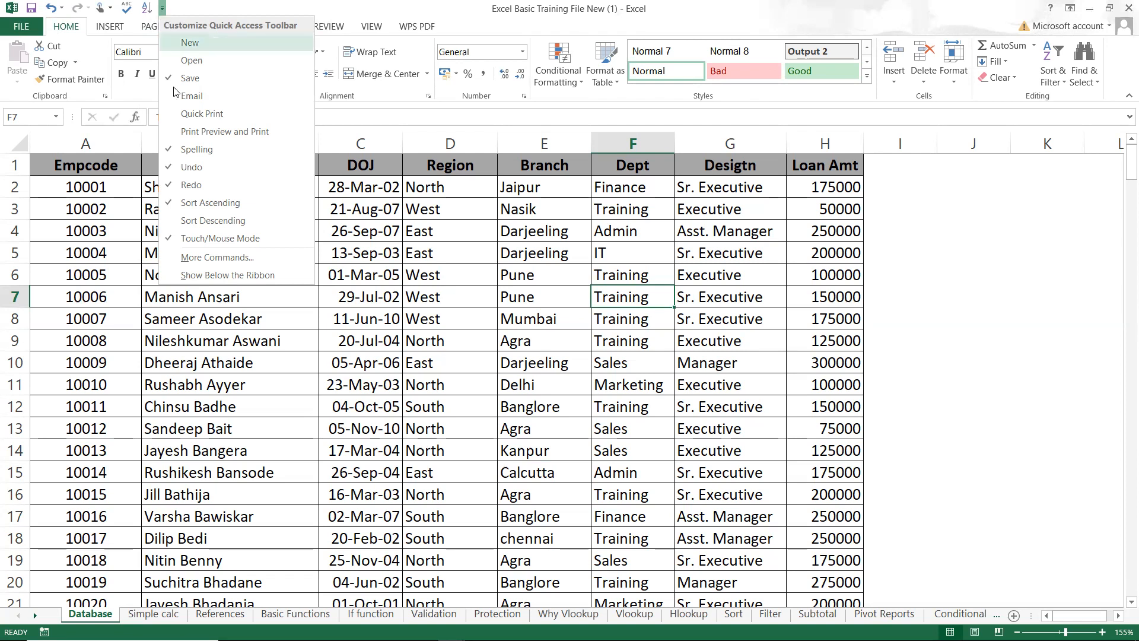
{"action": "left_click", "coordinate": [197, 256]}
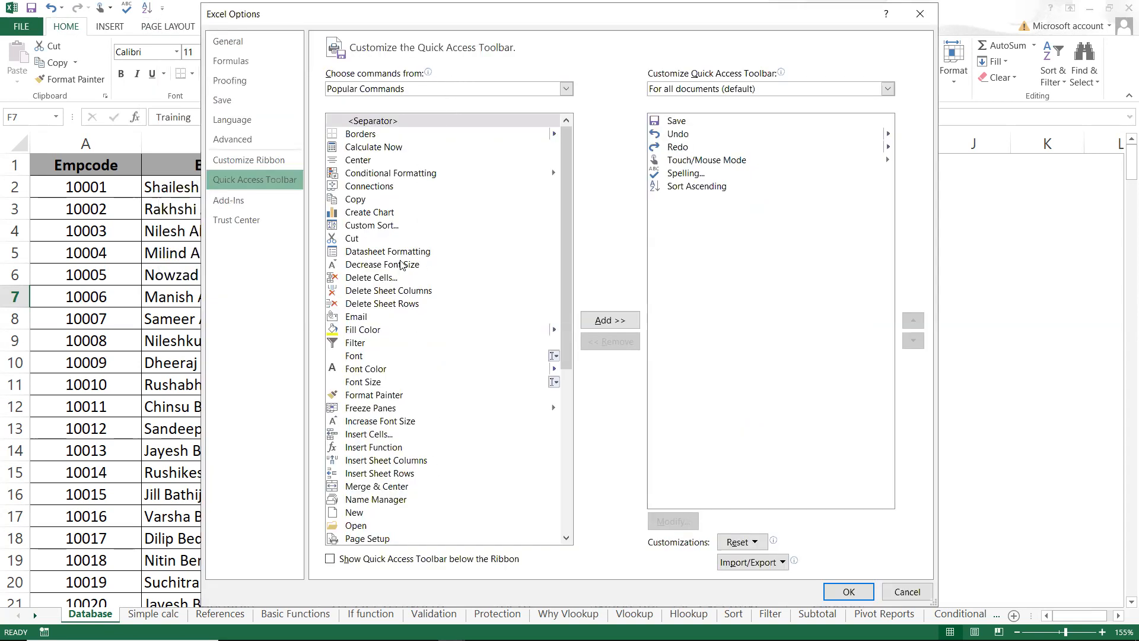
{"action": "left_click", "coordinate": [402, 89]}
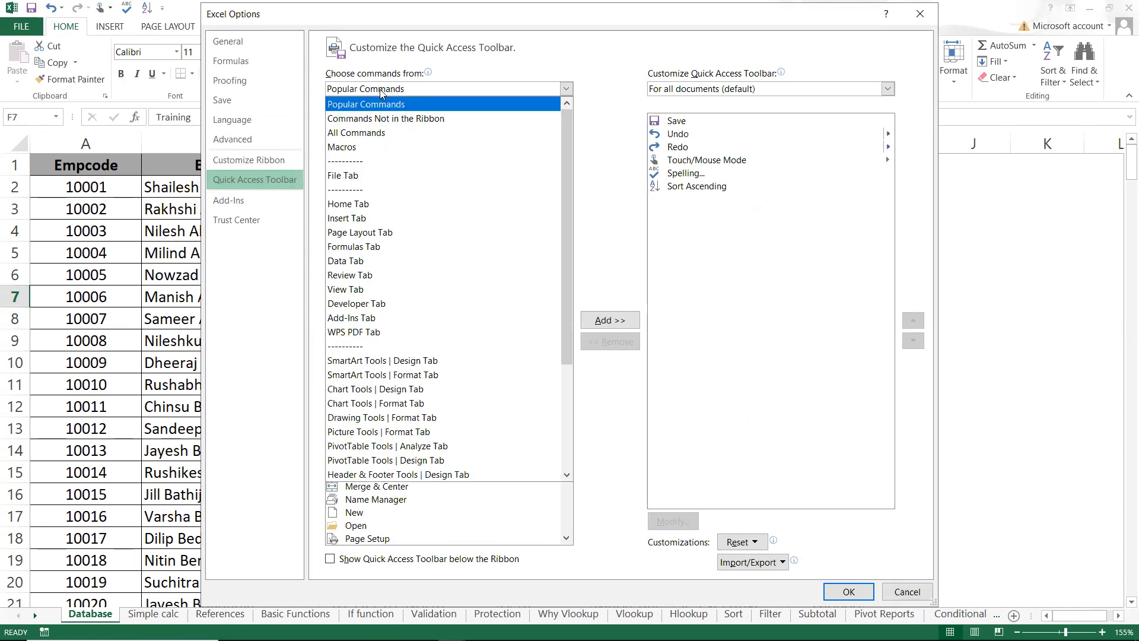
{"action": "left_click", "coordinate": [363, 206]}
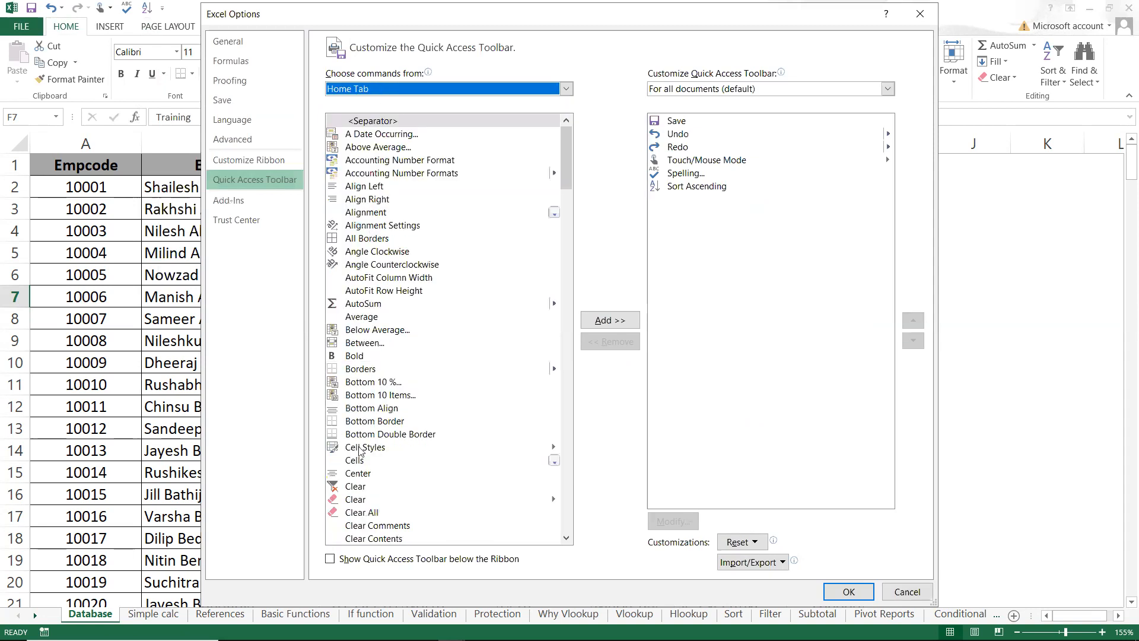
{"action": "left_click", "coordinate": [387, 91]}
{"action": "left_click", "coordinate": [386, 106]}
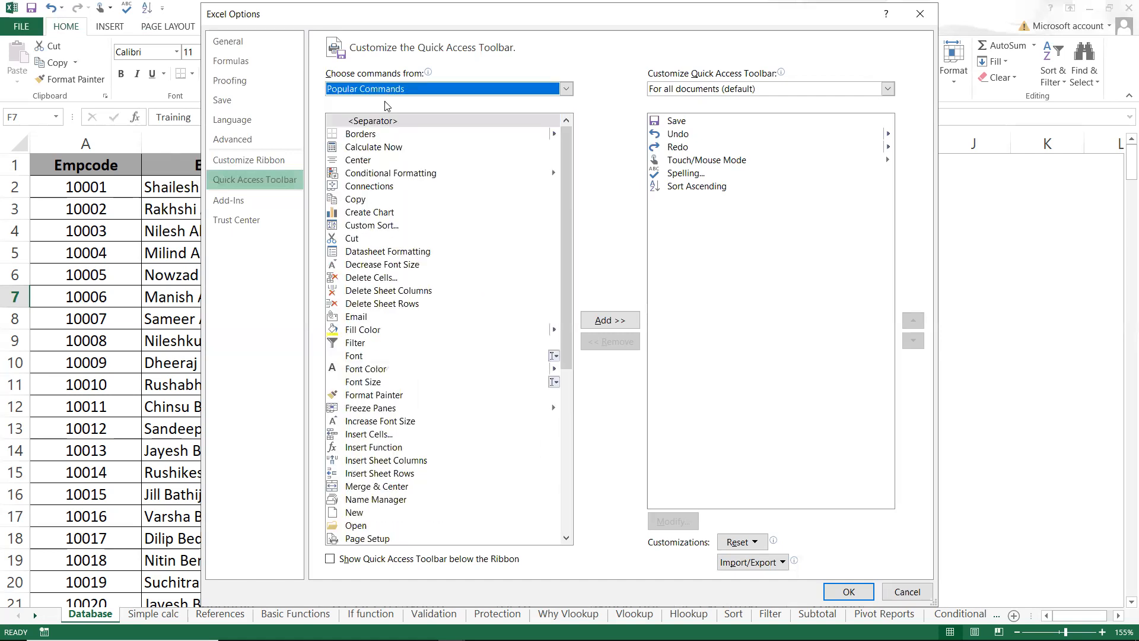
{"action": "left_click", "coordinate": [375, 213]}
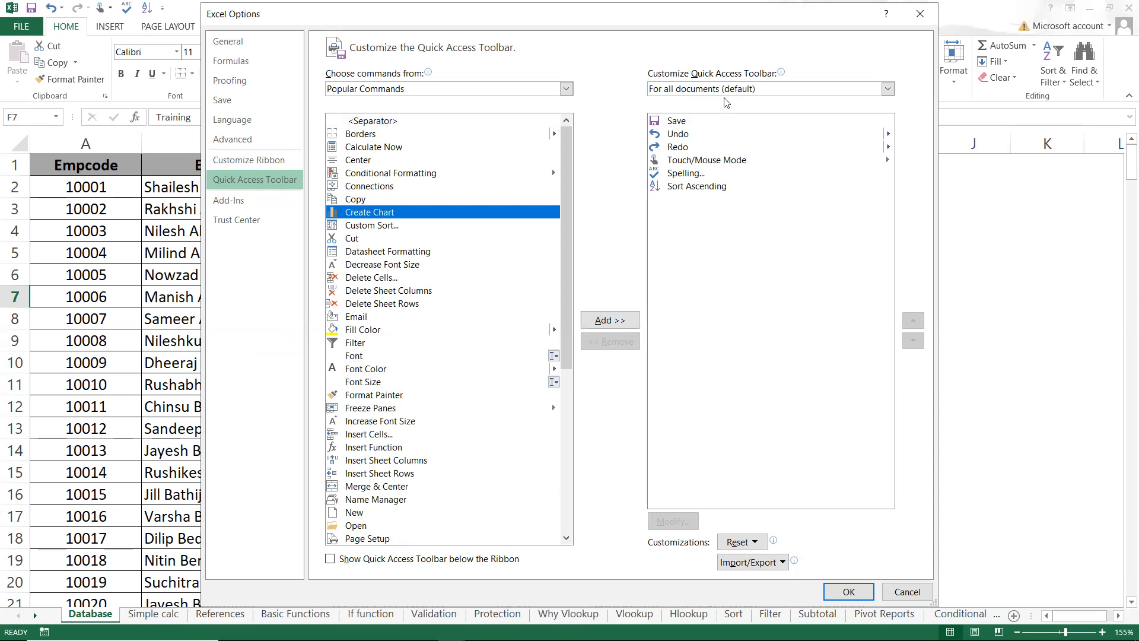
{"action": "mouse_move", "coordinate": [759, 75]}
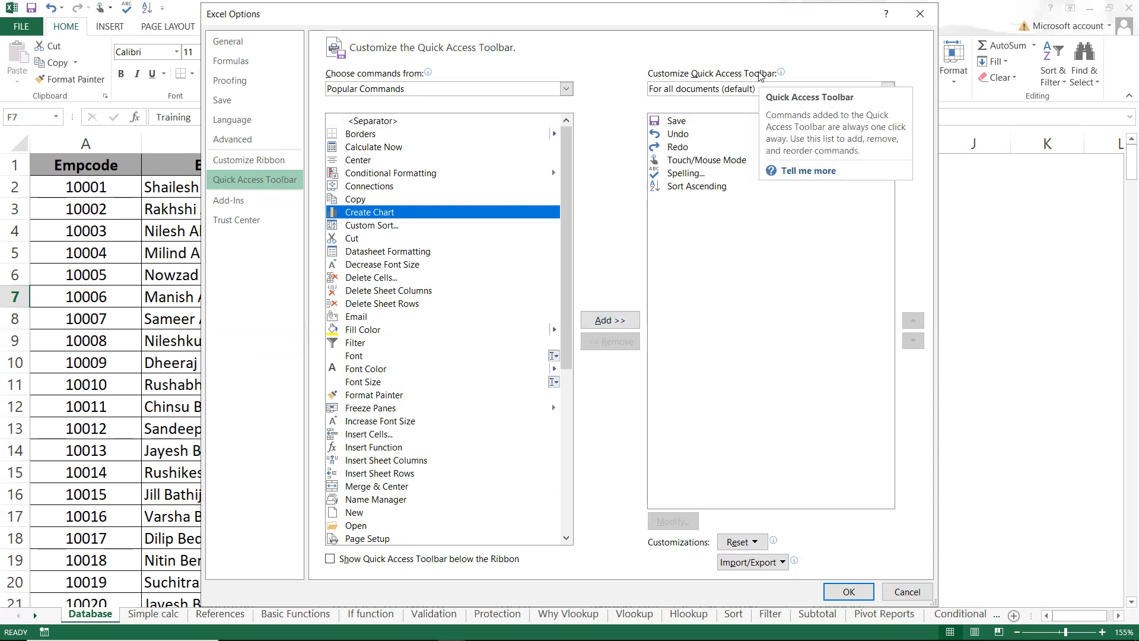
{"action": "left_click", "coordinate": [849, 591]}
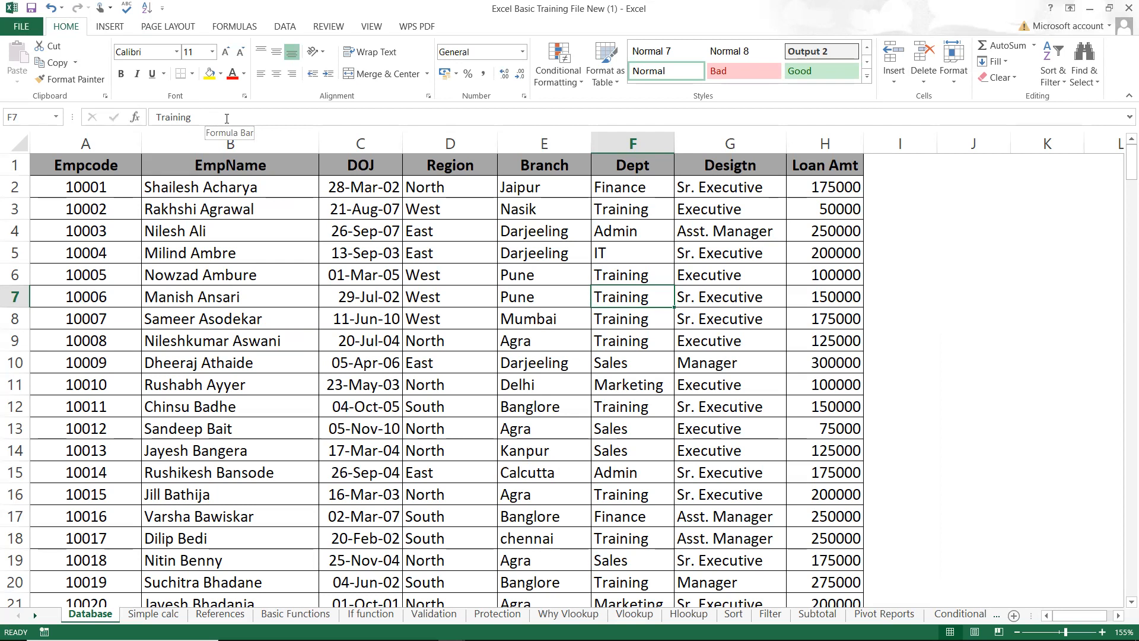
- Enter the text "Excel" in cell J4 and reselect the cell to view its content in the formula bar
{"action": "left_click", "coordinate": [961, 223]}
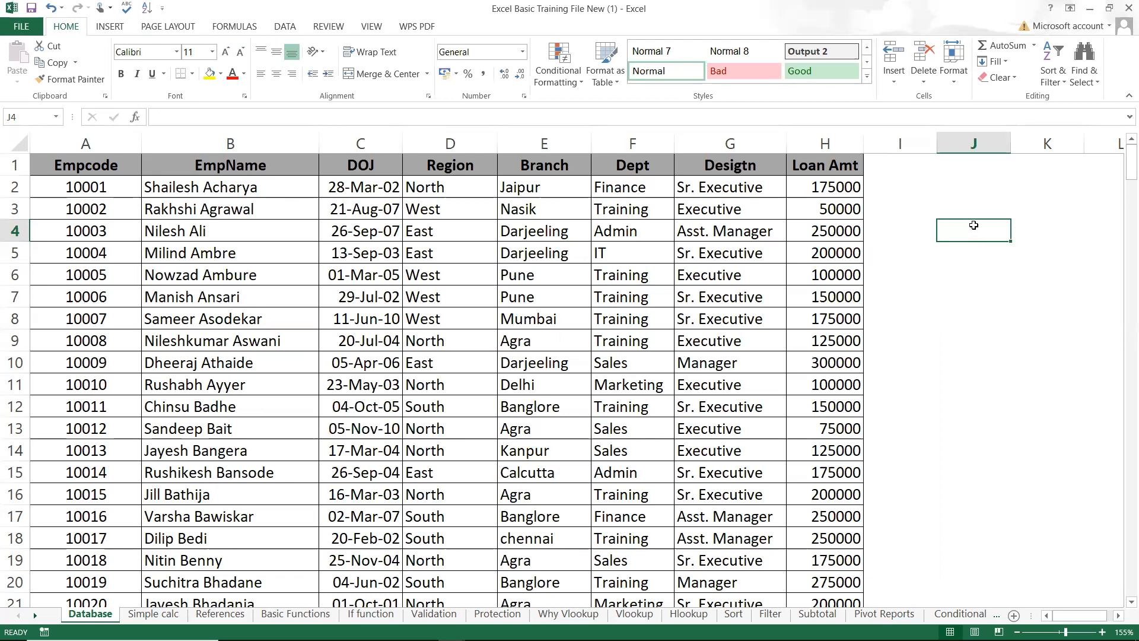
{"action": "type", "text": "Excel"}
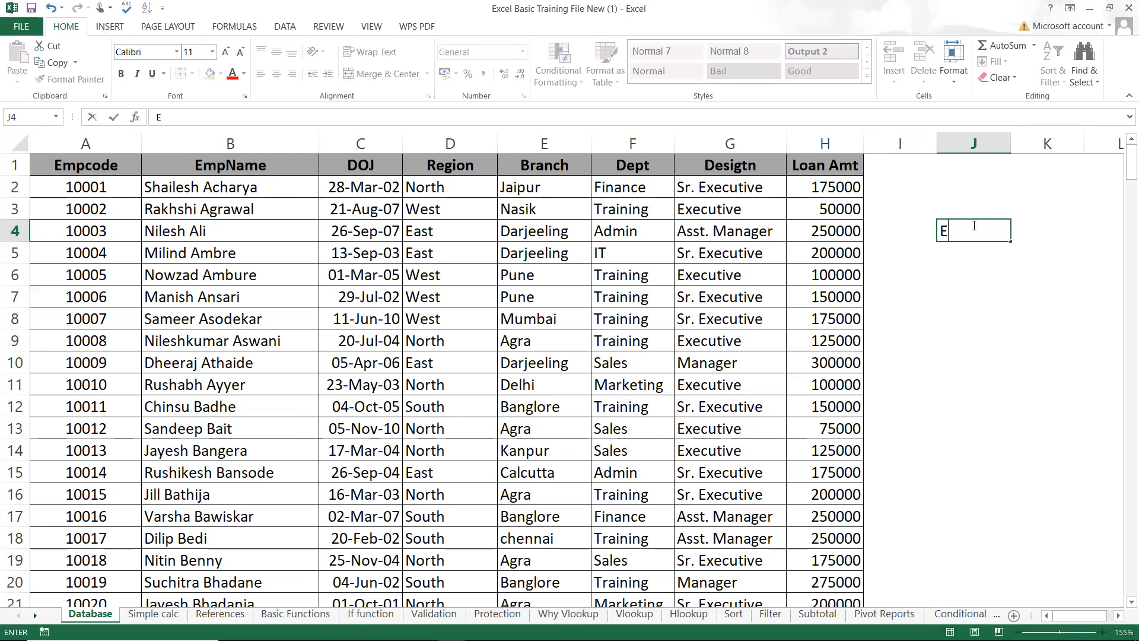
{"action": "key", "text": "Return"}
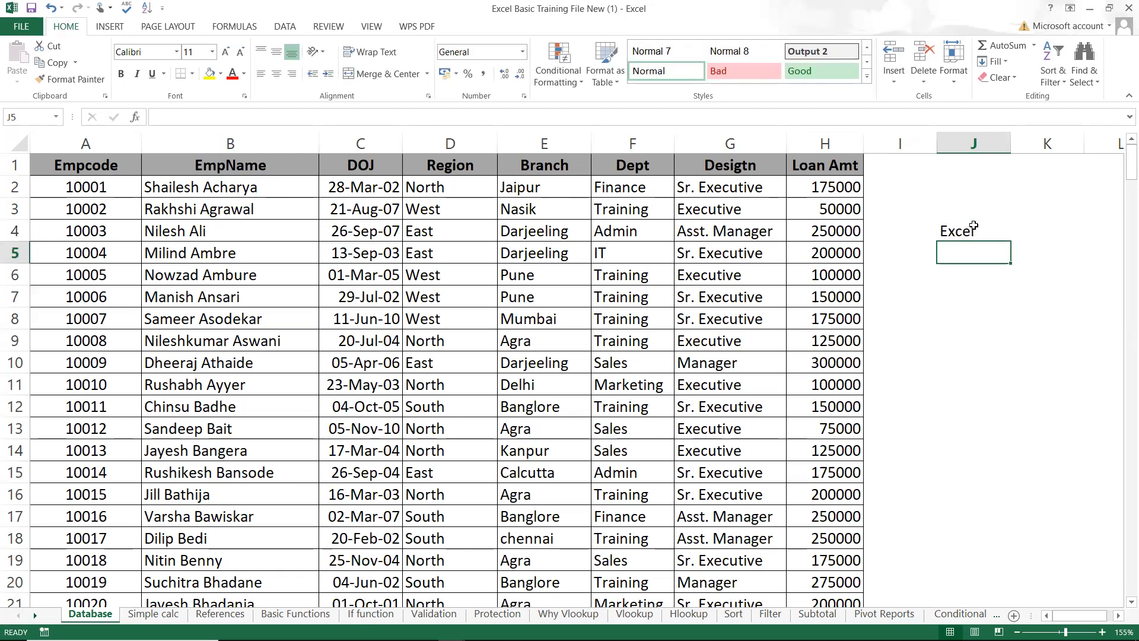
{"action": "left_click", "coordinate": [973, 227]}
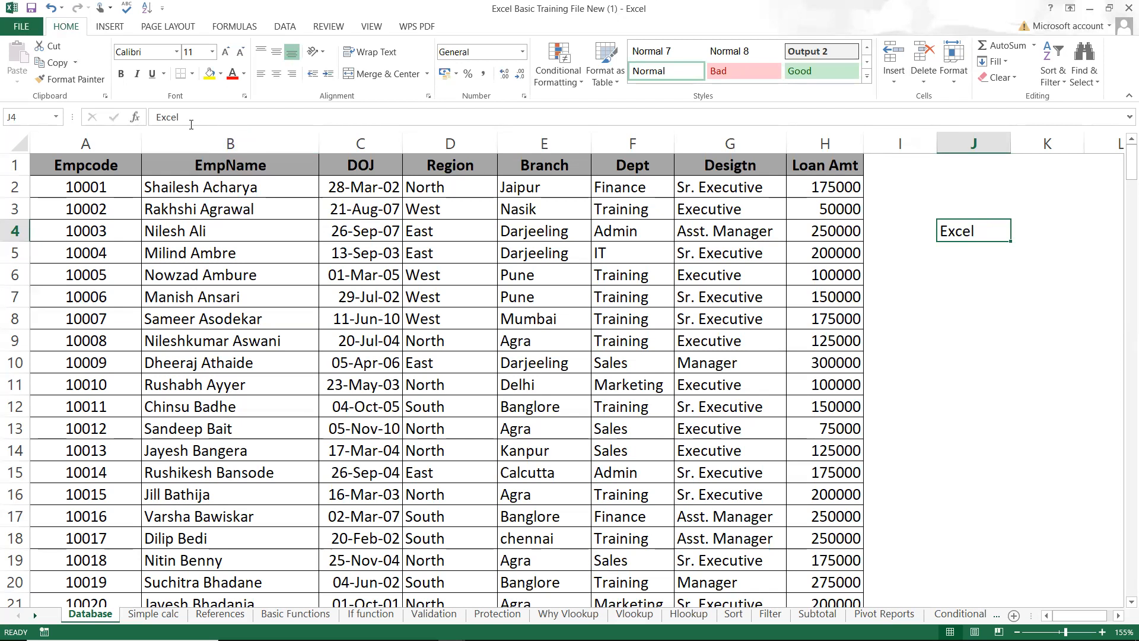
- Enter the formula =2+3 in cell J6 and compare its formula bar content with that of cell J4
{"action": "left_click", "coordinate": [979, 270]}
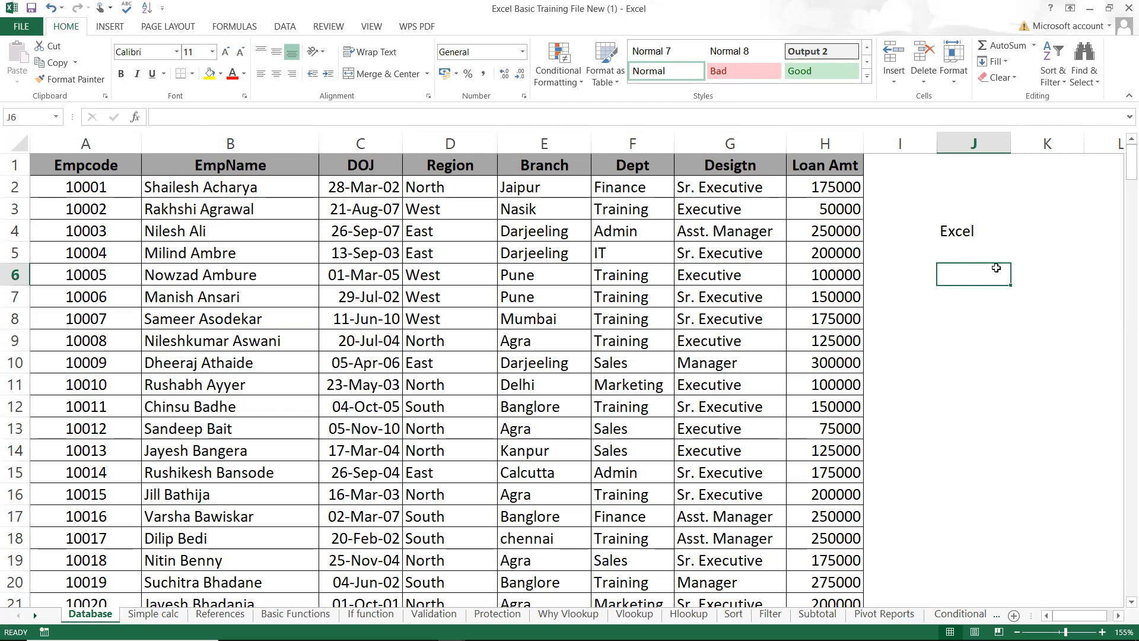
{"action": "type", "text": "=2+3"}
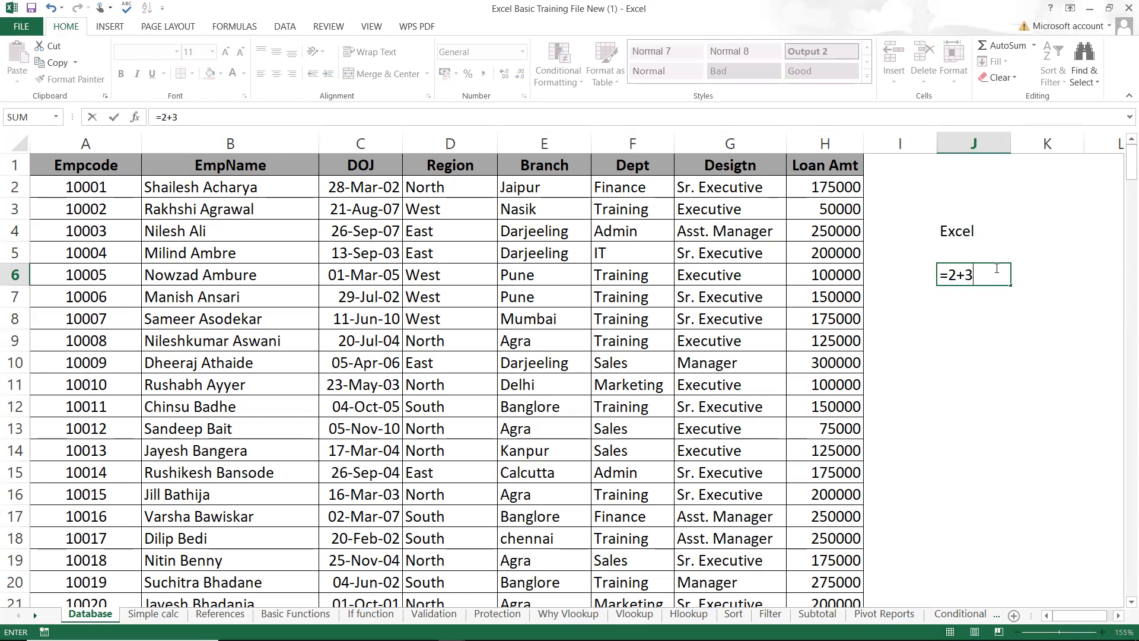
{"action": "key", "text": "Return"}
{"action": "left_click", "coordinate": [999, 268]}
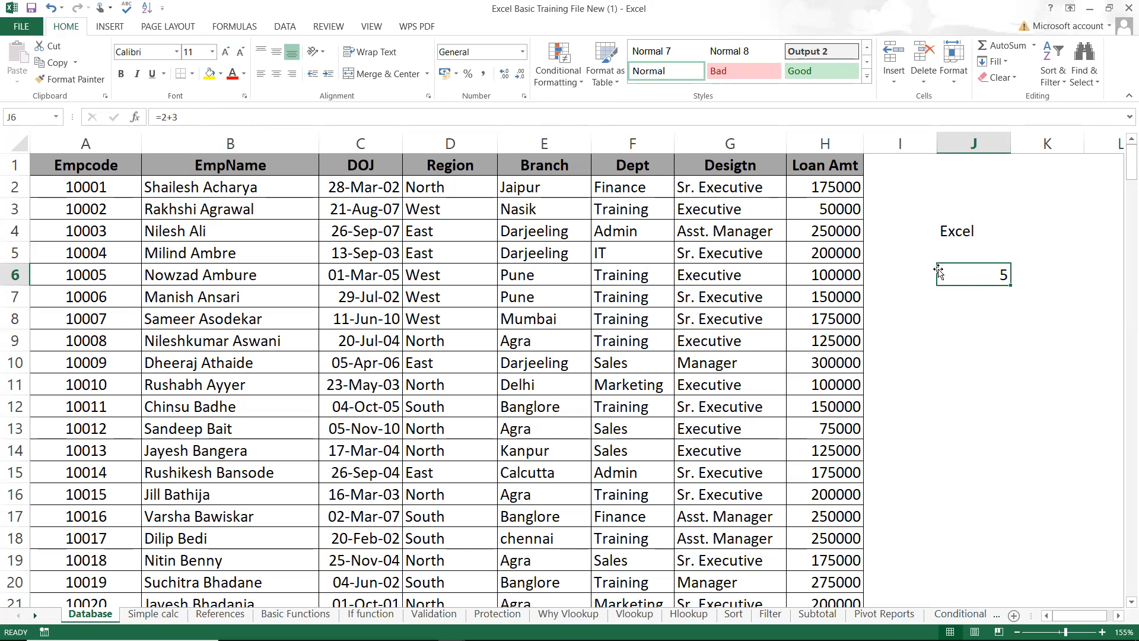
{"action": "left_click", "coordinate": [957, 223]}
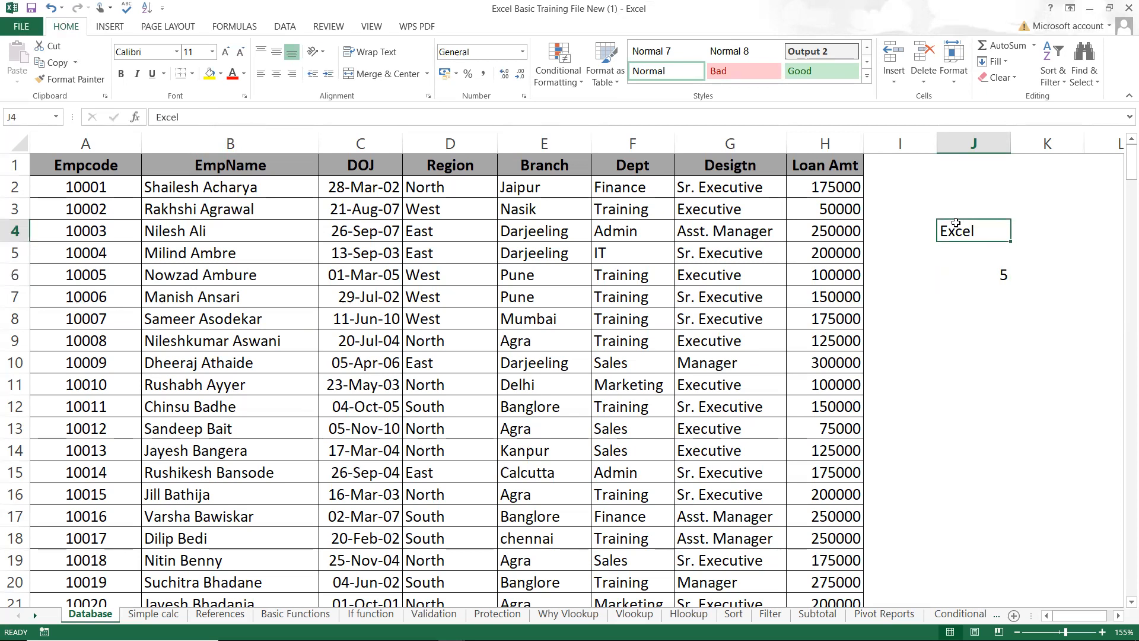
{"action": "left_click", "coordinate": [960, 274]}
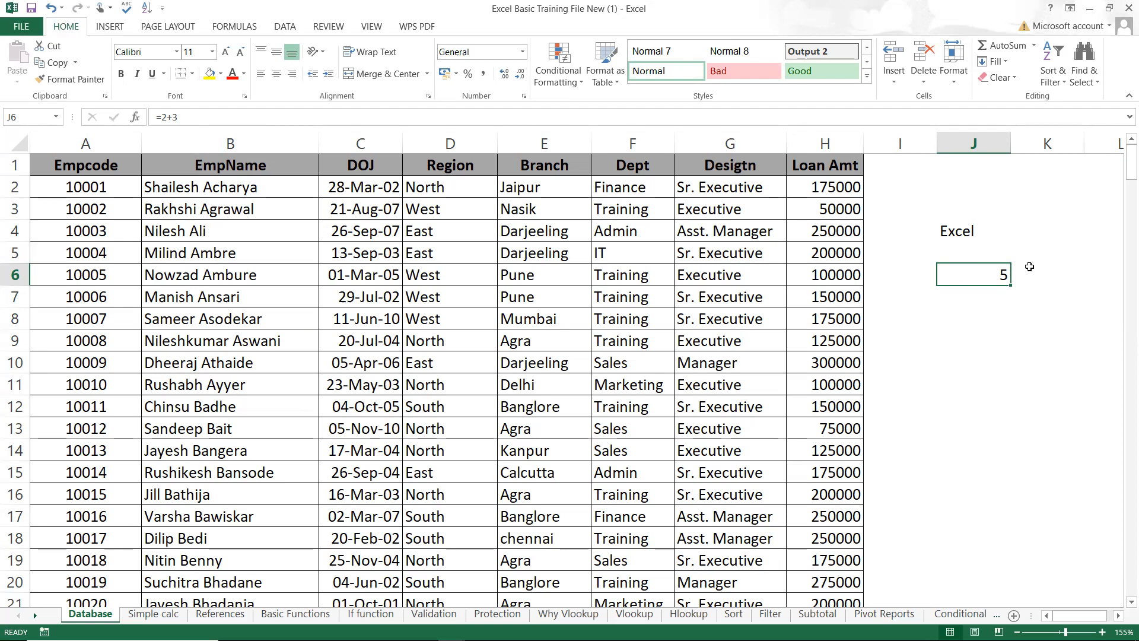
- Open the formula in cell J6 for editing in the formula bar, and leave it without making changes
{"action": "left_click", "coordinate": [301, 121]}
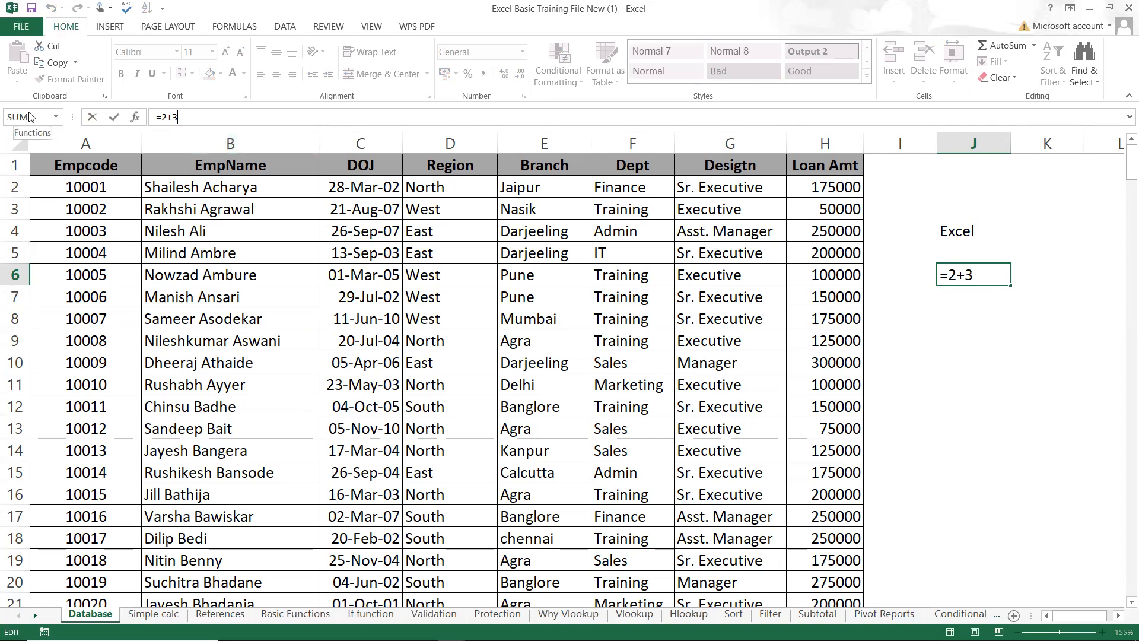
{"action": "left_click", "coordinate": [1017, 361]}
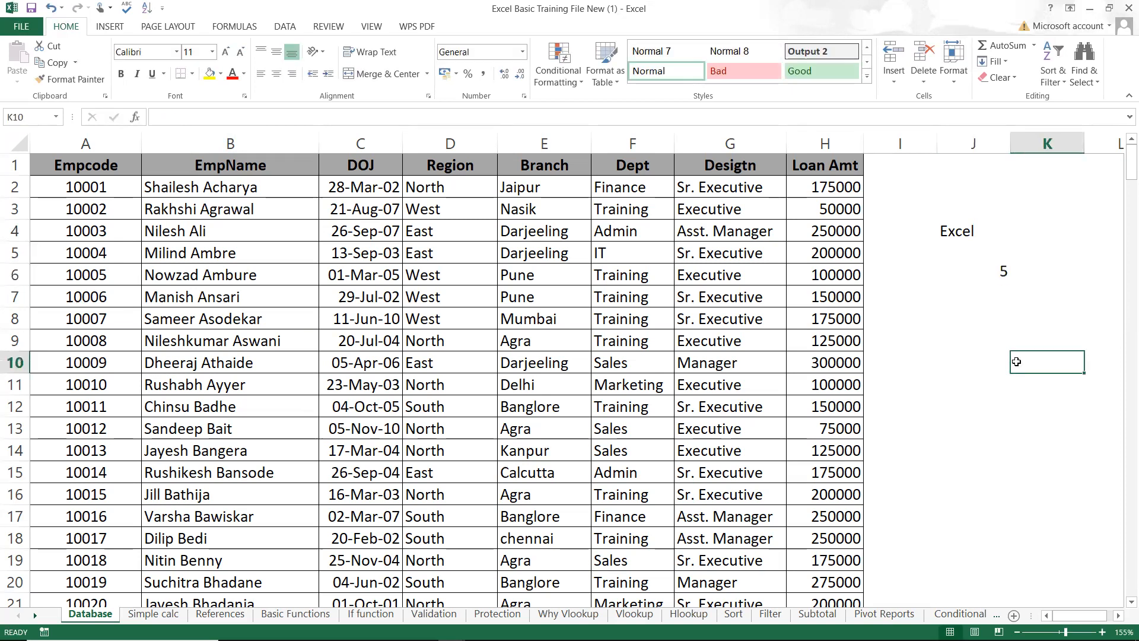
{"action": "left_click", "coordinate": [937, 318]}
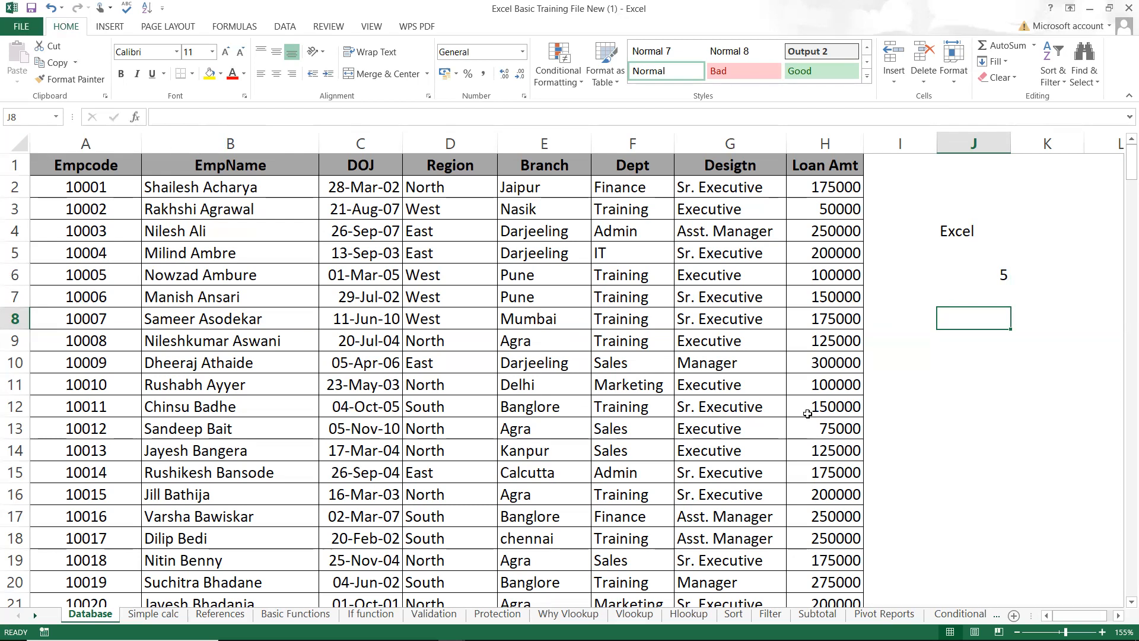
{"action": "left_click", "coordinate": [941, 414]}
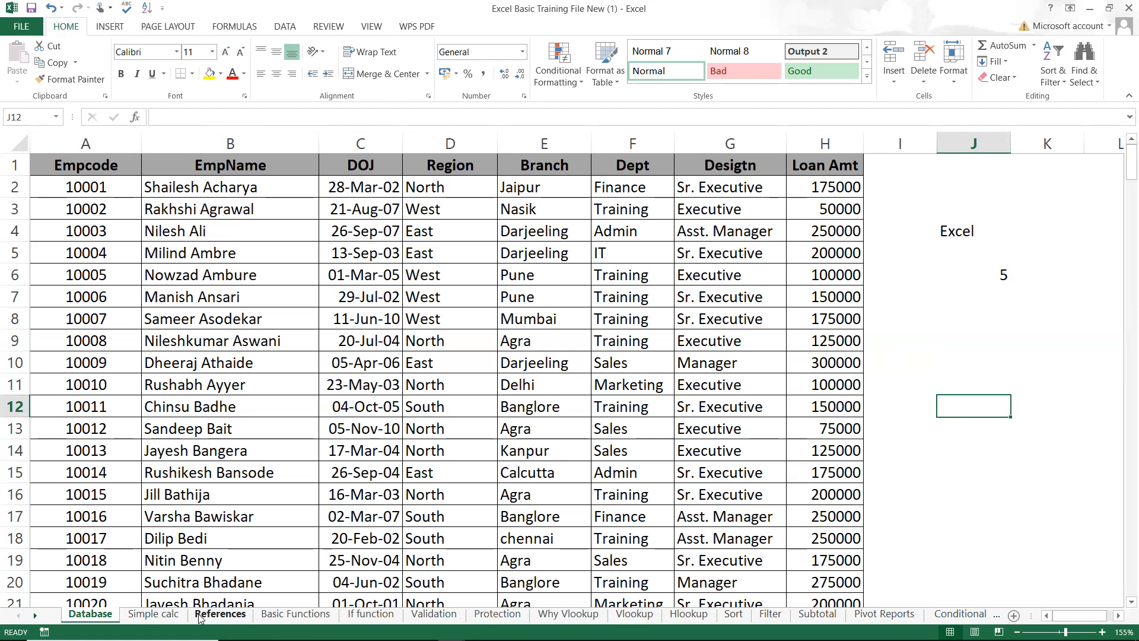
- View the commands available for the Database sheet, such as insert, rename and hide, without choosing one
{"action": "right_click", "coordinate": [92, 617]}
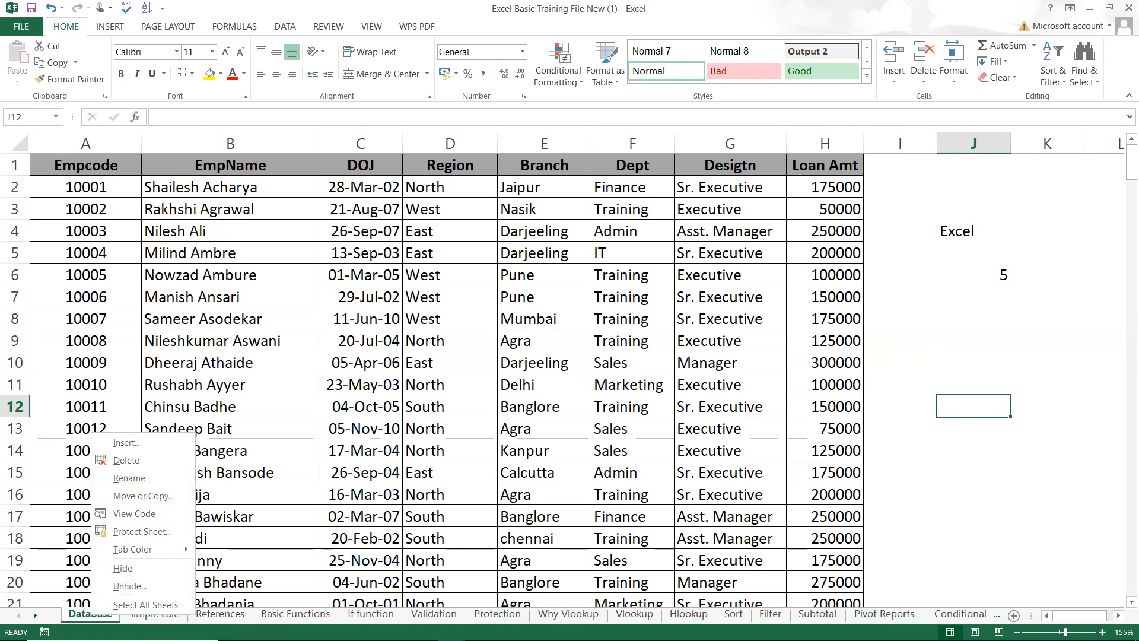
{"action": "left_click", "coordinate": [344, 399]}
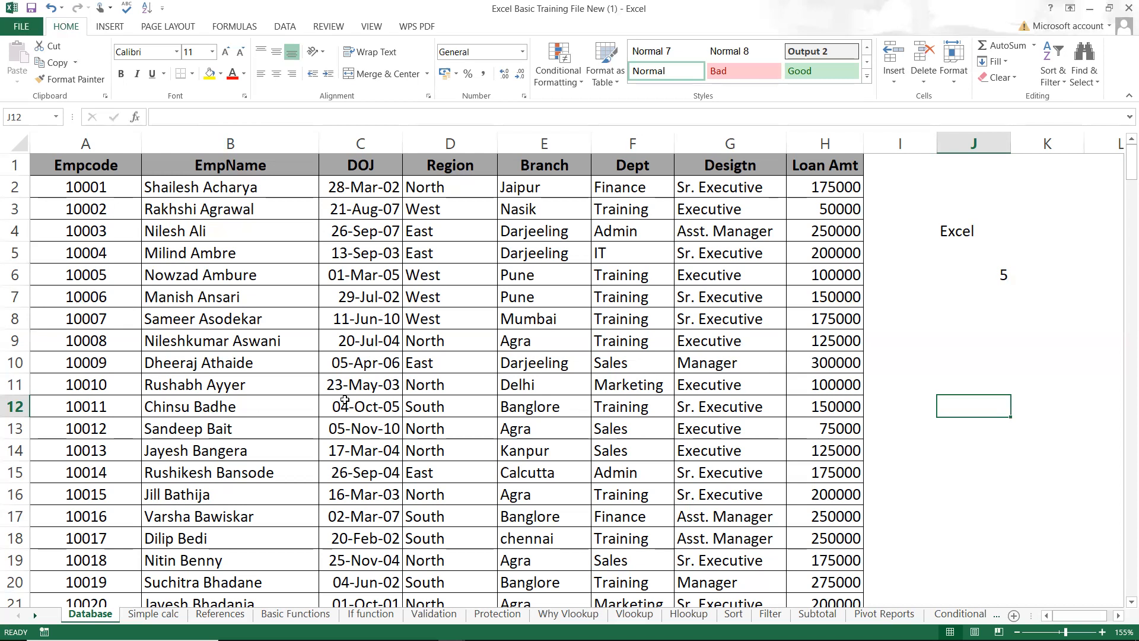
{"action": "key", "text": "ctrl+n"}
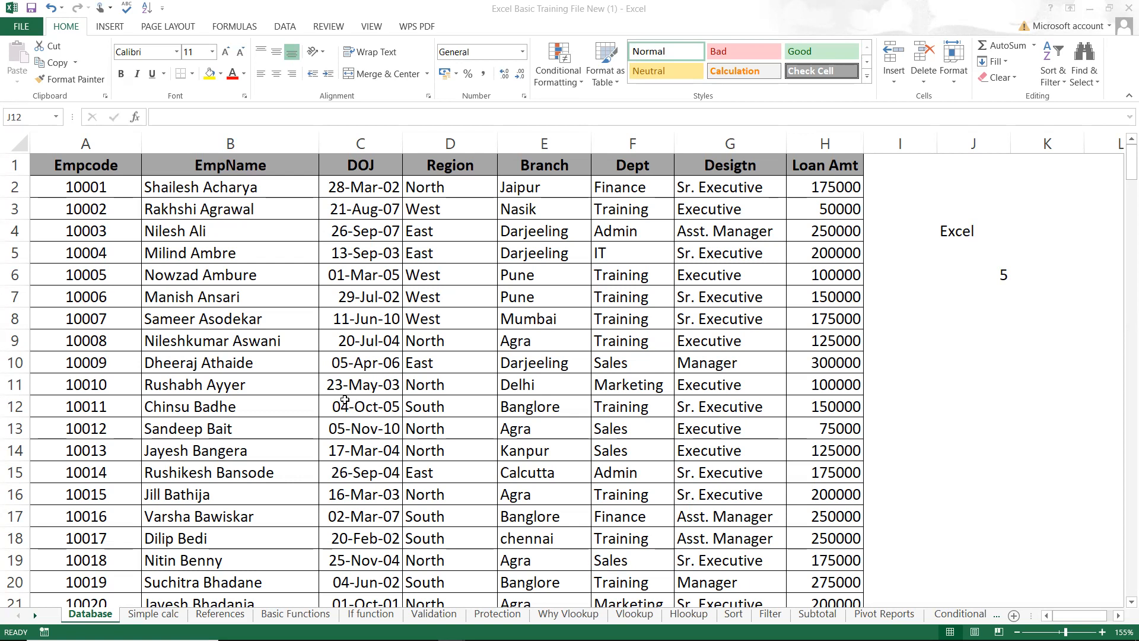
{"action": "left_click", "coordinate": [562, 346]}
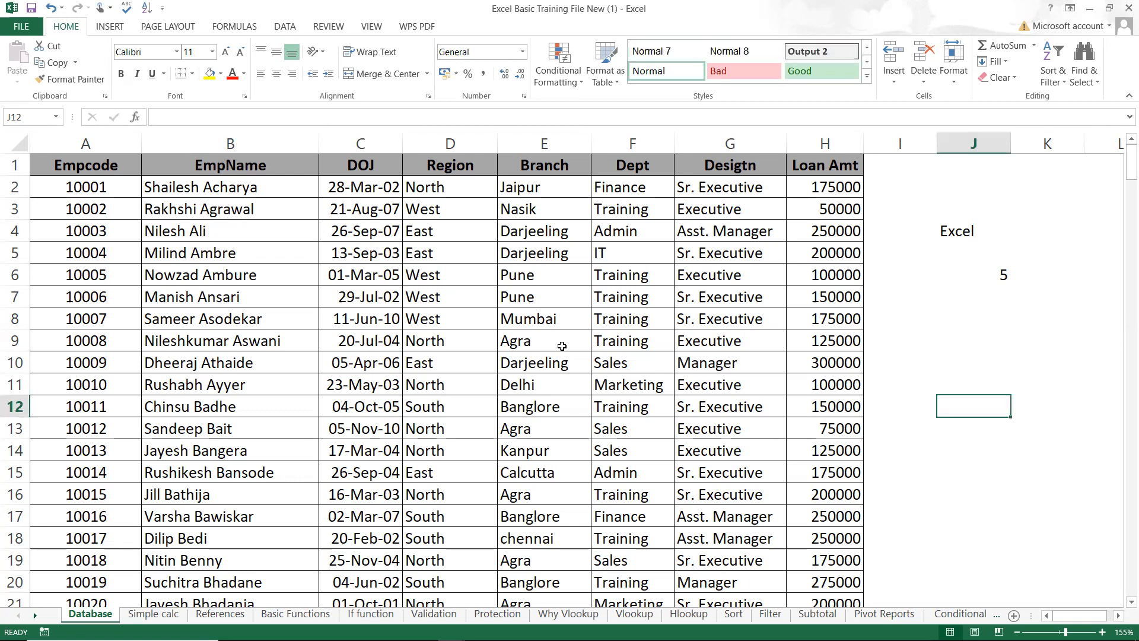
- Clear all contents of column J
{"action": "left_click", "coordinate": [985, 130]}
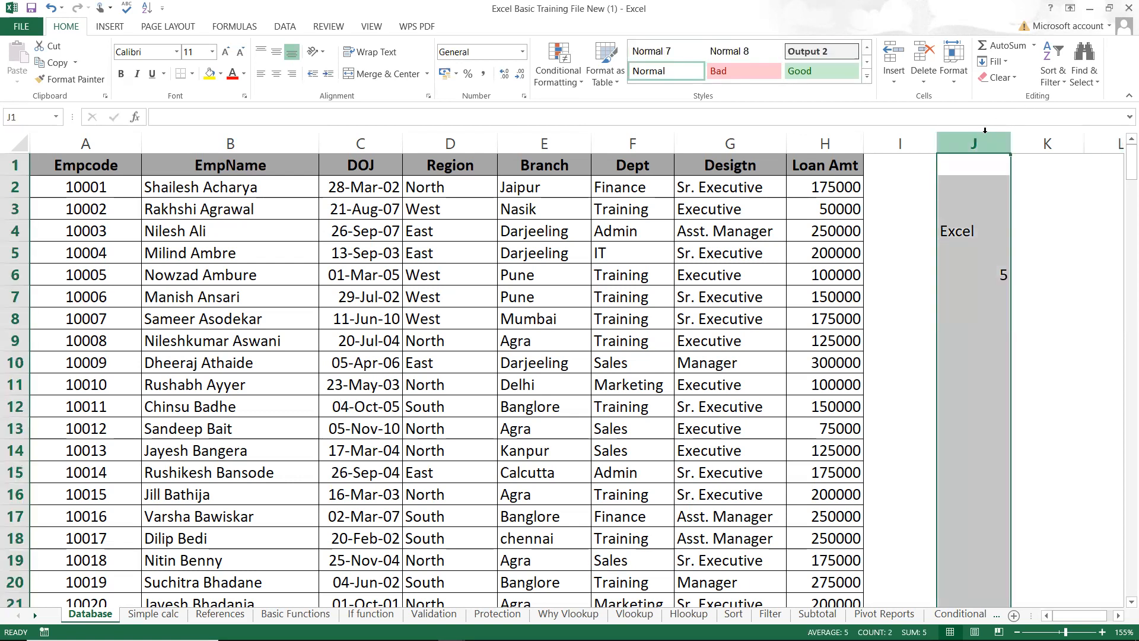
{"action": "key", "text": "Delete"}
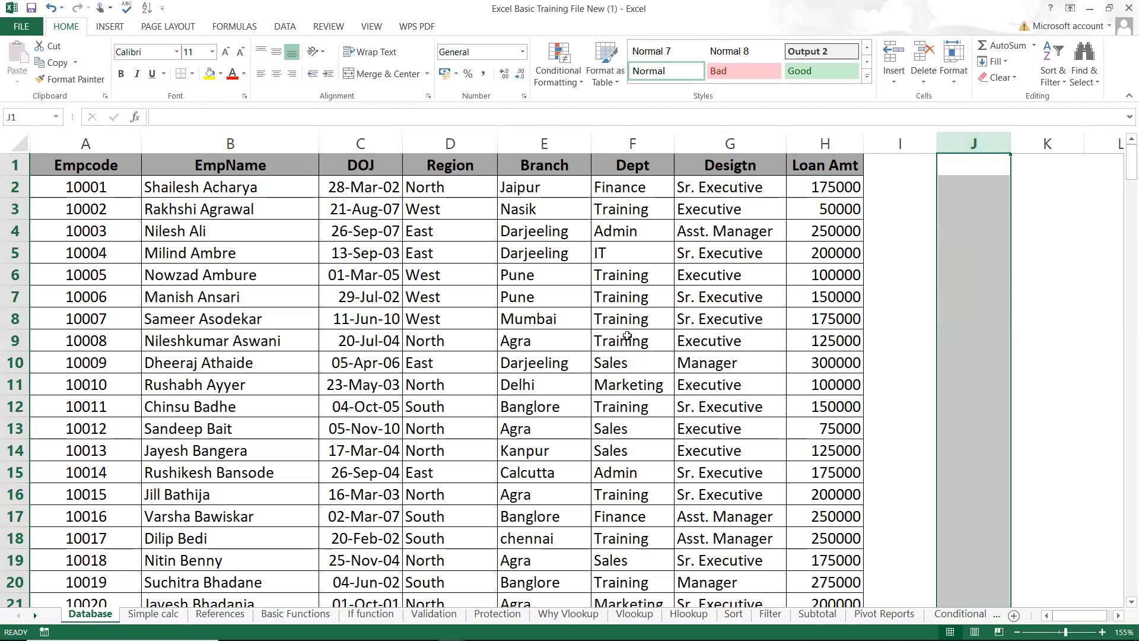
{"action": "left_click", "coordinate": [609, 341]}
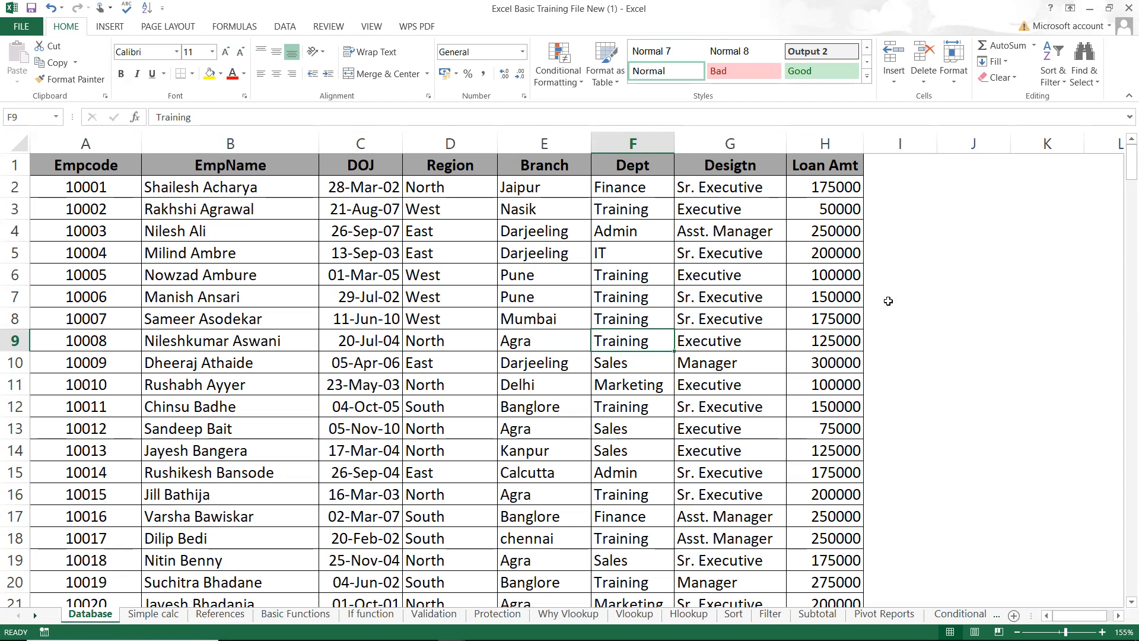
- Starting from cell H6, select the entire Loan Amt column and the entire row 6, and repeat both selections
{"action": "left_click", "coordinate": [827, 272]}
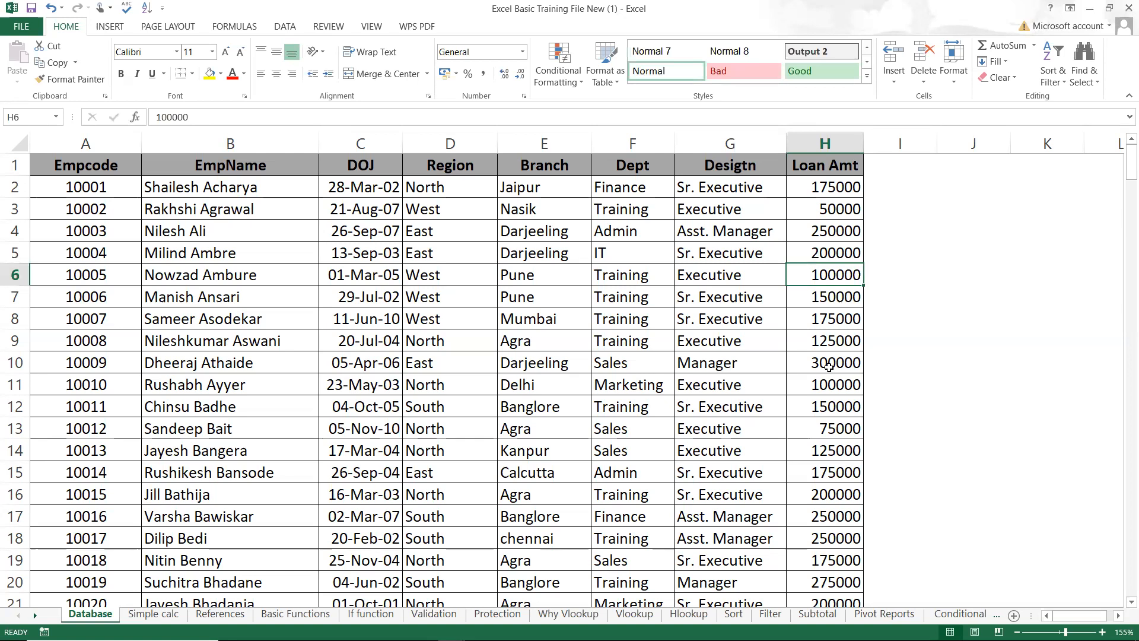
{"action": "key", "text": "ctrl+space"}
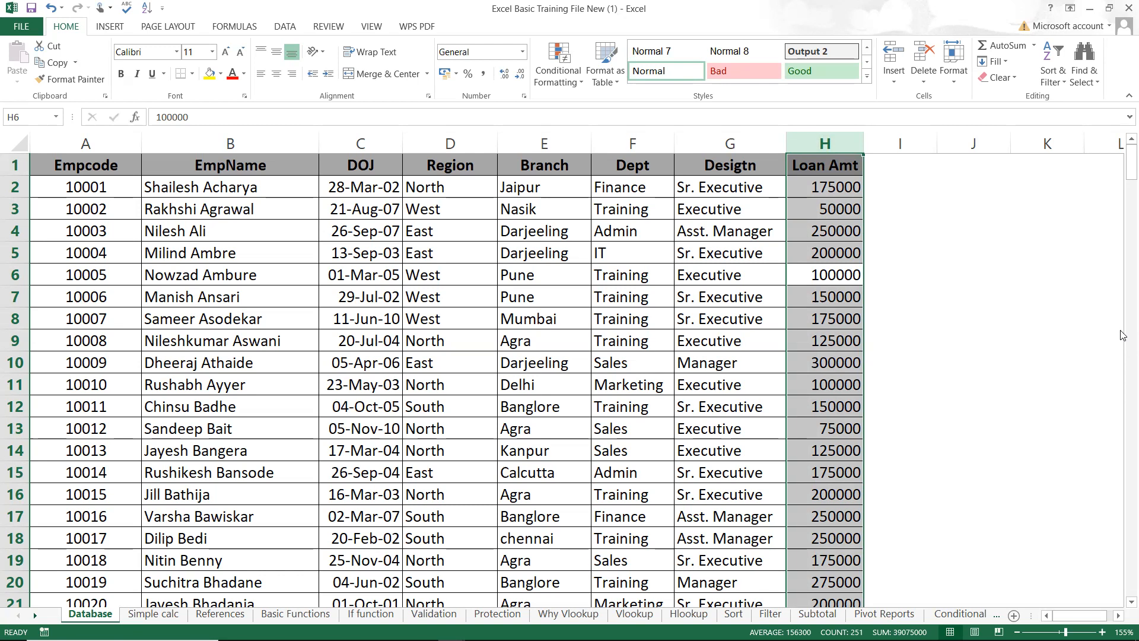
{"action": "left_click", "coordinate": [840, 268]}
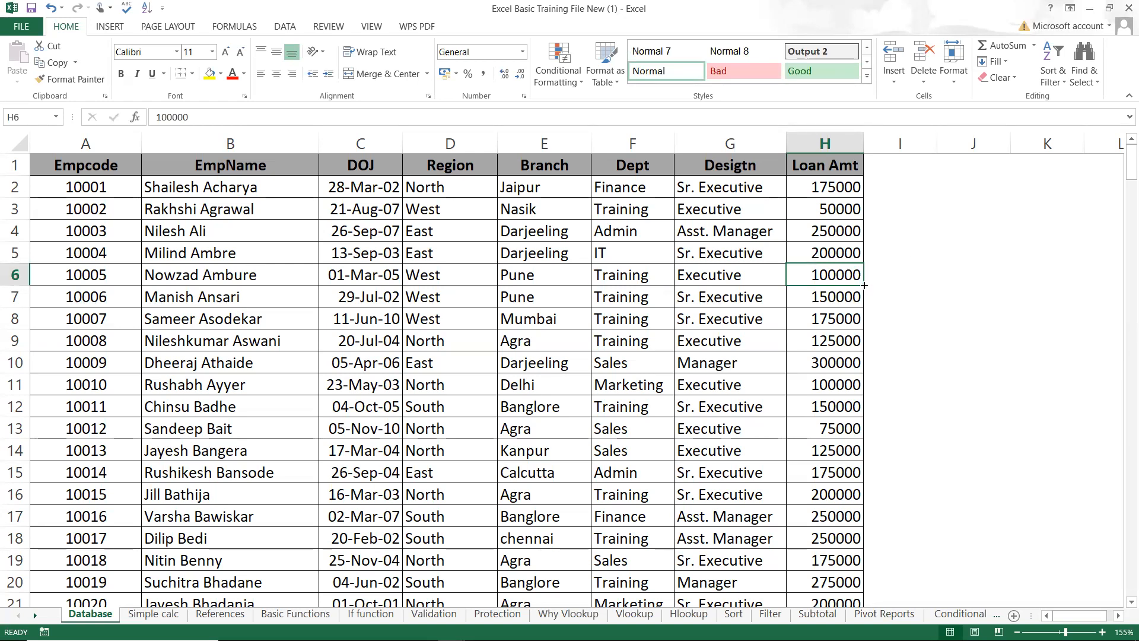
{"action": "left_click_drag", "start_coordinate": [864, 284], "coordinate": [864, 287]}
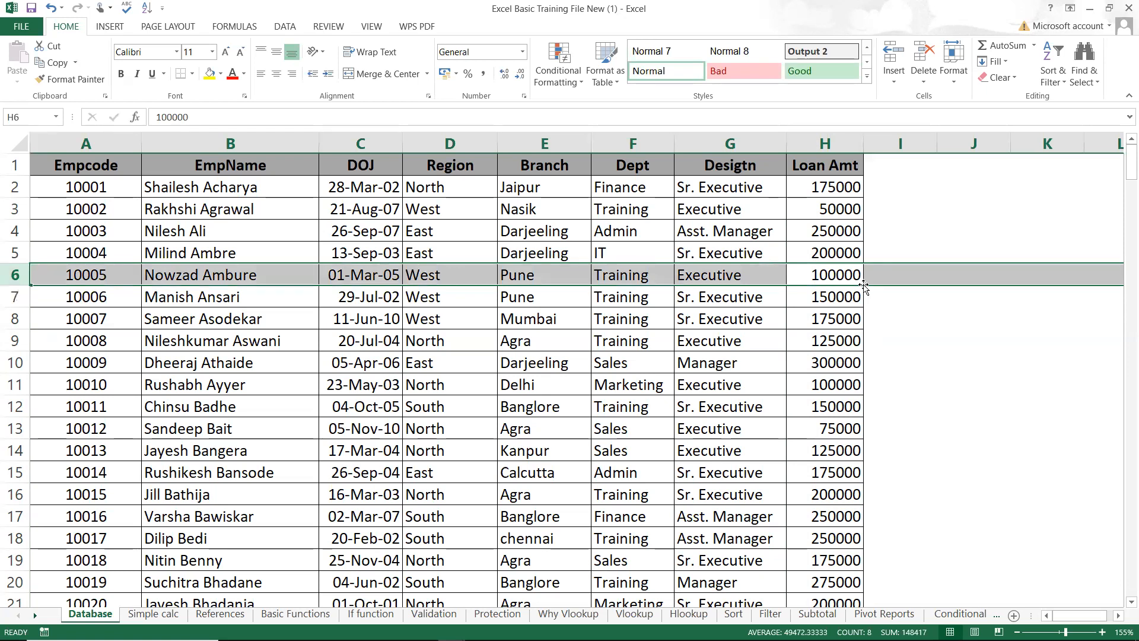
{"action": "left_click", "coordinate": [828, 271]}
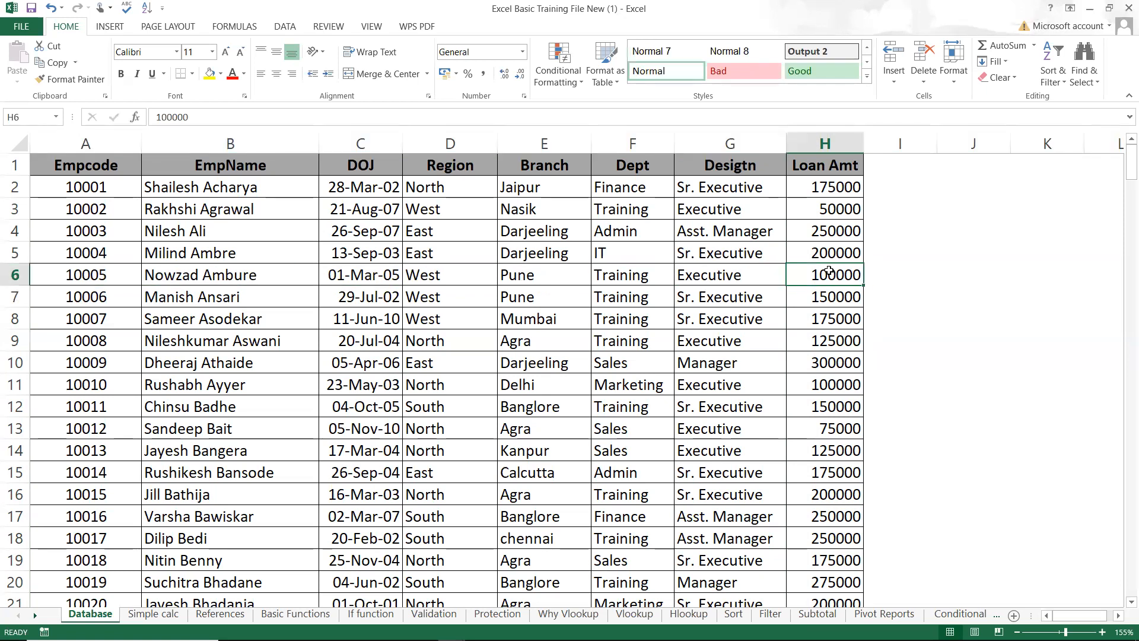
{"action": "key", "text": "ctrl+space"}
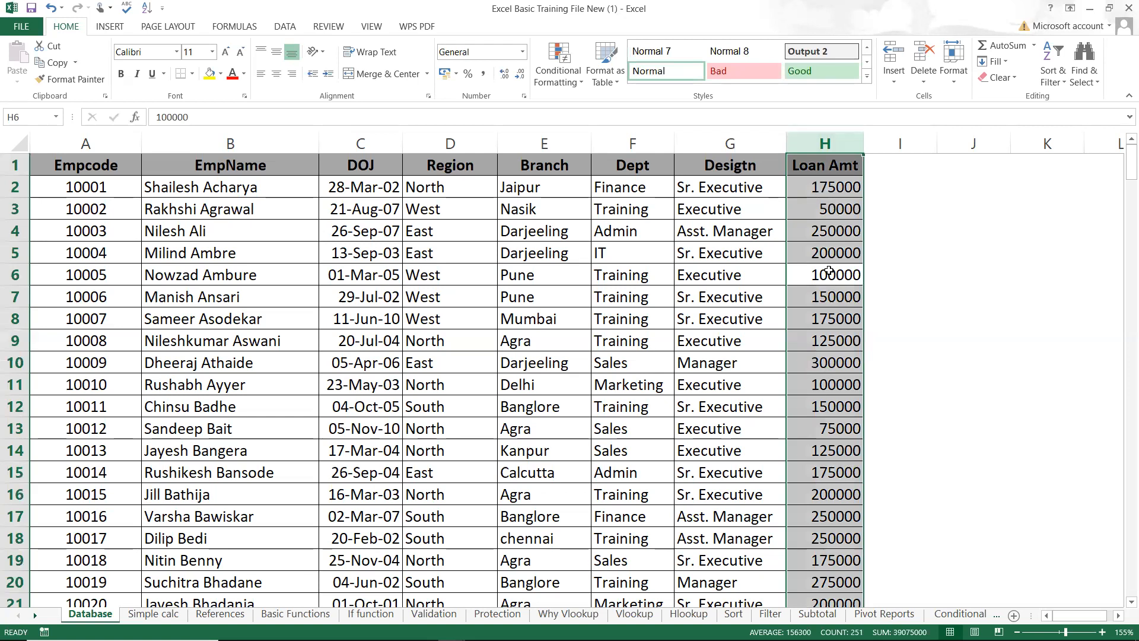
{"action": "left_click", "coordinate": [829, 271]}
{"action": "key", "text": "shift+space"}
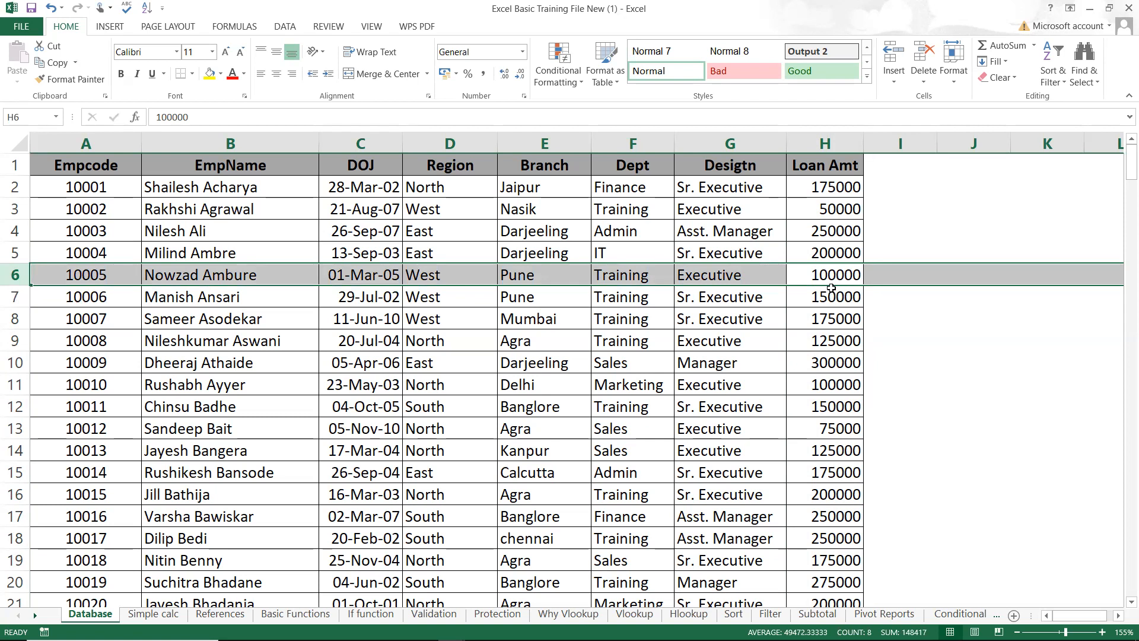
{"action": "left_click", "coordinate": [831, 289]}
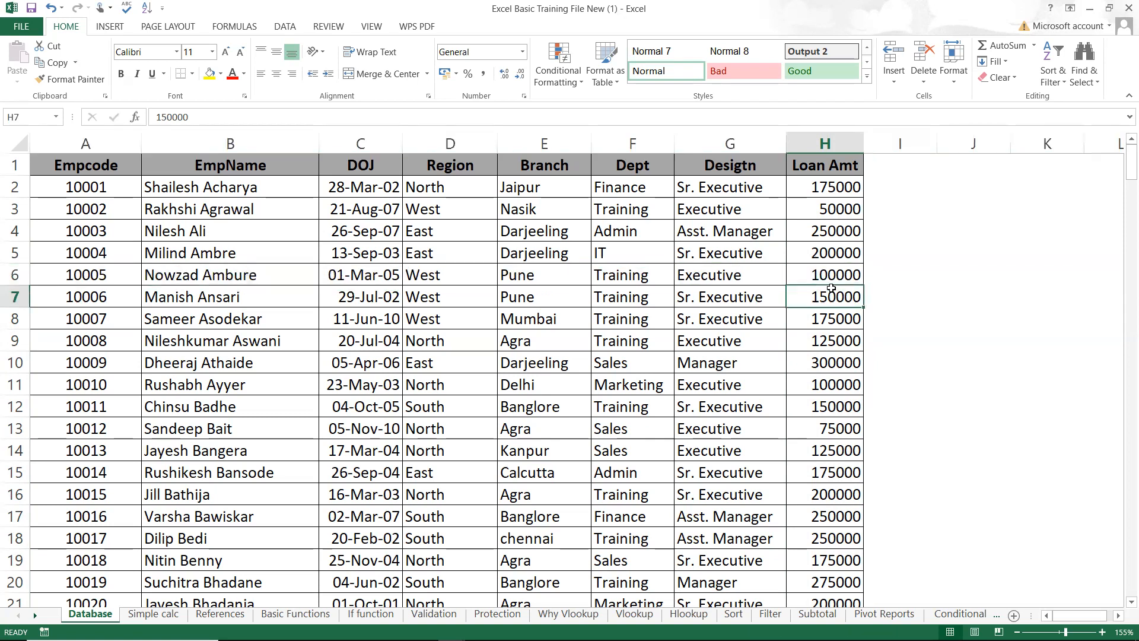
- Insert the current date in cell J6 and the current time in cell K6
{"action": "left_click", "coordinate": [969, 266]}
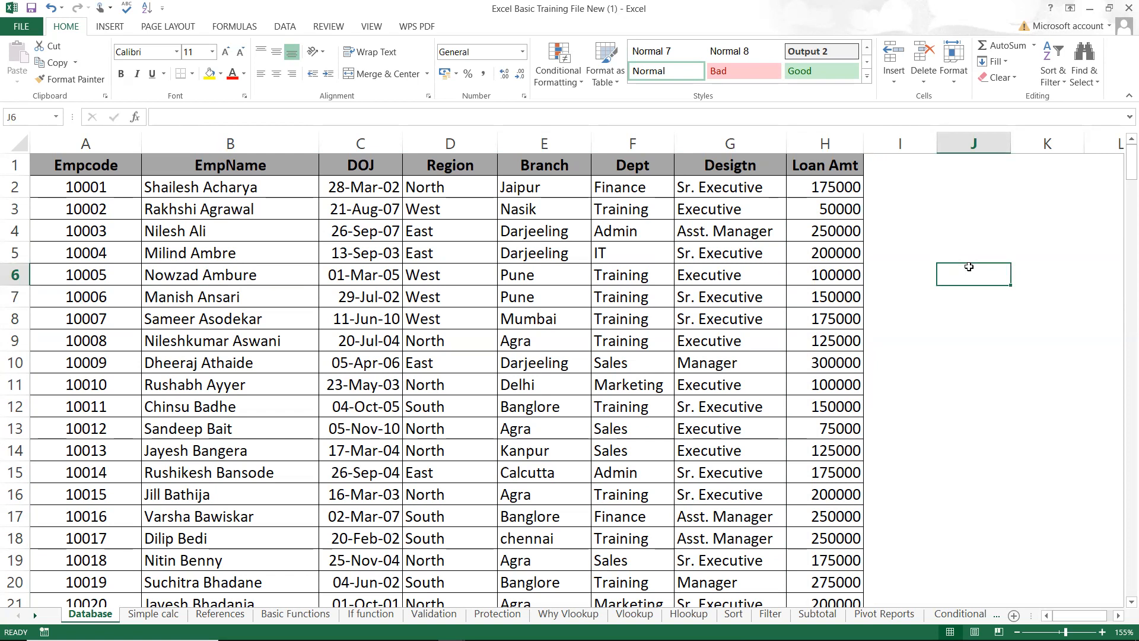
{"action": "key", "text": "ctrl+semicolon"}
{"action": "key", "text": "Return"}
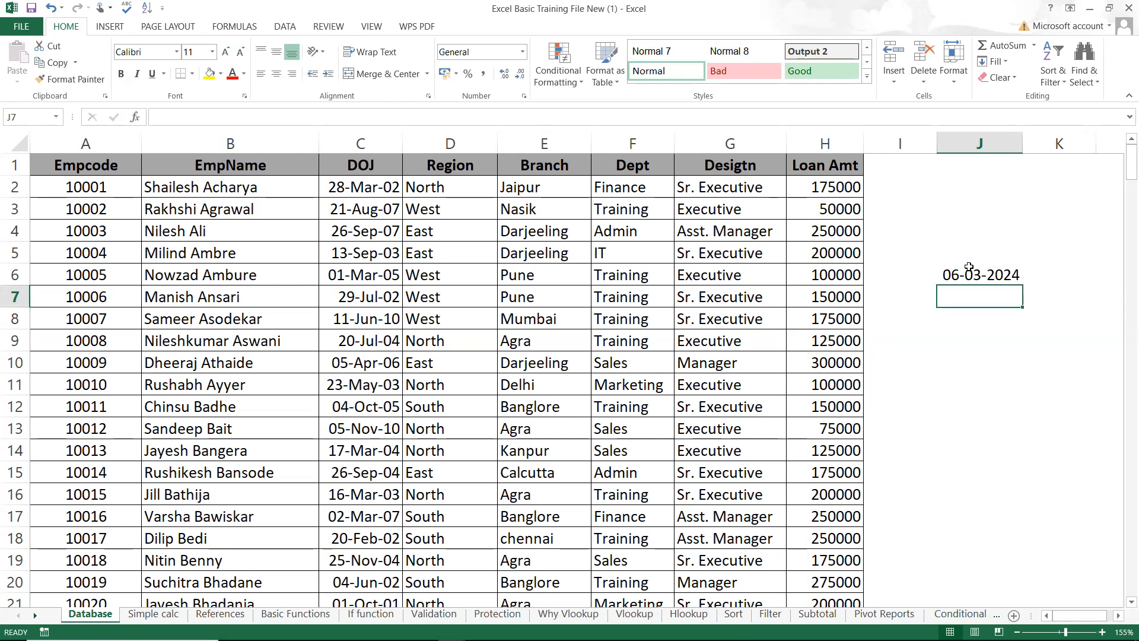
{"action": "left_click", "coordinate": [1046, 268]}
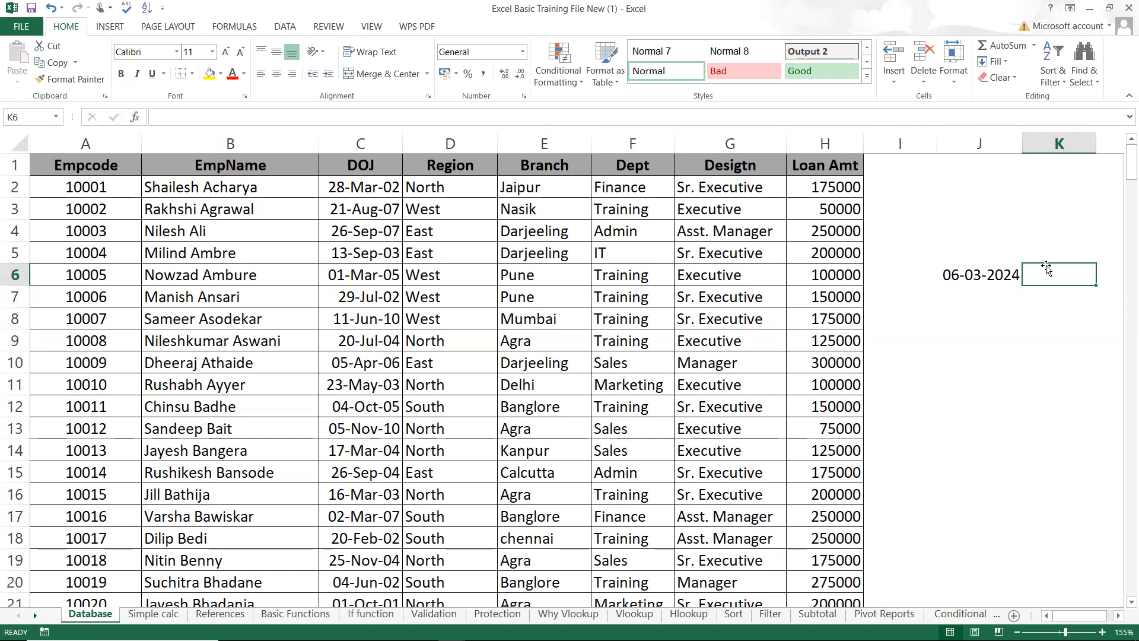
{"action": "key", "text": "ctrl+shift+semicolon"}
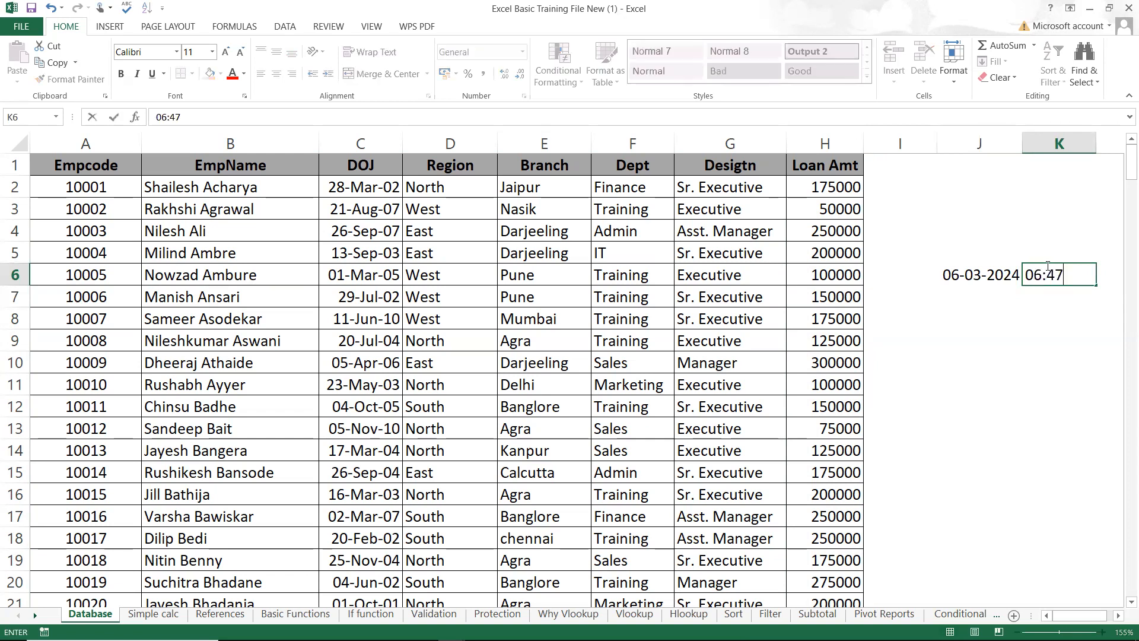
{"action": "key", "text": "Return"}
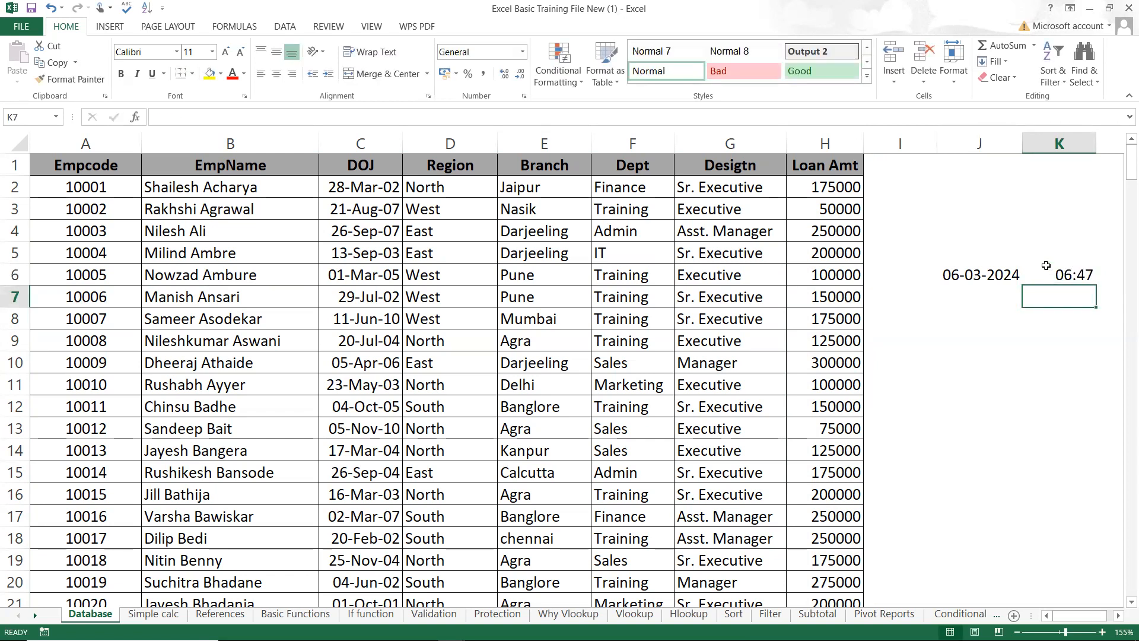
- Clear the date and time from cells J6:K6
{"action": "left_click", "coordinate": [1046, 267]}
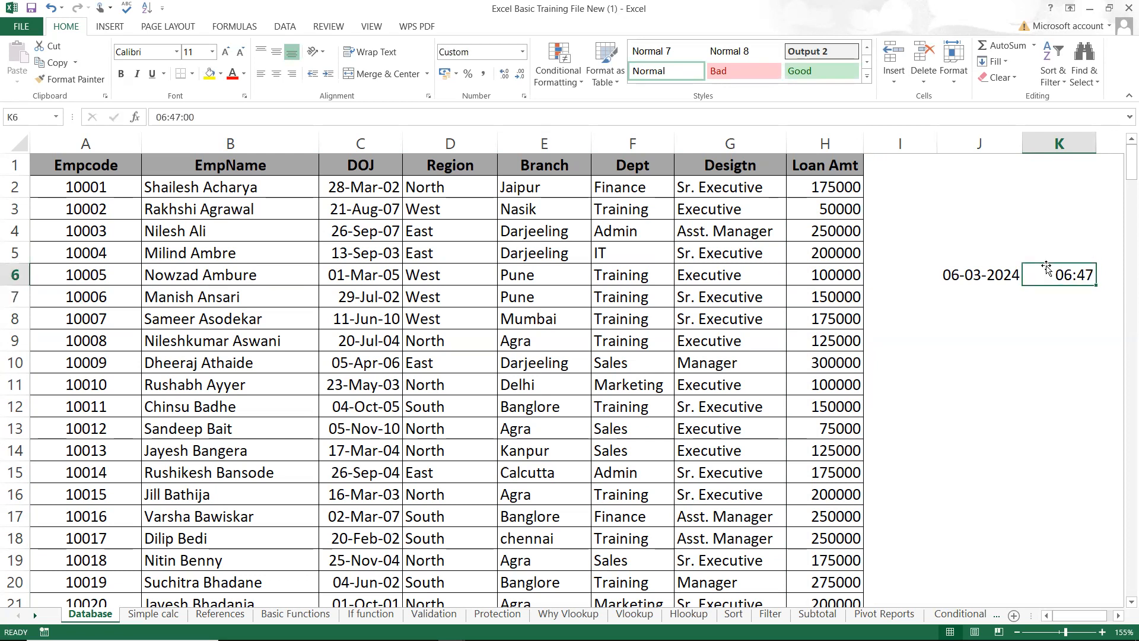
{"action": "key", "text": "shift+Left"}
{"action": "key", "text": "Delete"}
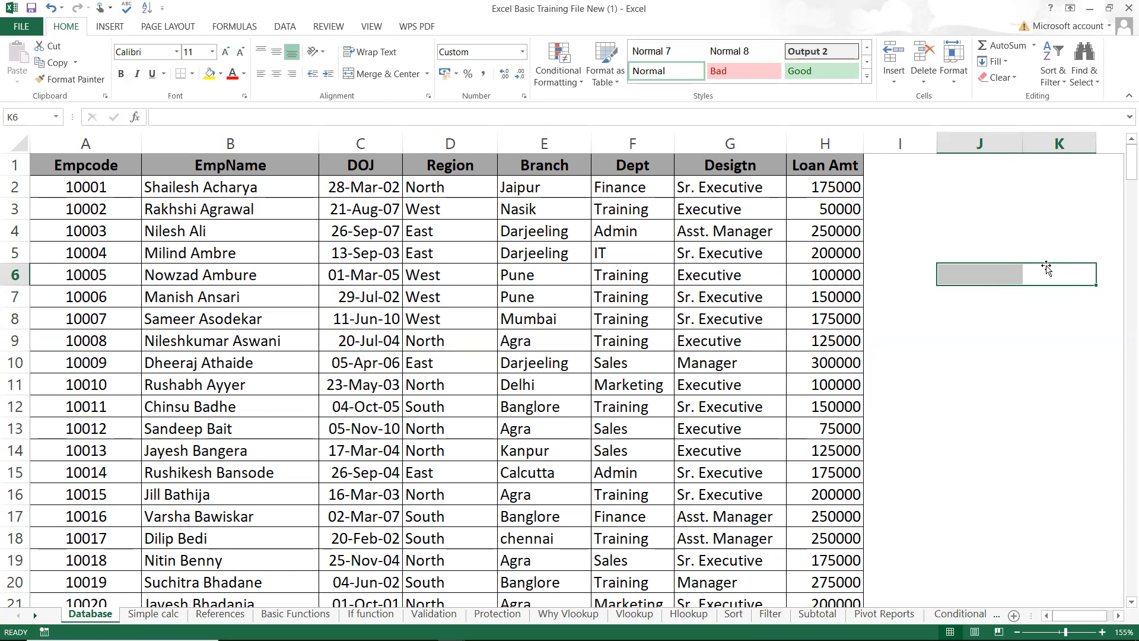
- Insert the current date in cell J2 and compare its format with the dates in the DOJ column
{"action": "left_click", "coordinate": [365, 163]}
{"action": "key", "text": "ctrl+shift+Down"}
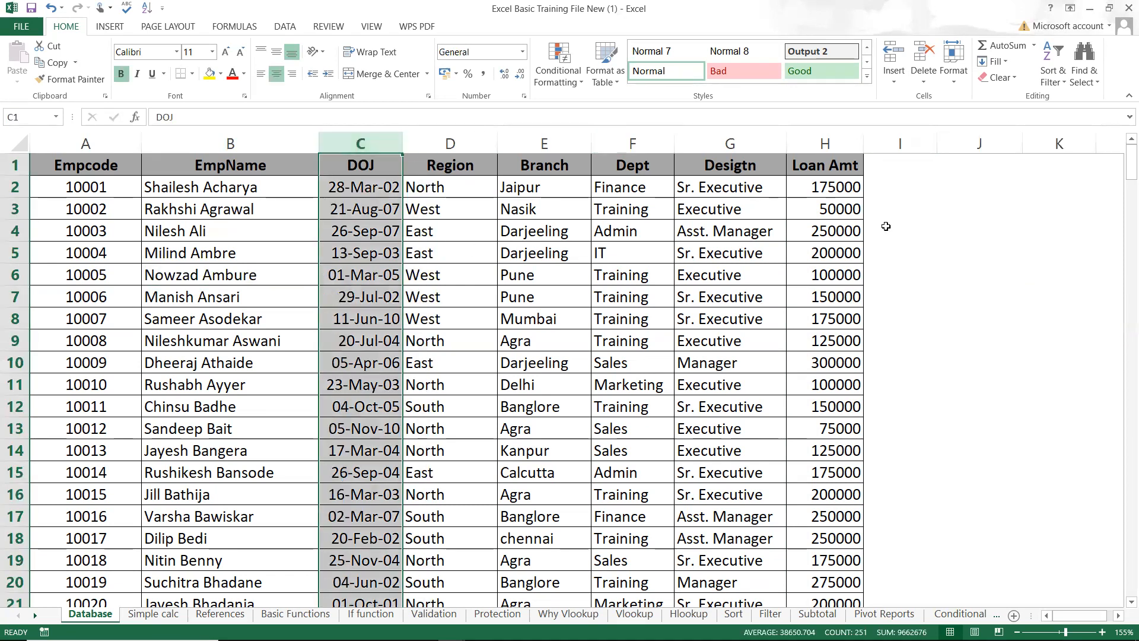
{"action": "left_click", "coordinate": [980, 194]}
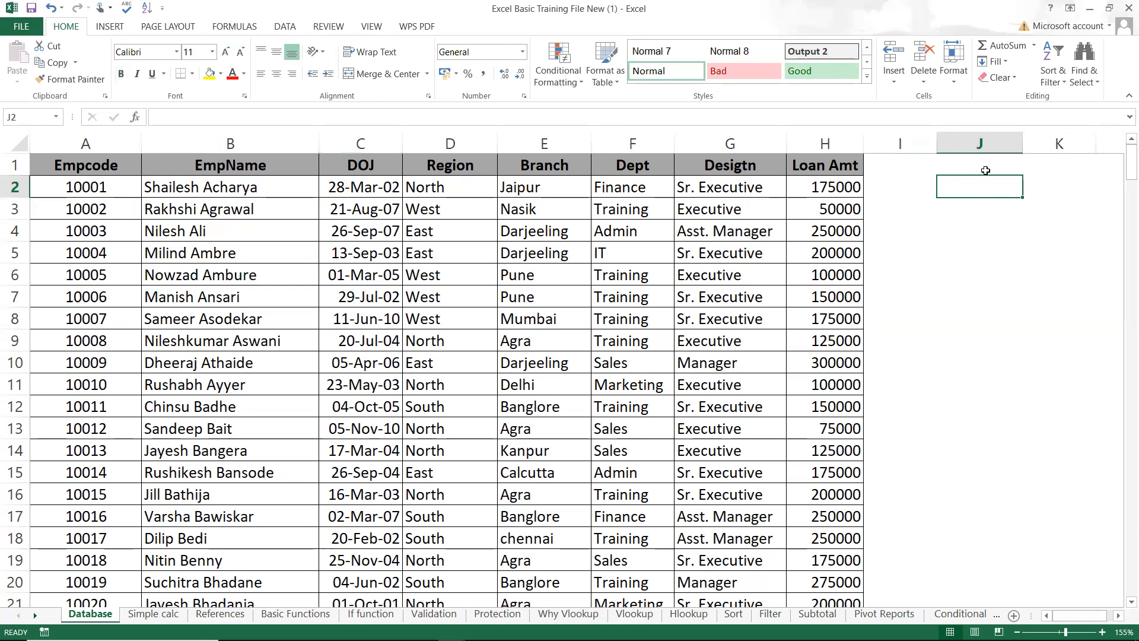
{"action": "key", "text": "ctrl+semicolon"}
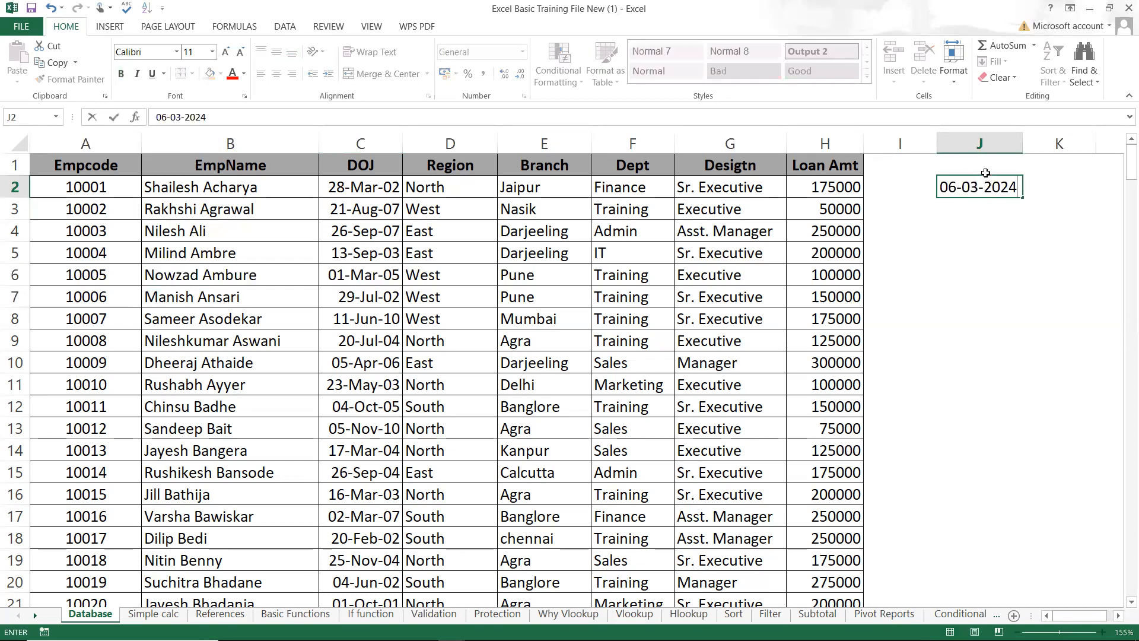
{"action": "key", "text": "Return"}
{"action": "left_click", "coordinate": [980, 187]}
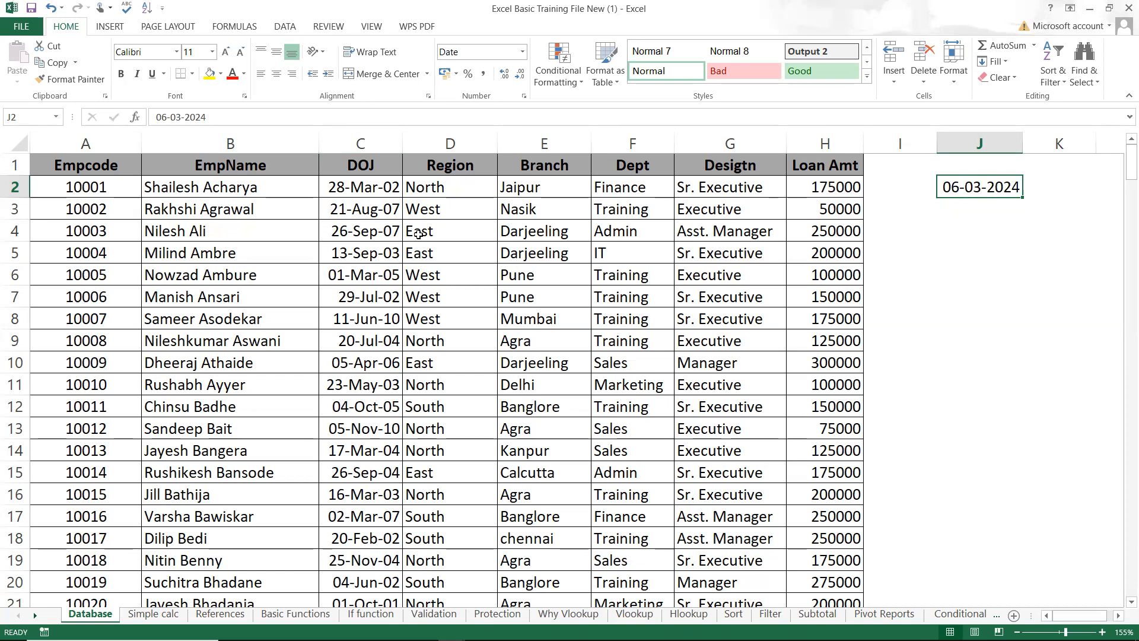
{"action": "left_click", "coordinate": [351, 165]}
{"action": "key", "text": "ctrl+shift+Down"}
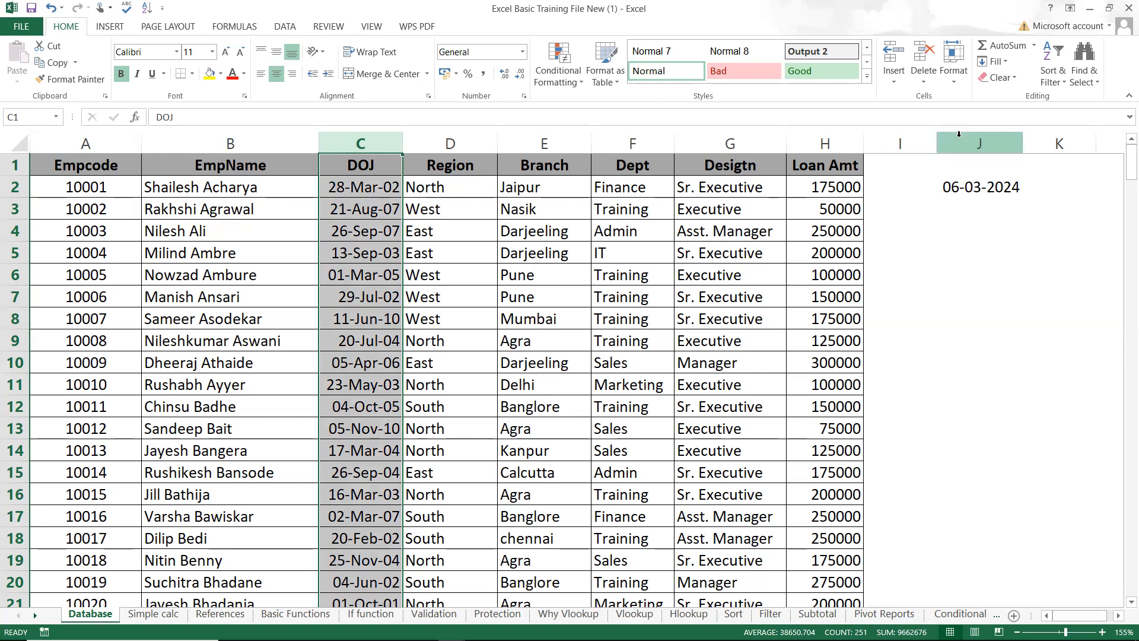
- Review the available date types for cell J2 in the Format Cells dialog and leave without changing the format
{"action": "left_click", "coordinate": [973, 185]}
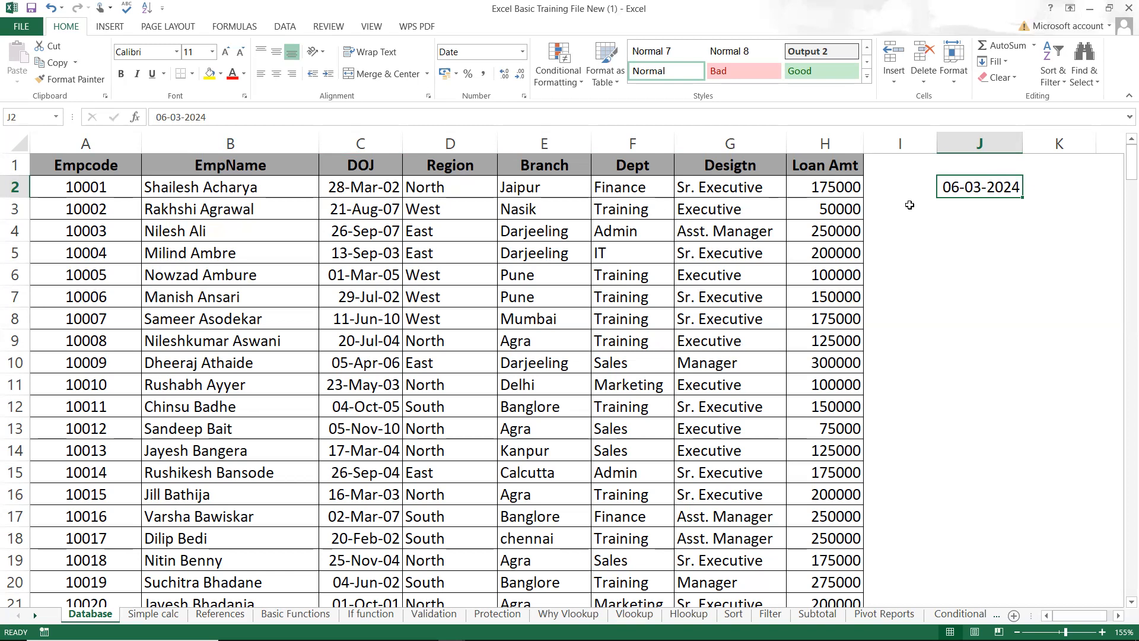
{"action": "right_click", "coordinate": [959, 189]}
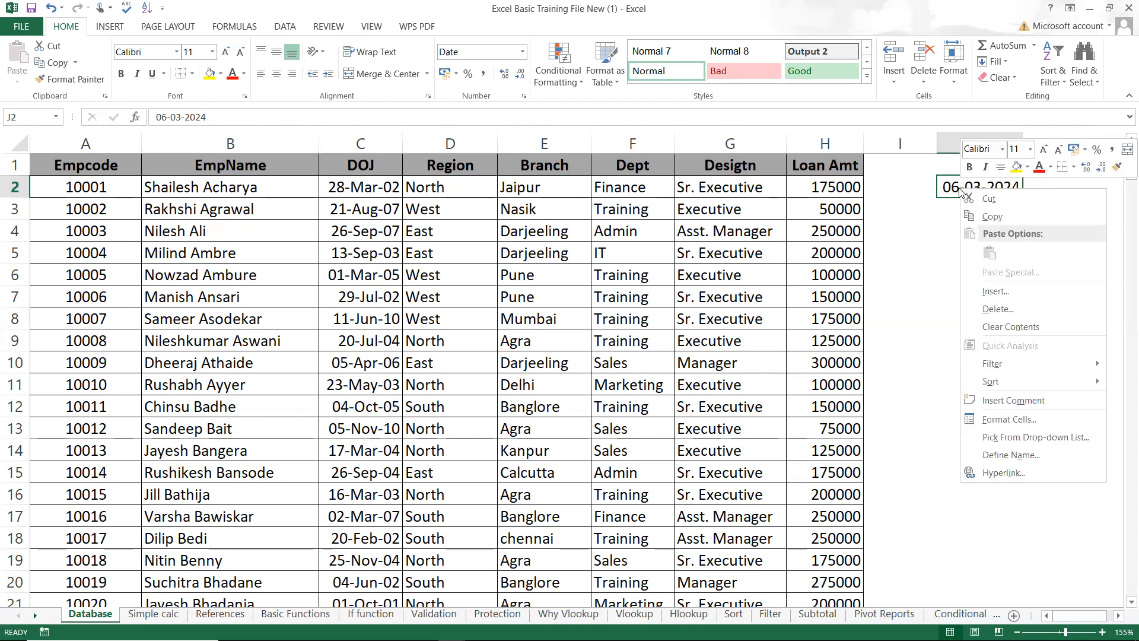
{"action": "left_click", "coordinate": [995, 420]}
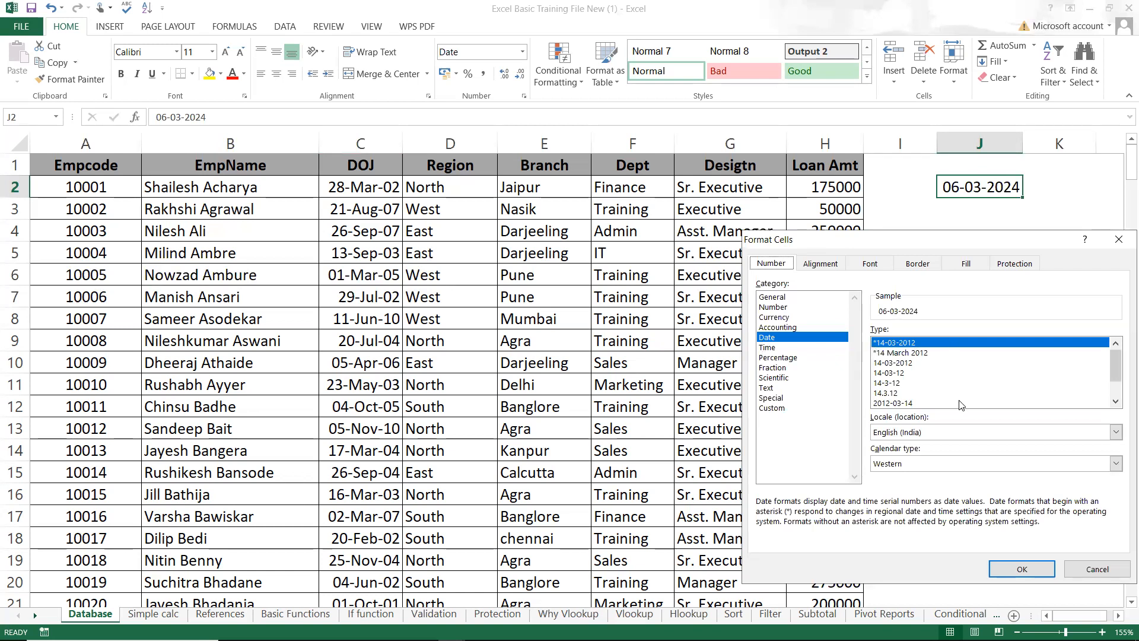
{"action": "left_click", "coordinate": [1116, 403]}
{"action": "left_click", "coordinate": [1115, 403]}
{"action": "left_click", "coordinate": [1116, 403]}
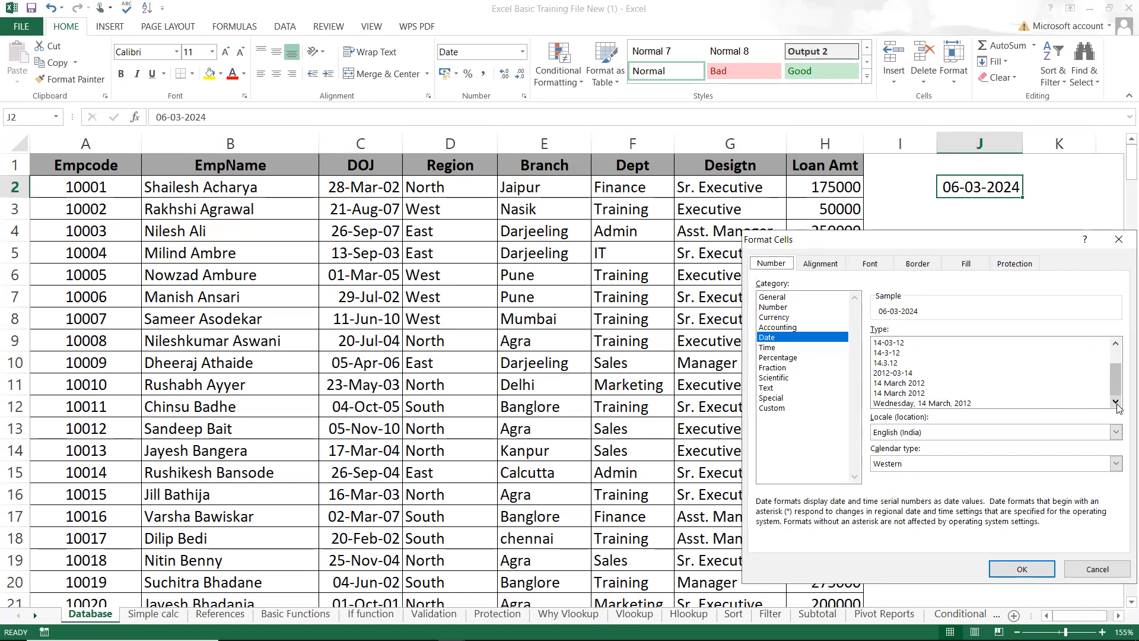
{"action": "left_click", "coordinate": [1097, 569]}
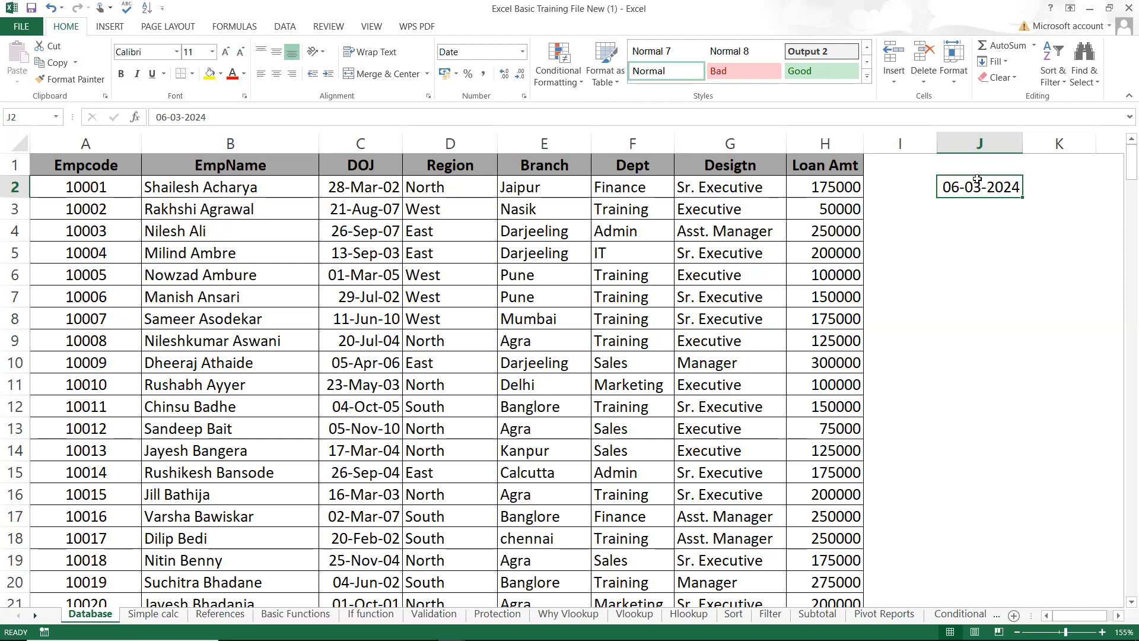
- Cycle cell J2 through the date, number, general, currency and percentage formats
{"action": "key", "text": "ctrl+shift+3"}
{"action": "key", "text": "ctrl+shift+1"}
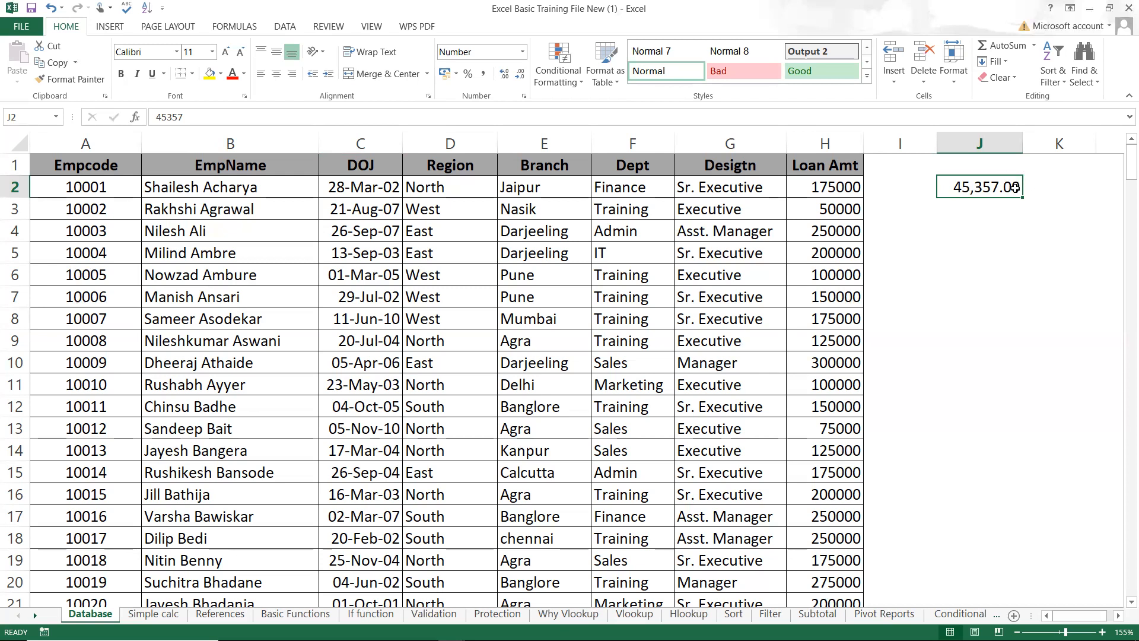
{"action": "key", "text": "ctrl+shift+grave"}
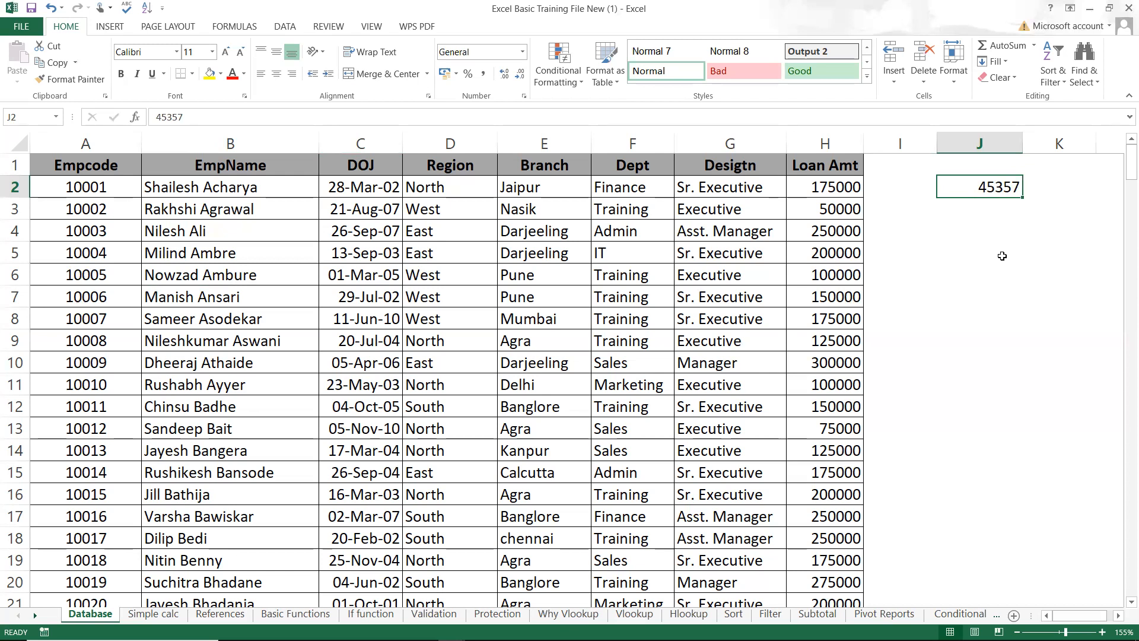
{"action": "key", "text": "ctrl+shift+4"}
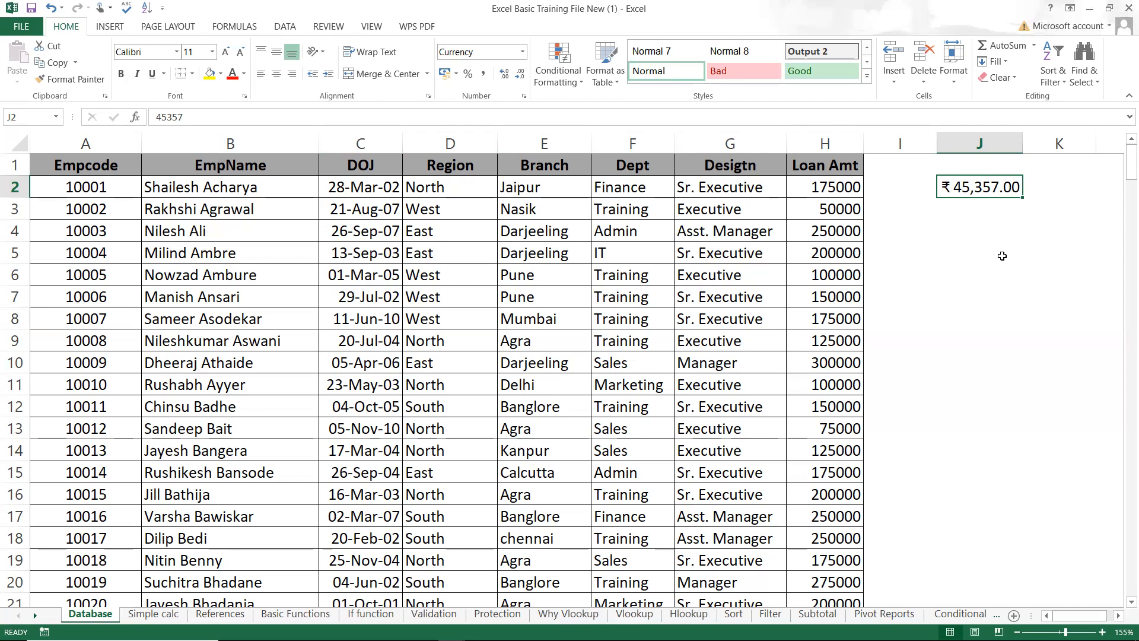
{"action": "key", "text": "ctrl+shift+5"}
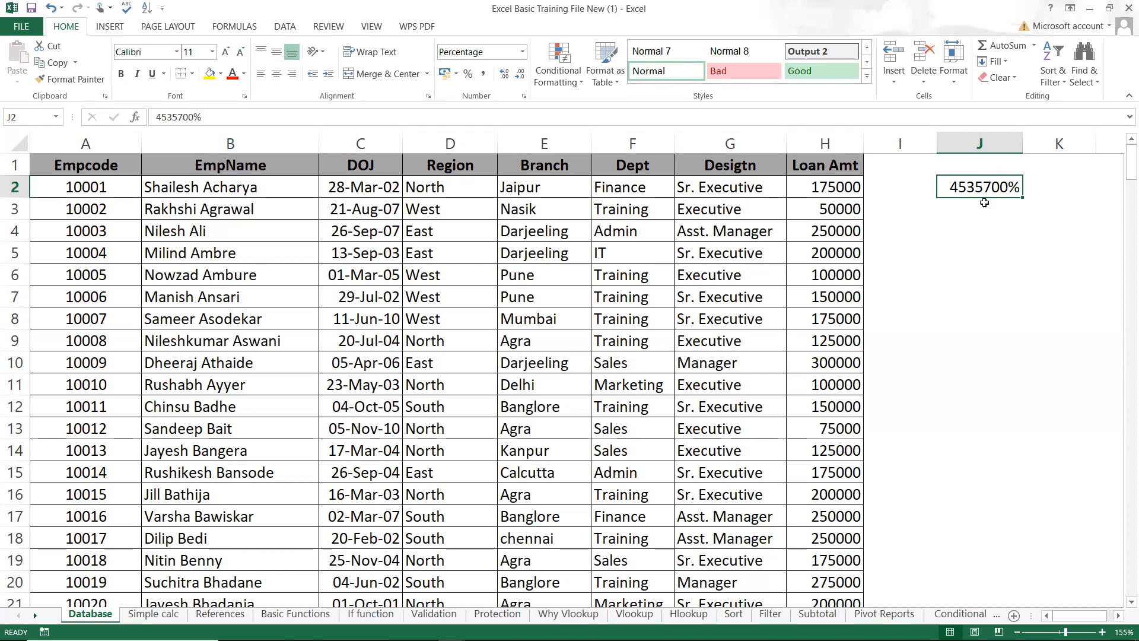
- Enter =70/100 in cell J5 and format the result as a percentage
{"action": "left_click", "coordinate": [974, 244]}
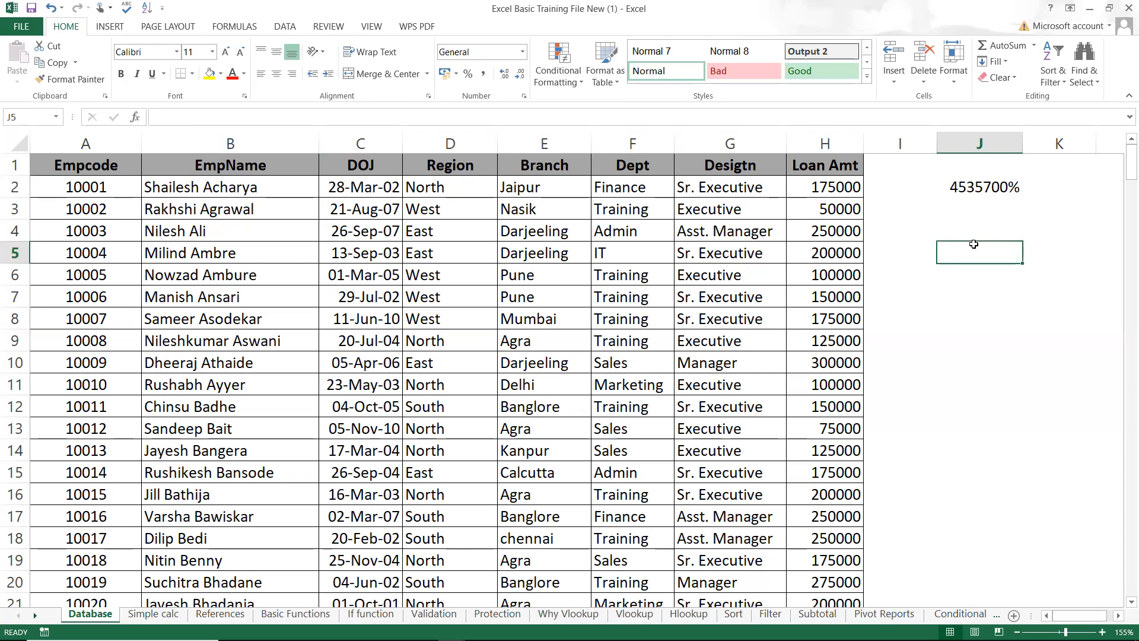
{"action": "type", "text": "=7"}
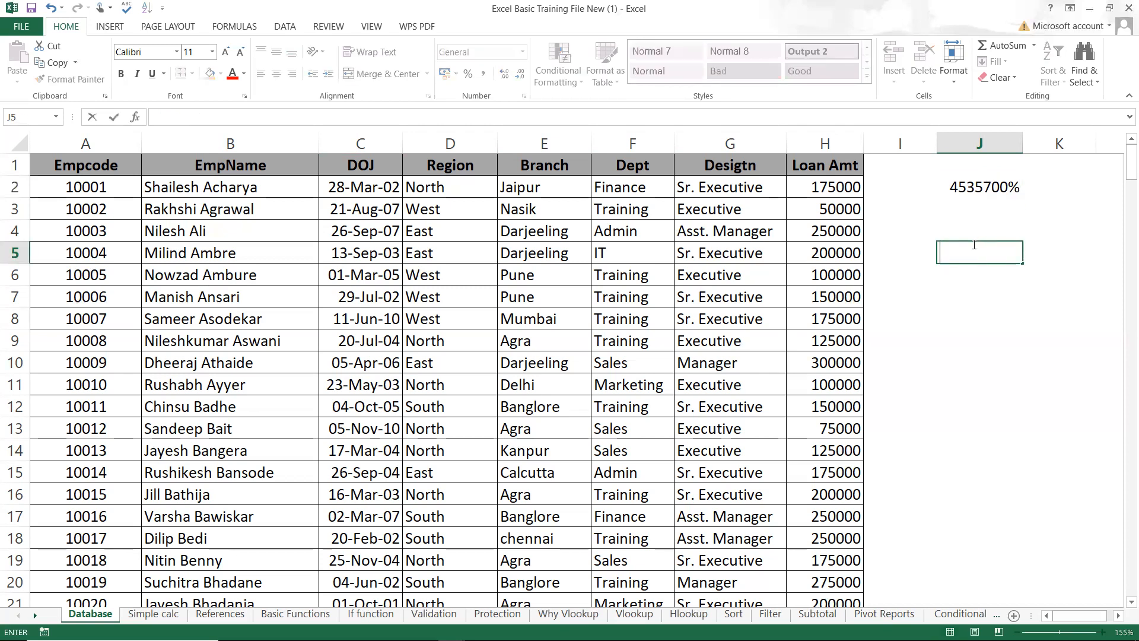
{"action": "type", "text": "0/100"}
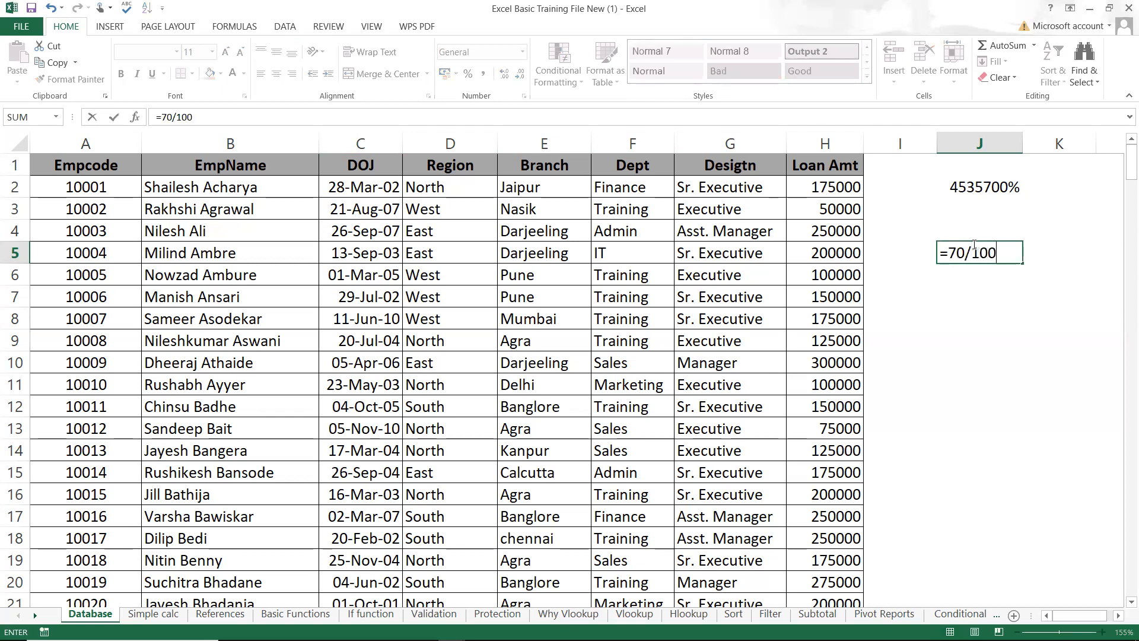
{"action": "key", "text": "Return"}
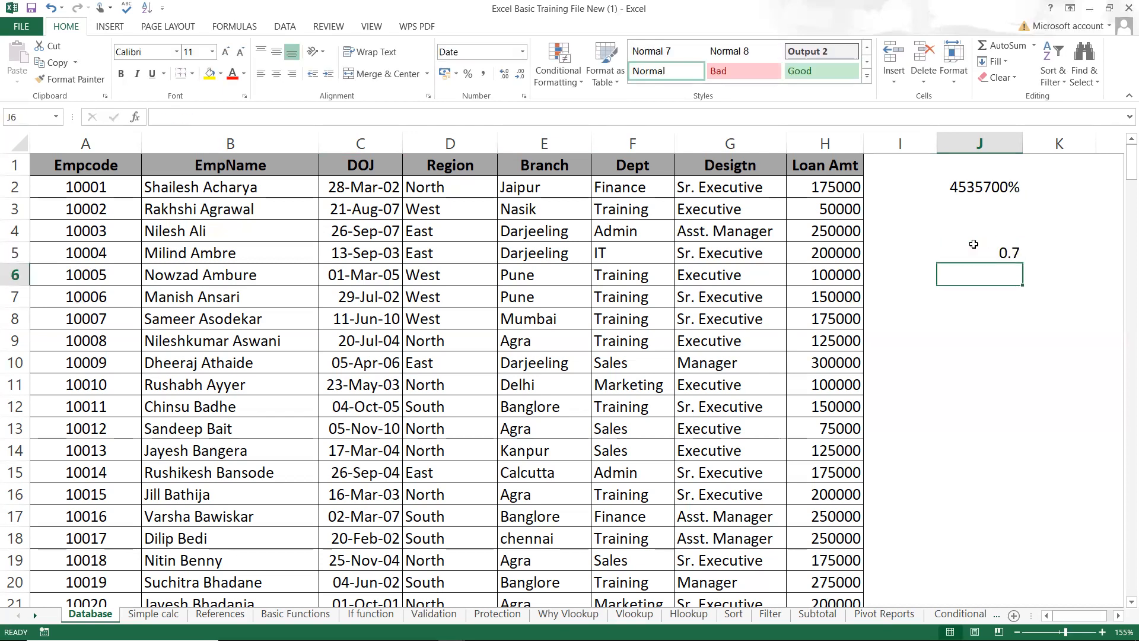
{"action": "left_click", "coordinate": [973, 244]}
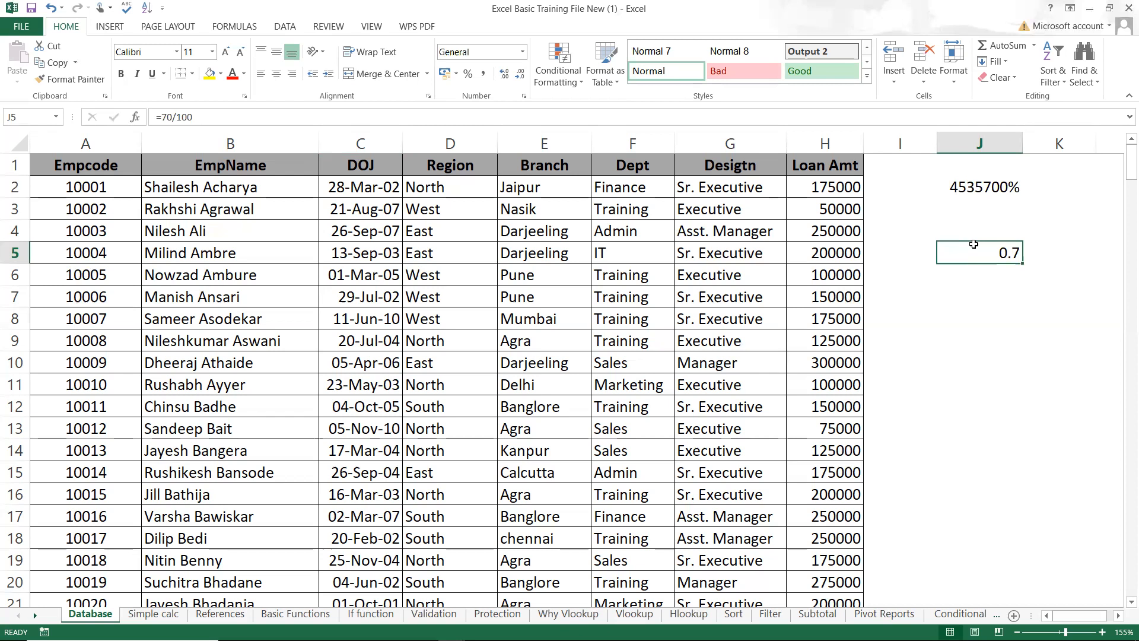
{"action": "key", "text": "ctrl+shift+5"}
- Delete the entire column J holding the sample values
{"action": "left_click", "coordinate": [998, 143]}
{"action": "key", "text": "ctrl+minus"}
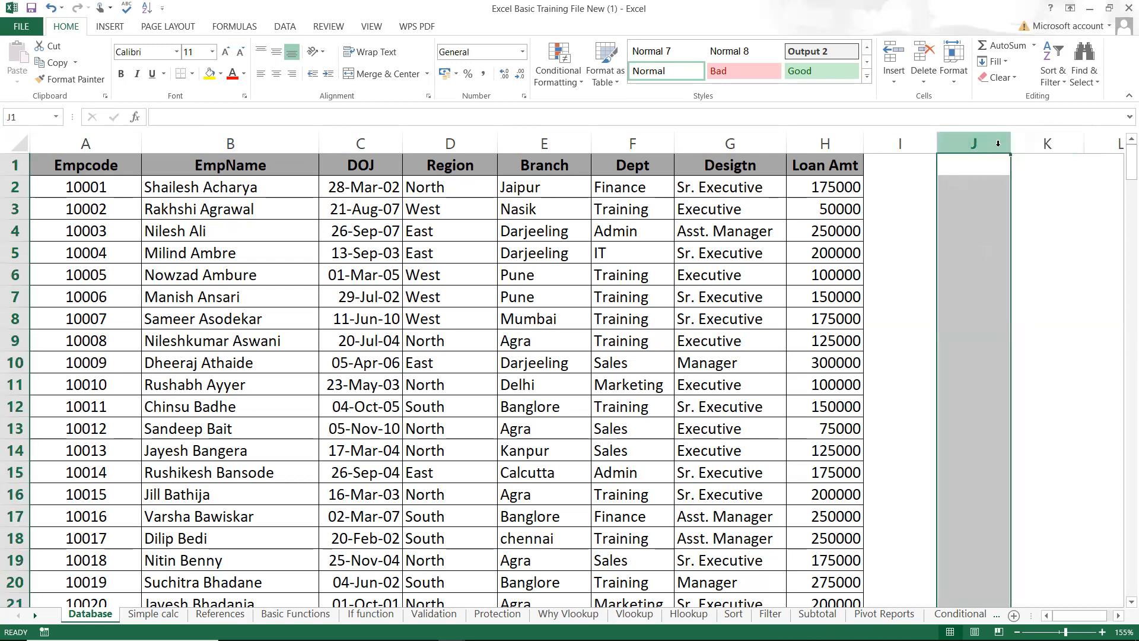
{"action": "left_click", "coordinate": [709, 275]}
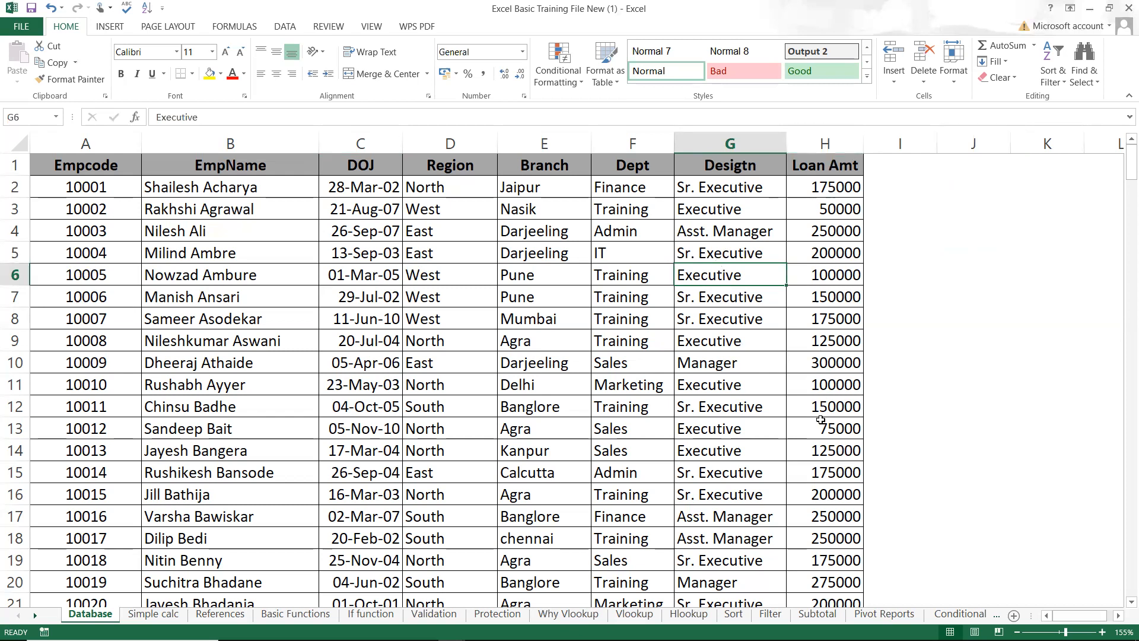
- From cell H7, select the Loan Amt column, insert a blank column before it, and delete that new column
{"action": "left_click", "coordinate": [833, 292]}
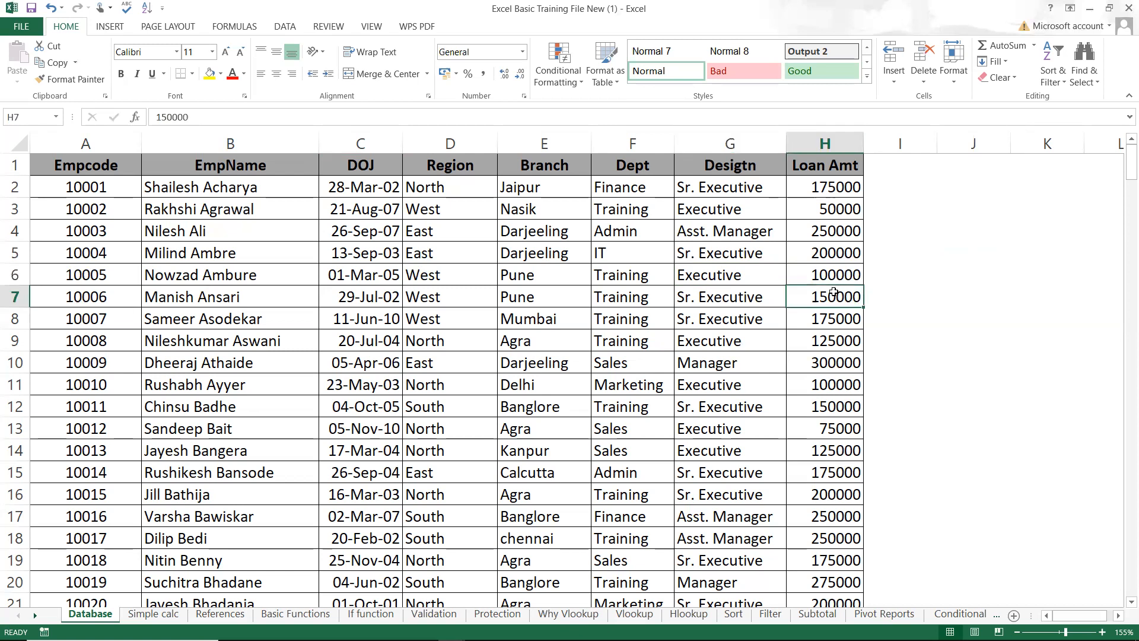
{"action": "key", "text": "ctrl+space"}
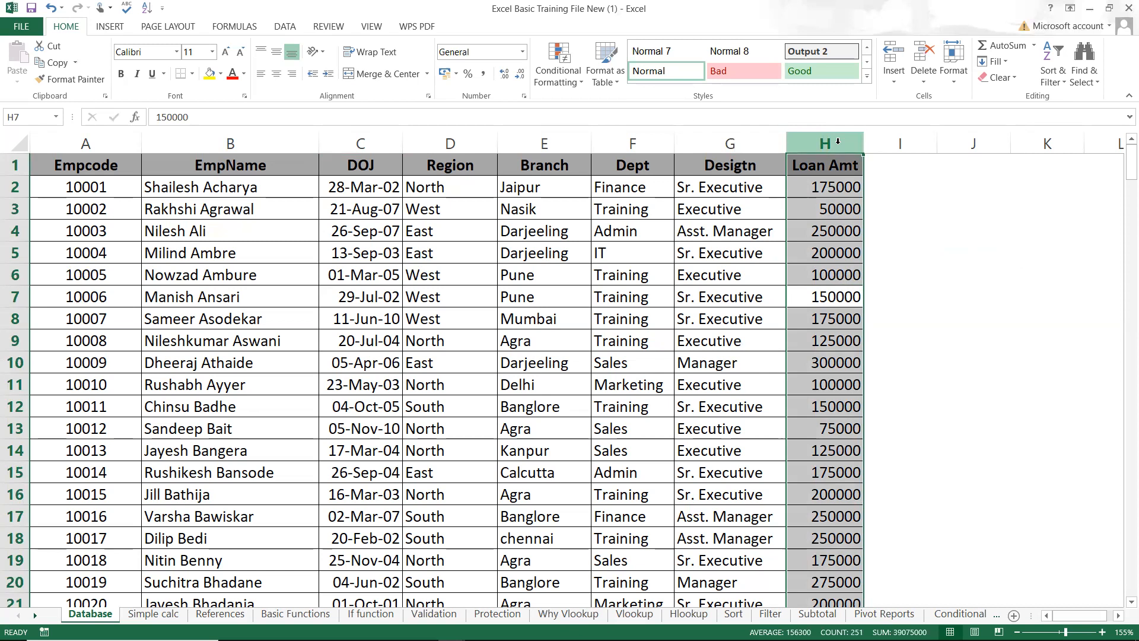
{"action": "right_click", "coordinate": [805, 135]}
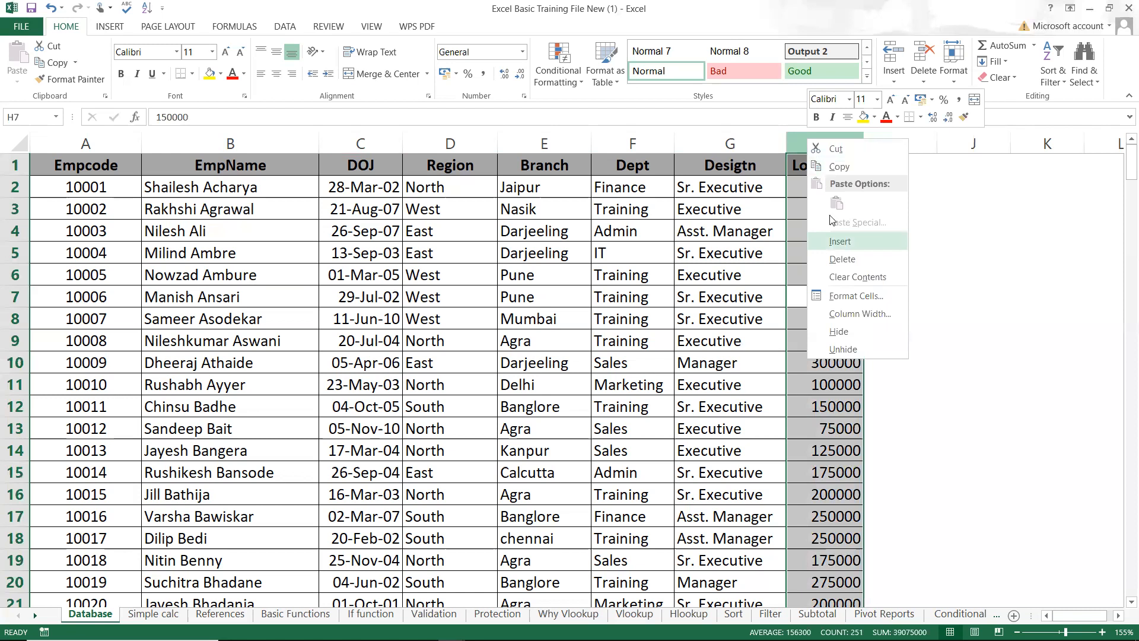
{"action": "key", "text": "Escape"}
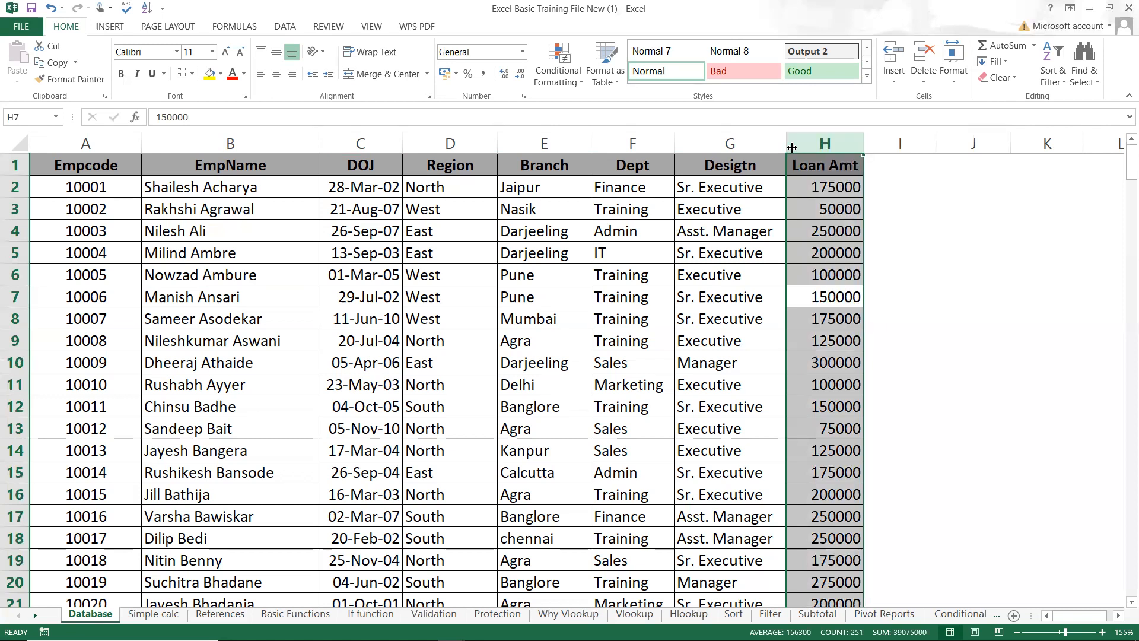
{"action": "key", "text": "ctrl+shift+plus"}
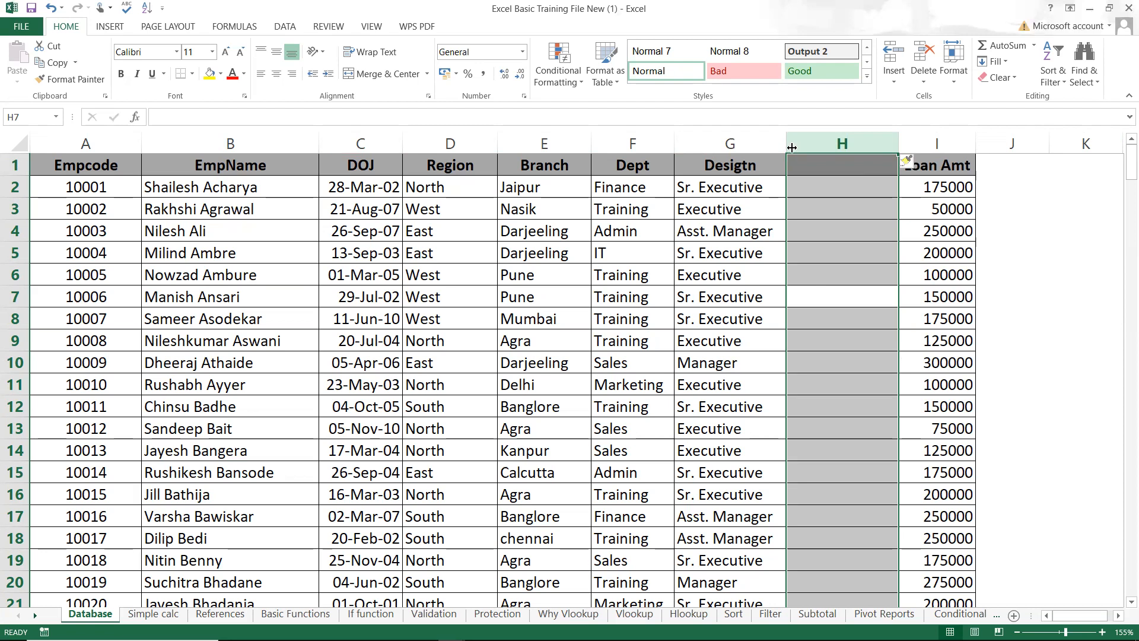
{"action": "key", "text": "ctrl+minus"}
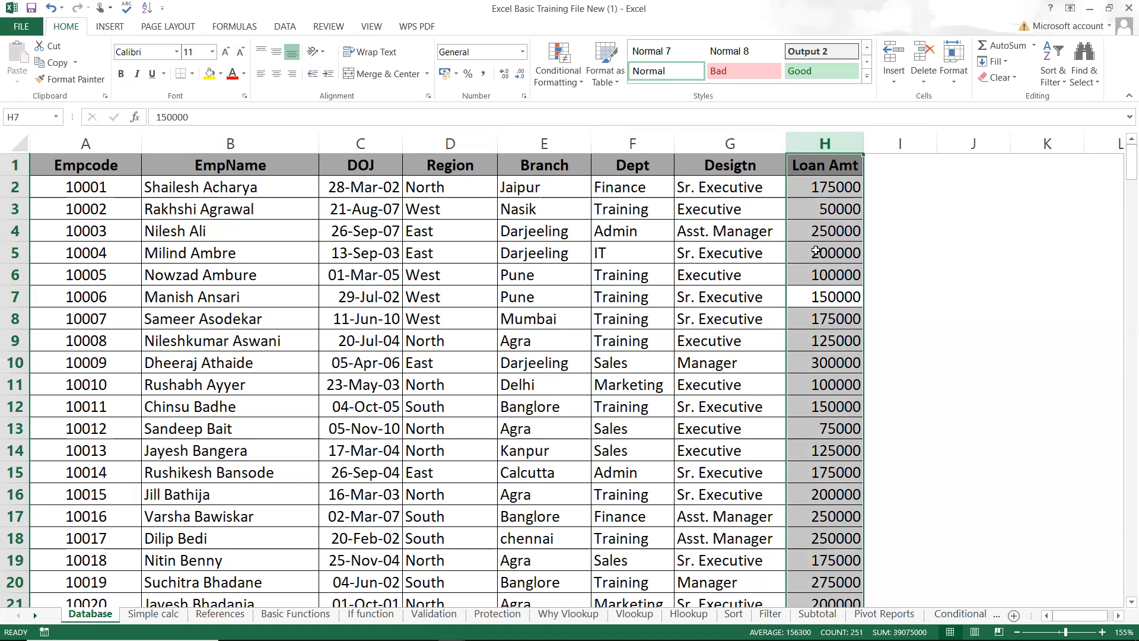
- Select the entire row 7 from cell H7, insert a blank row above it, and delete that new row
{"action": "left_click", "coordinate": [819, 295]}
{"action": "key", "text": "shift+space"}
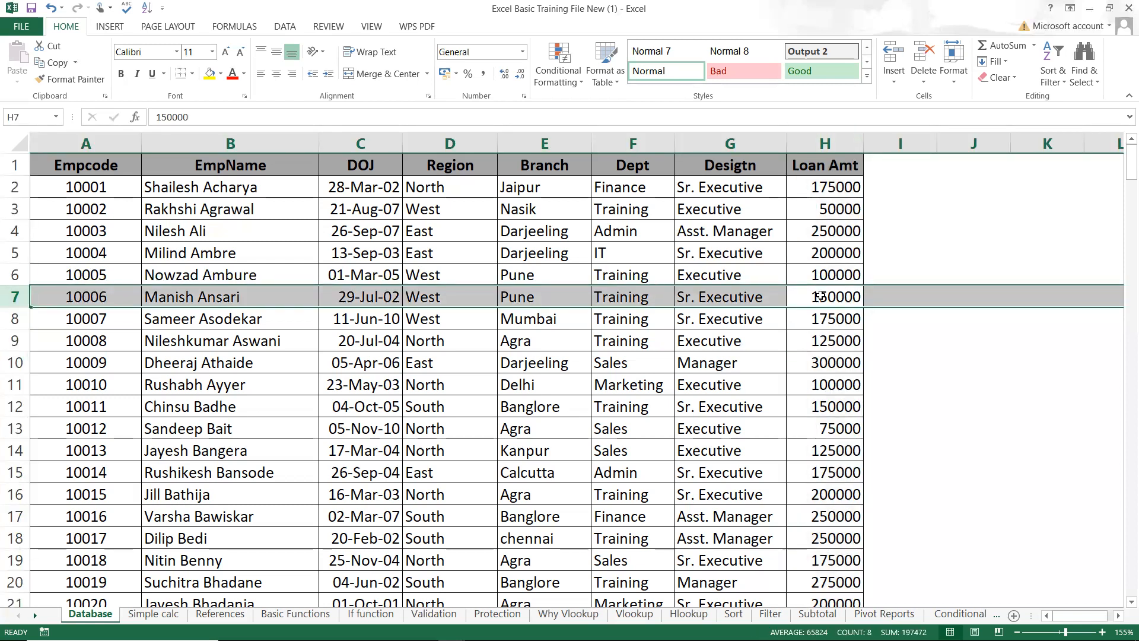
{"action": "key", "text": "ctrl+shift+plus"}
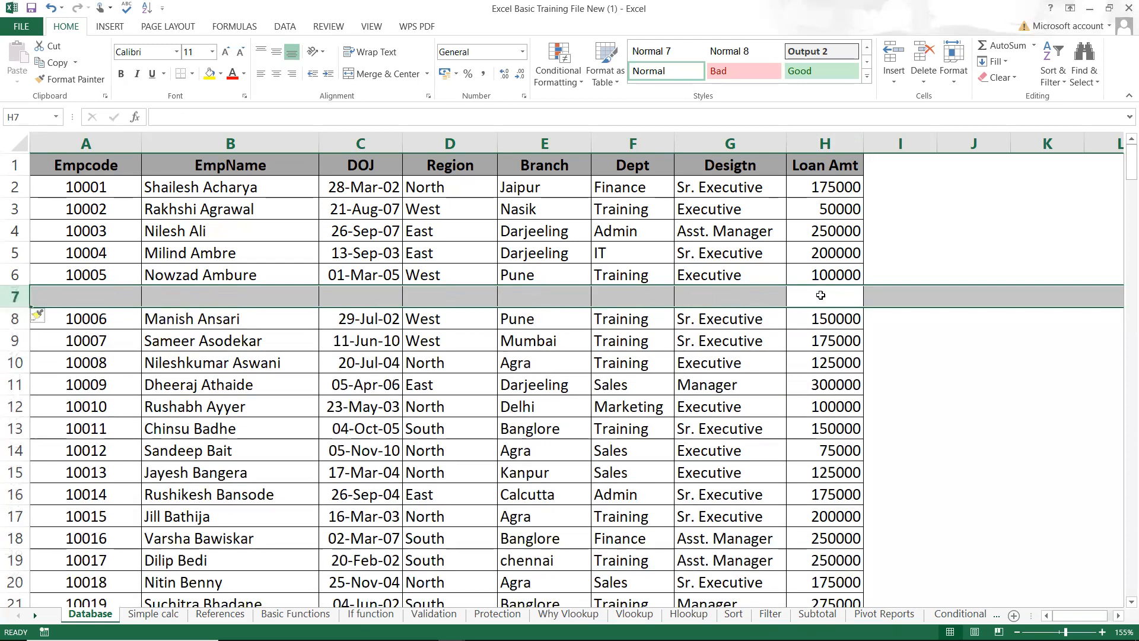
{"action": "key", "text": "ctrl+minus"}
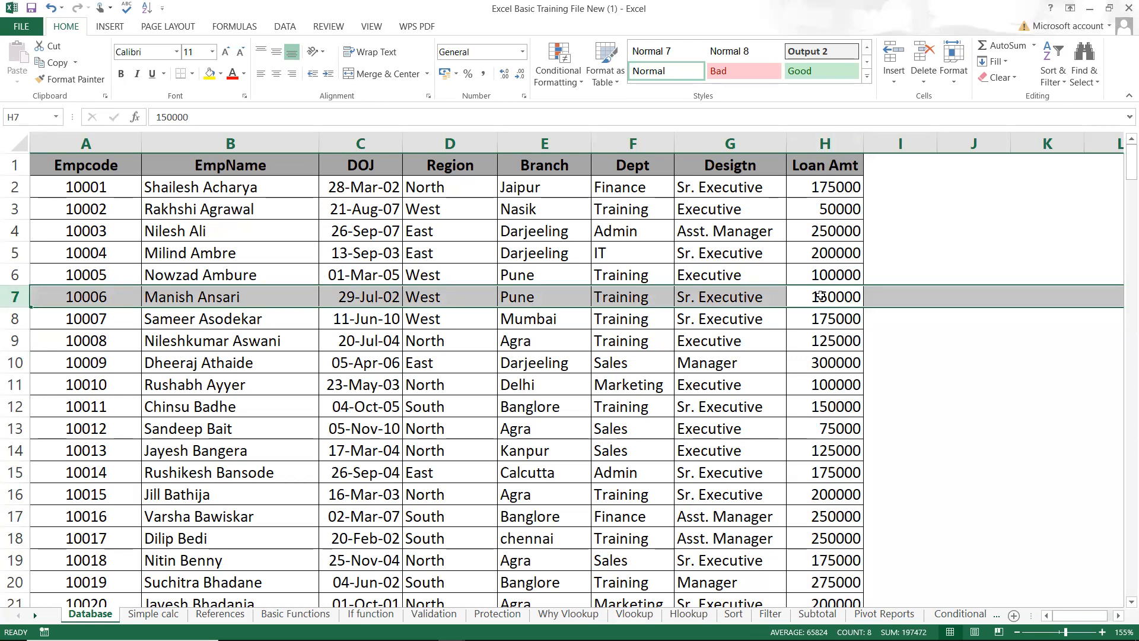
{"action": "left_click", "coordinate": [837, 131]}
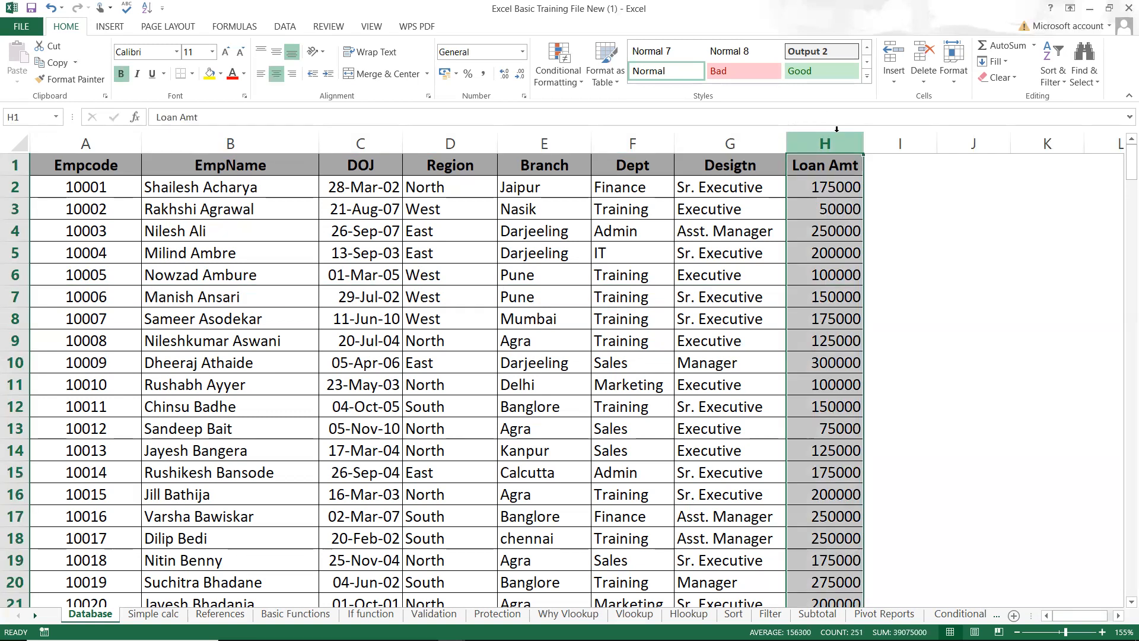
{"action": "left_click", "coordinate": [822, 193]}
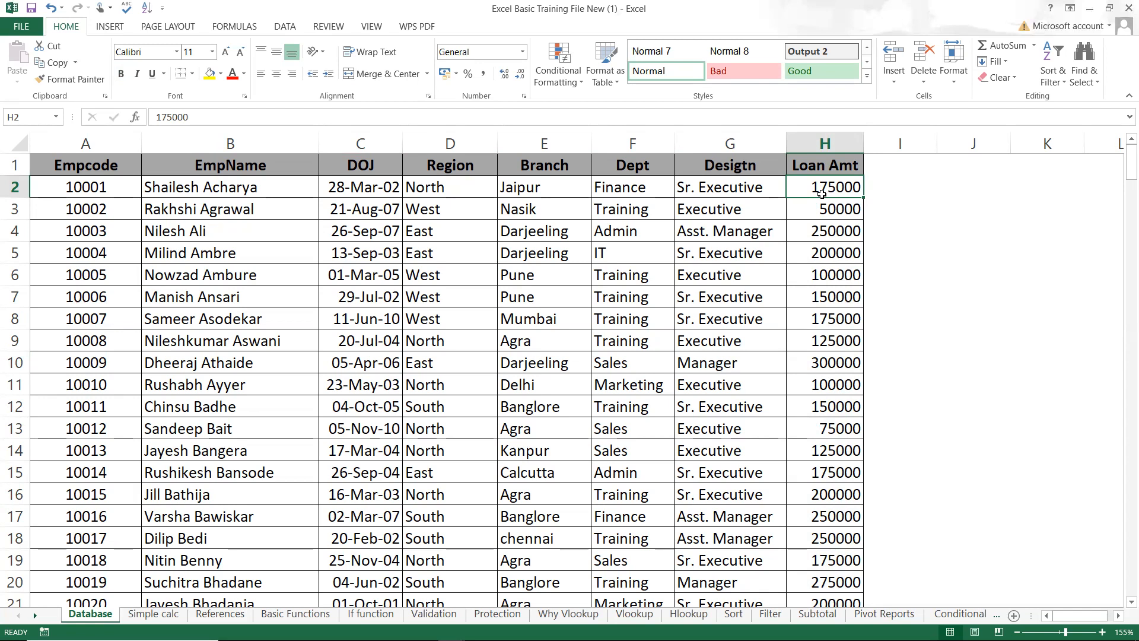
- Enter the numbers 1, 2 and 3 in cells J2 to J4
{"action": "left_click", "coordinate": [961, 190]}
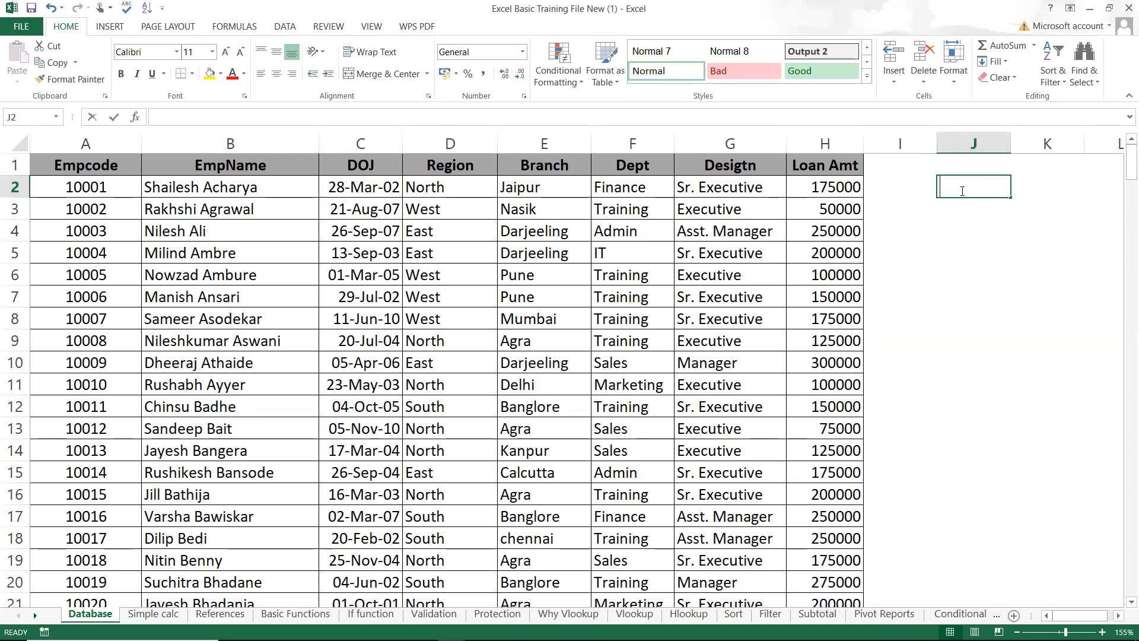
{"action": "type", "text": "1"}
{"action": "key", "text": "Return"}
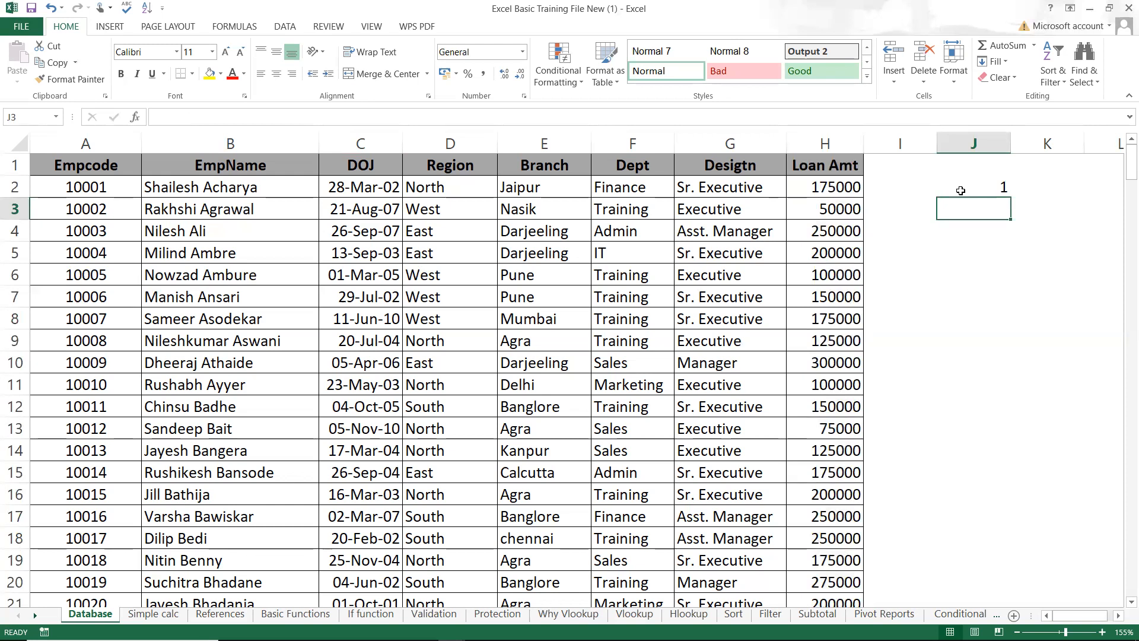
{"action": "type", "text": "2"}
{"action": "key", "text": "Return"}
{"action": "type", "text": "3"}
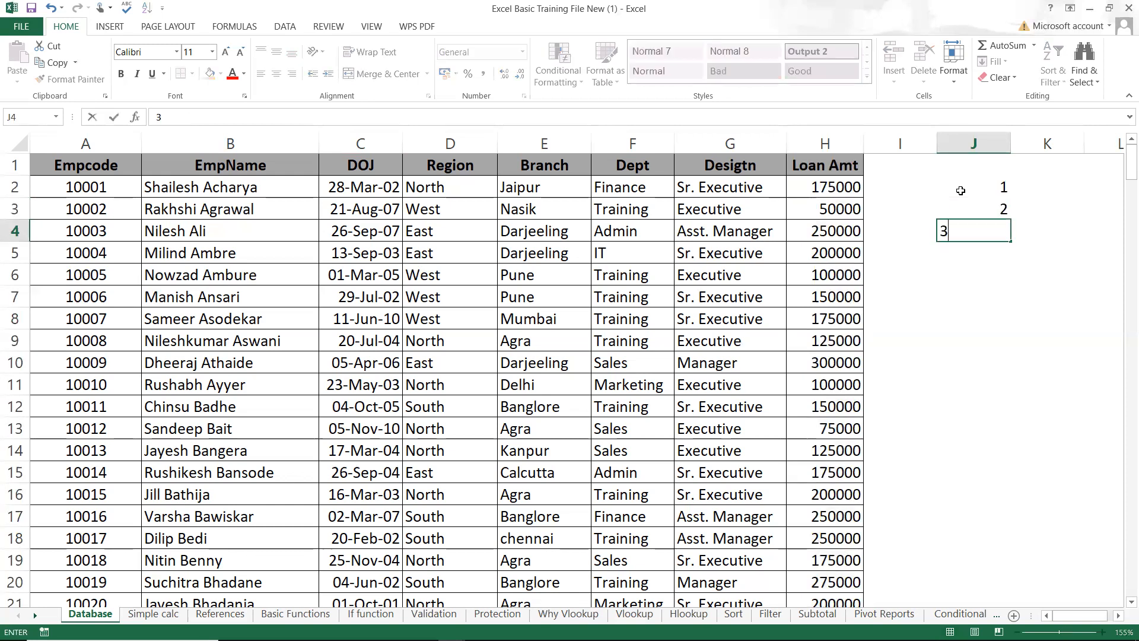
{"action": "key", "text": "Return"}
- Extend the number series in J2:J4 down to cell J12 with AutoFill
{"action": "left_click", "coordinate": [960, 191]}
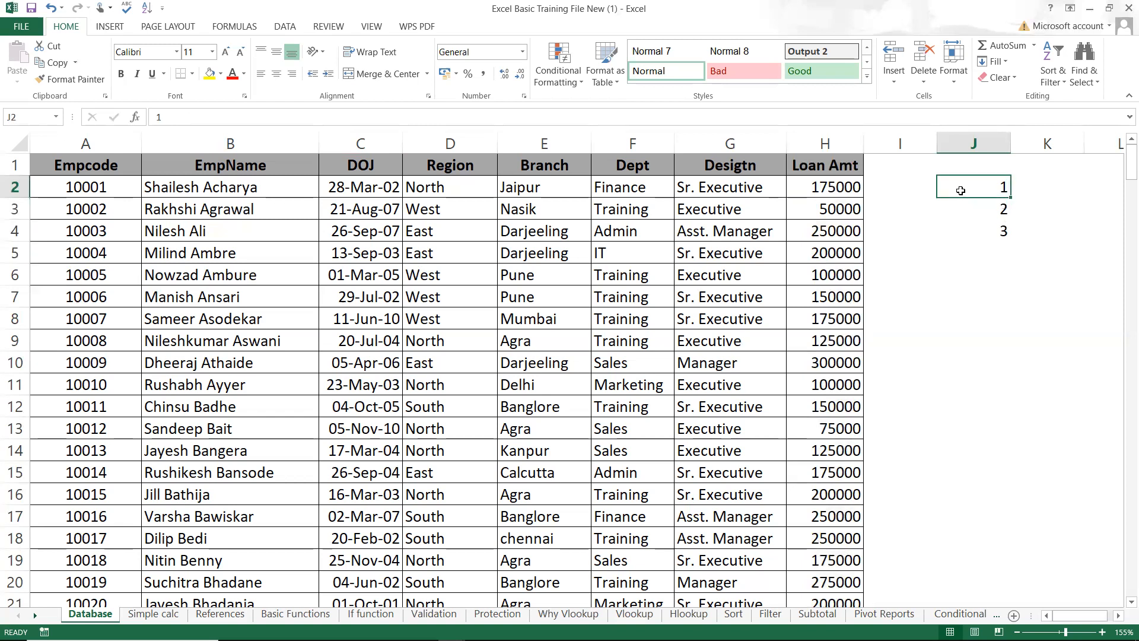
{"action": "key", "text": "shift+Down"}
{"action": "key", "text": "shift+Down"}
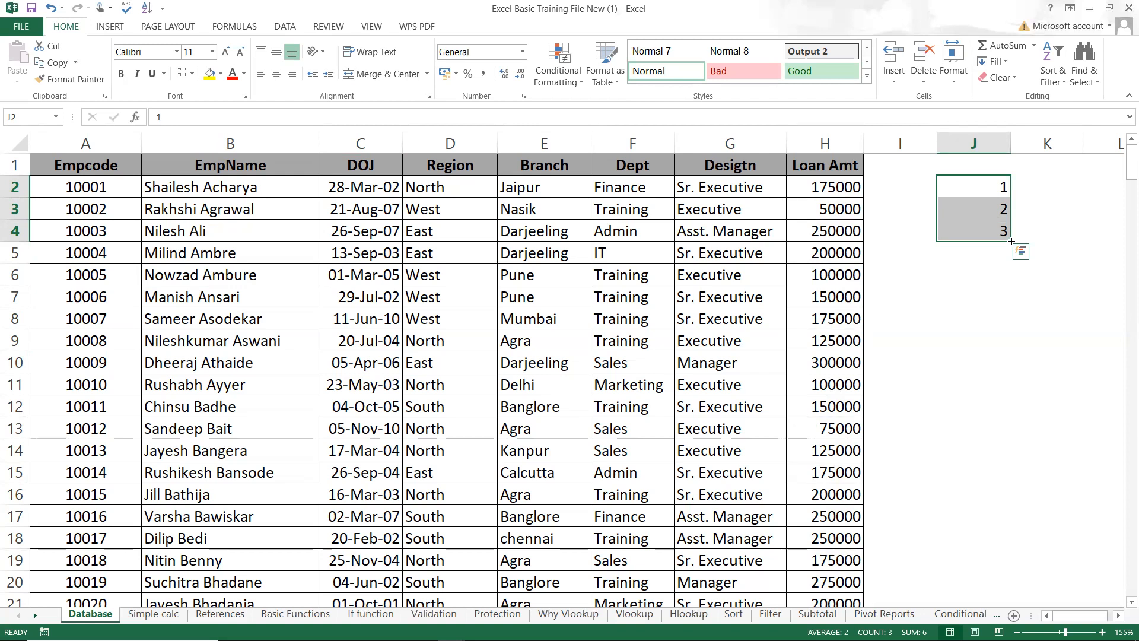
{"action": "left_click_drag", "start_coordinate": [1011, 242], "coordinate": [1021, 428]}
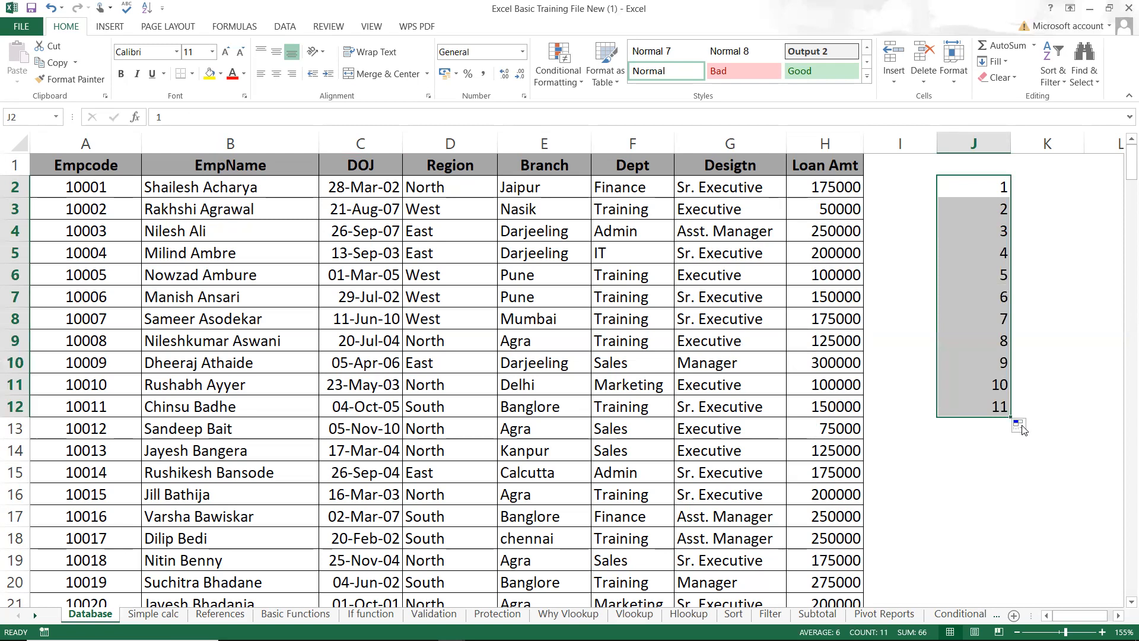
- Insert the current date in cell K2 and reselect that cell
{"action": "left_click", "coordinate": [1052, 187]}
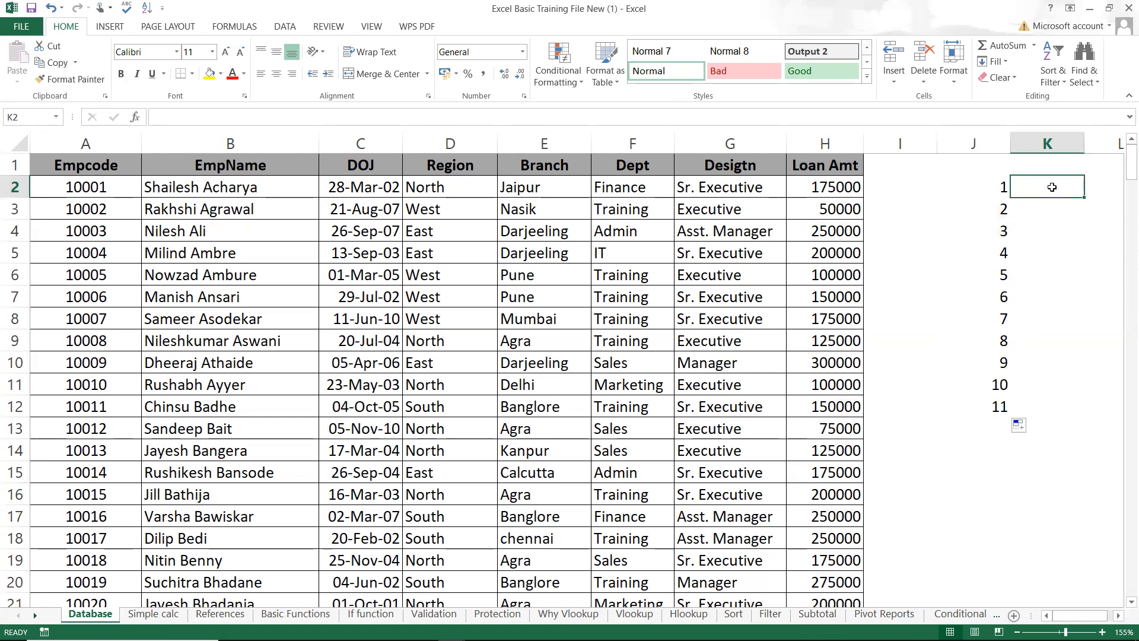
{"action": "key", "text": "ctrl+semicolon"}
{"action": "key", "text": "Return"}
{"action": "left_click", "coordinate": [1052, 186]}
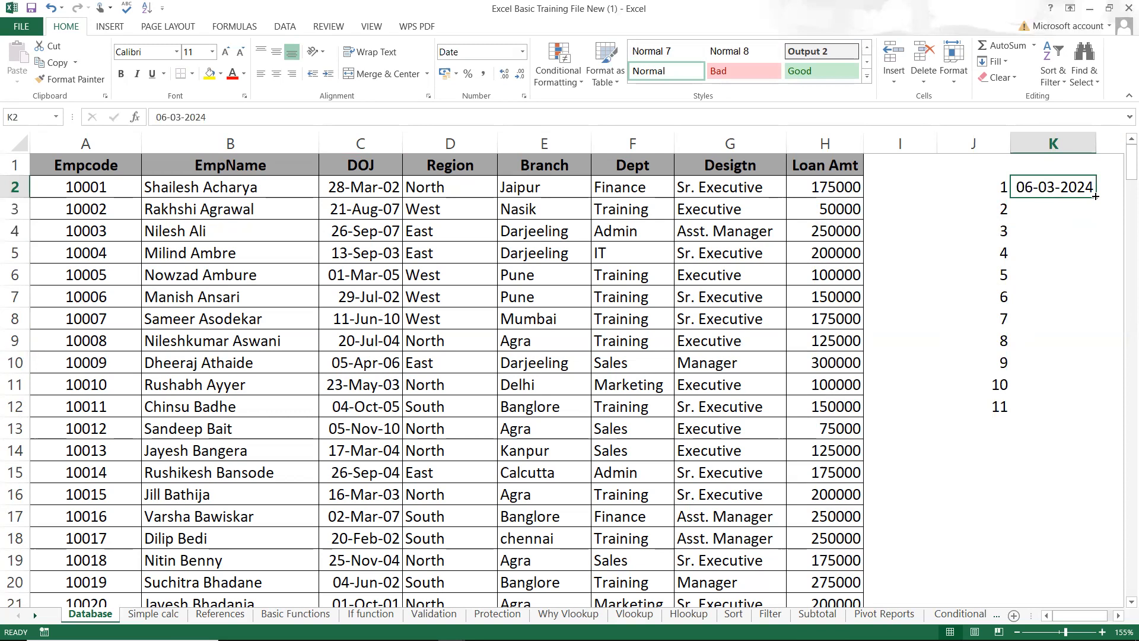
- Extend the date in K2 down to cell K10 with AutoFill, then select the starting numbers in J2:J4
{"action": "left_click_drag", "start_coordinate": [1095, 197], "coordinate": [1095, 203]}
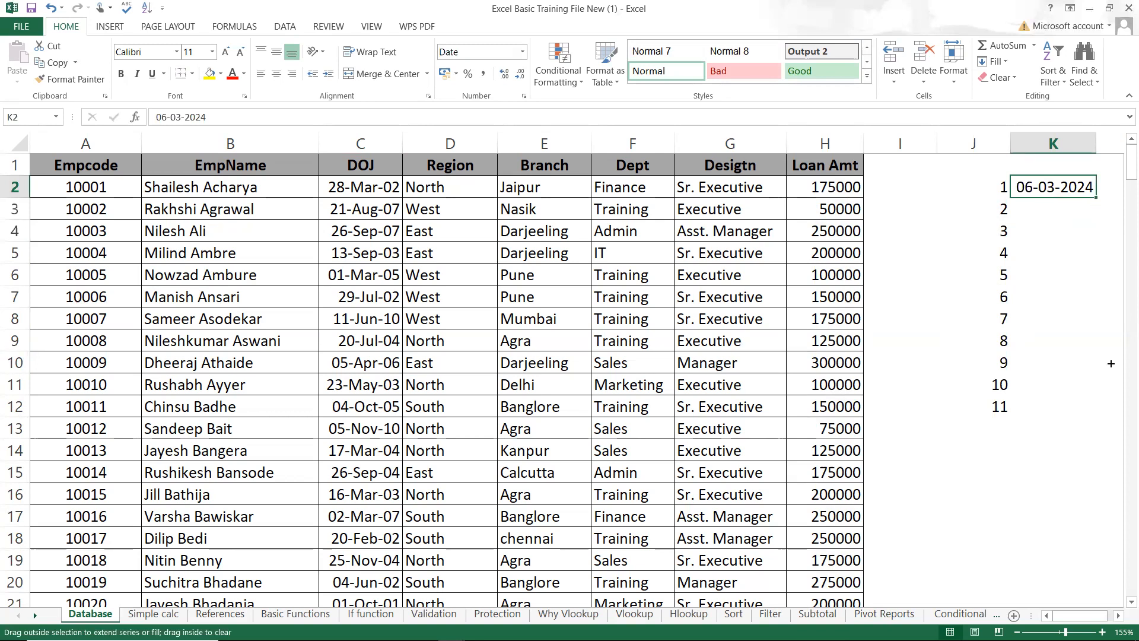
{"action": "left_click_drag", "start_coordinate": [1111, 363], "coordinate": [1111, 367]}
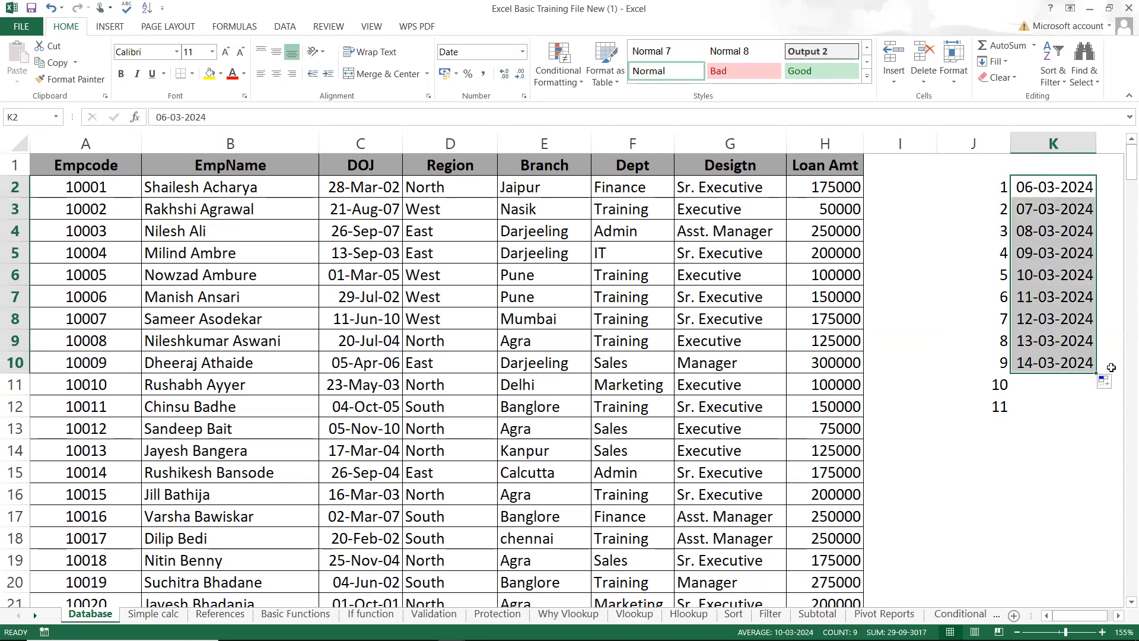
{"action": "left_click_drag", "start_coordinate": [996, 180], "coordinate": [996, 223]}
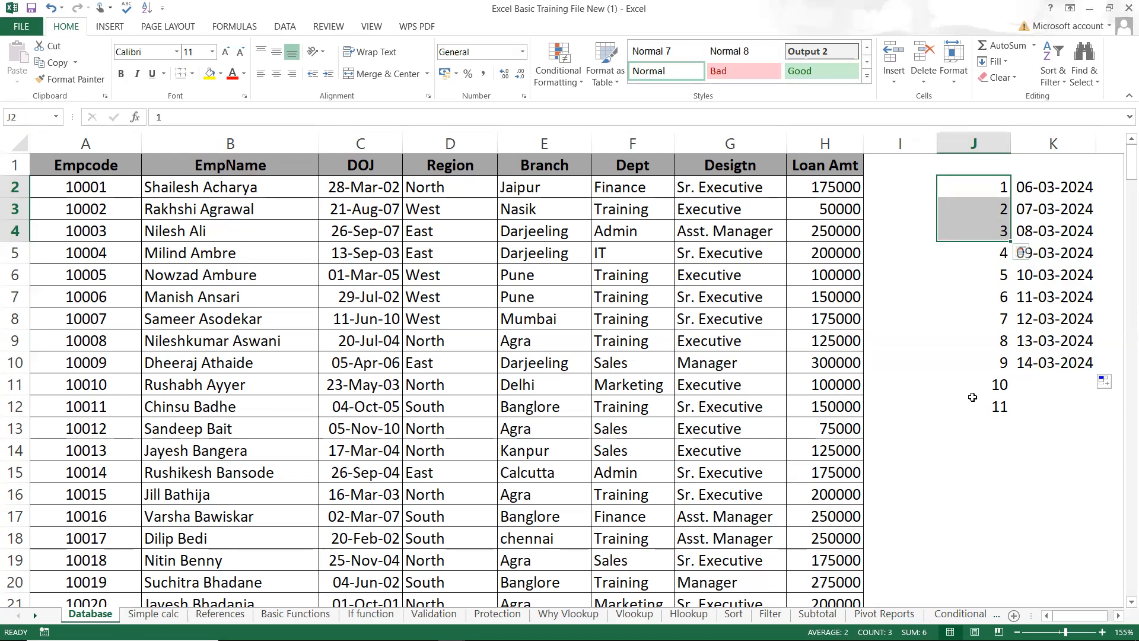
- Enter the numbers 2, 4 and 8 in cells L2 to L4
{"action": "key", "text": "Right"}
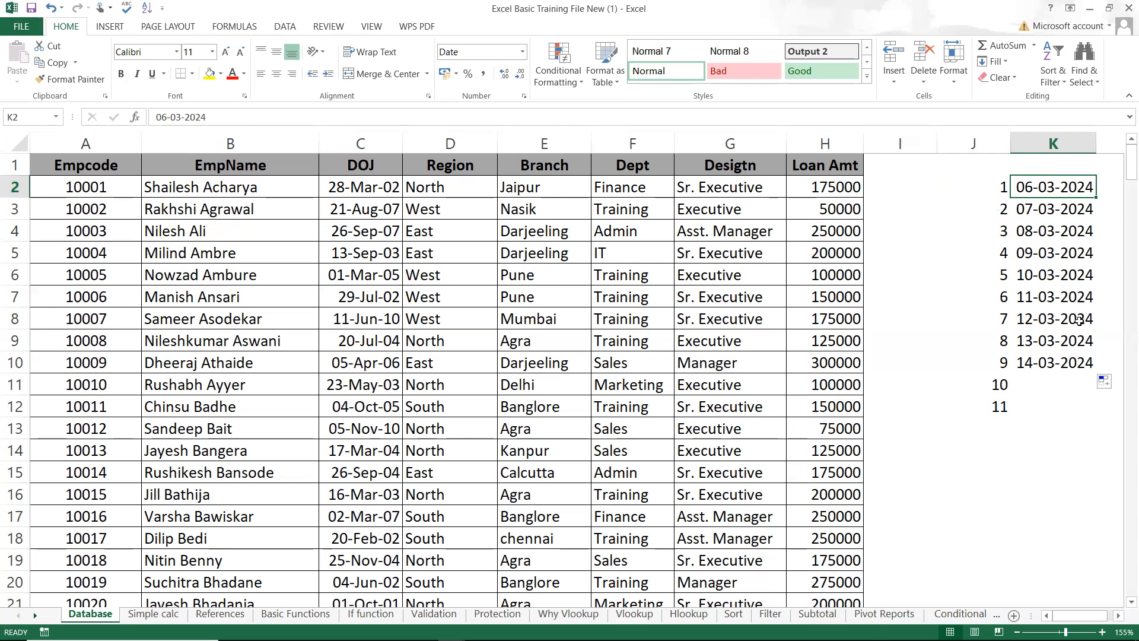
{"action": "key", "text": "Right"}
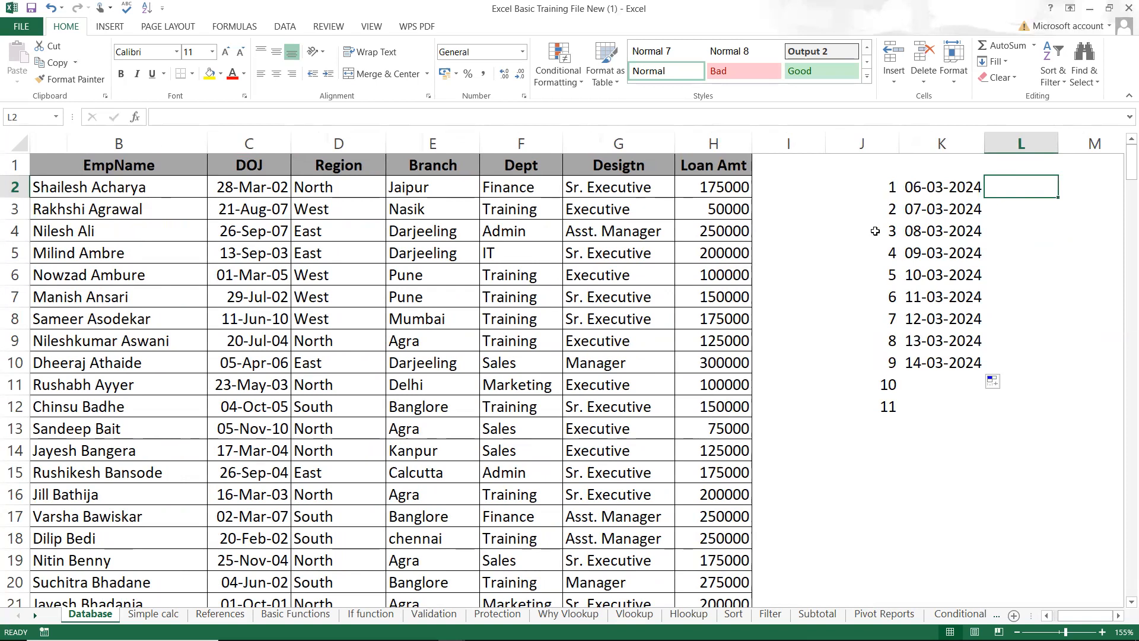
{"action": "type", "text": "2"}
{"action": "key", "text": "Return"}
{"action": "type", "text": "4"}
{"action": "key", "text": "Return"}
{"action": "type", "text": "8"}
{"action": "key", "text": "Return"}
- Extend the L2:L4 series down to cell L11 with AutoFill and check the value in L7
{"action": "key", "text": "Up"}
{"action": "key", "text": "Up"}
{"action": "key", "text": "Up"}
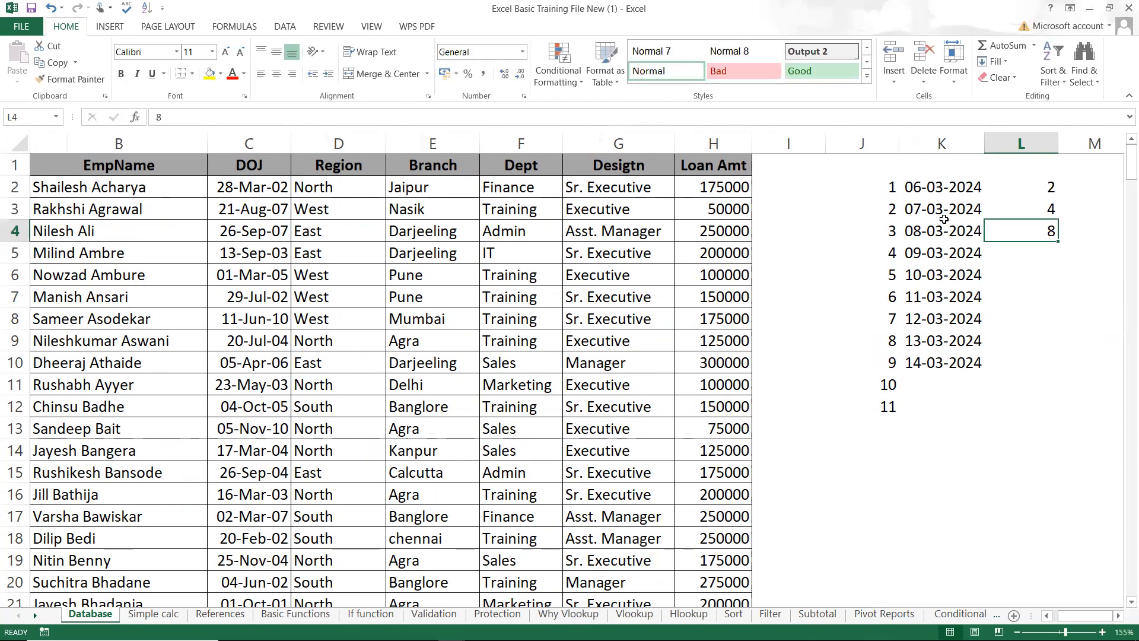
{"action": "key", "text": "shift+Down"}
{"action": "key", "text": "shift+Down"}
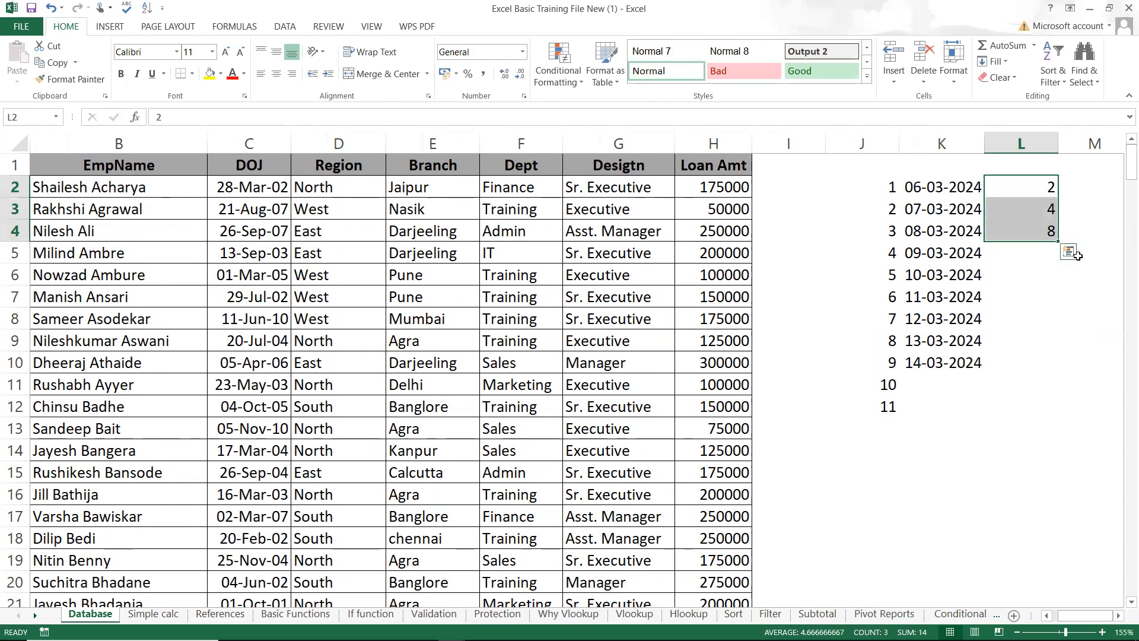
{"action": "left_click_drag", "start_coordinate": [1053, 240], "coordinate": [1044, 400]}
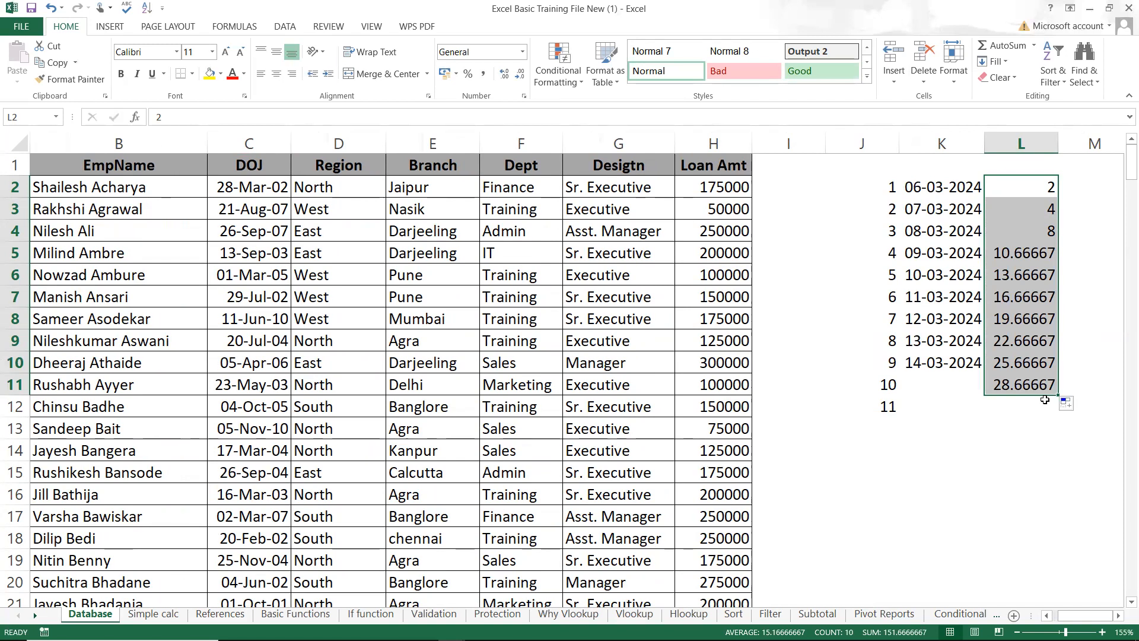
{"action": "left_click", "coordinate": [1029, 297]}
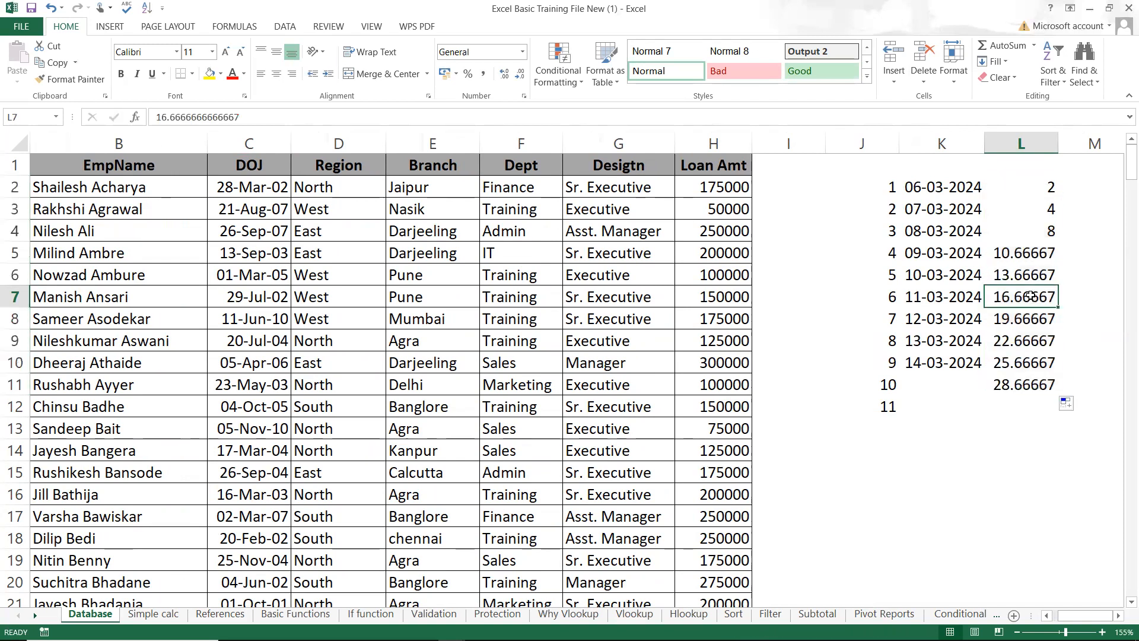
{"action": "left_click", "coordinate": [1026, 192]}
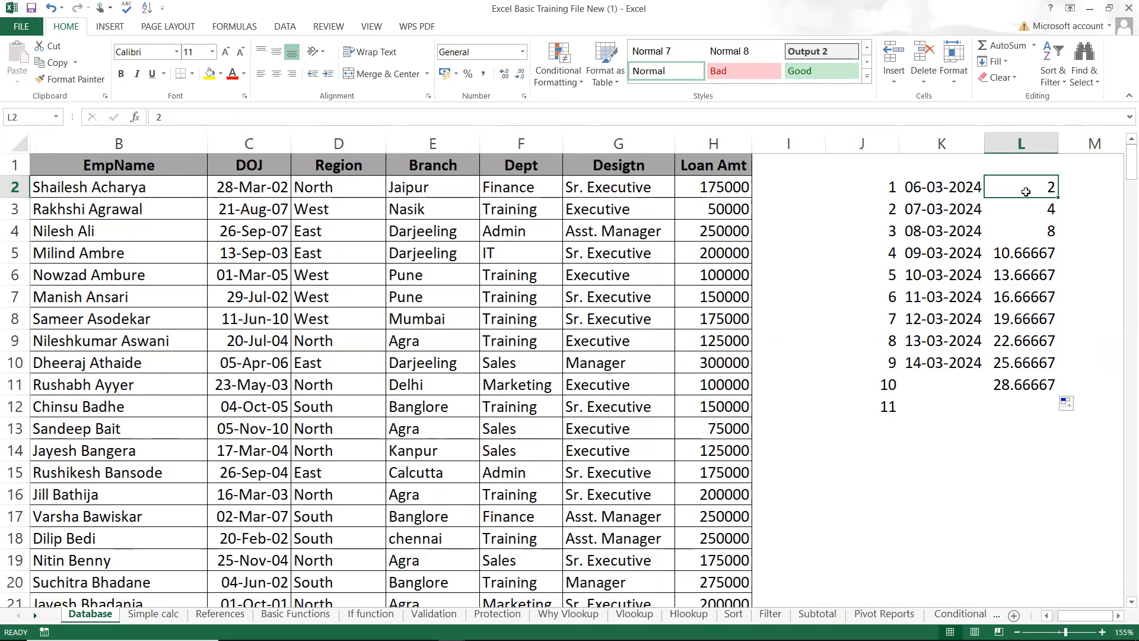
- Enter the numbers 2, 4 and 6 in cells N2 to N4
{"action": "key", "text": "Right"}
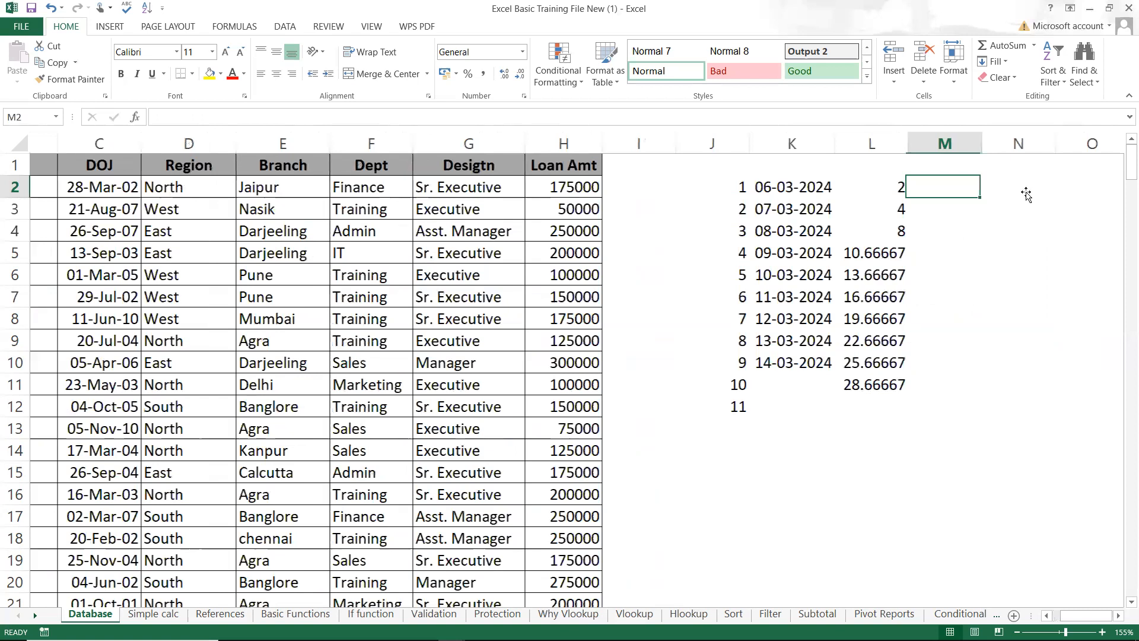
{"action": "key", "text": "Right"}
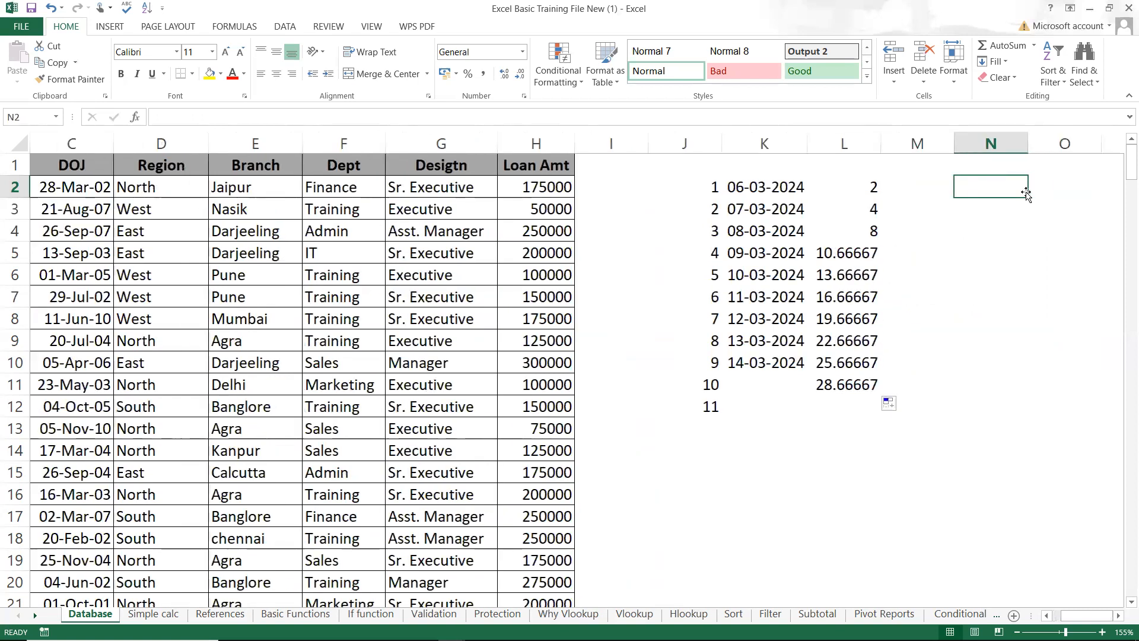
{"action": "type", "text": "2"}
{"action": "key", "text": "Return"}
{"action": "type", "text": "4"}
{"action": "key", "text": "Return"}
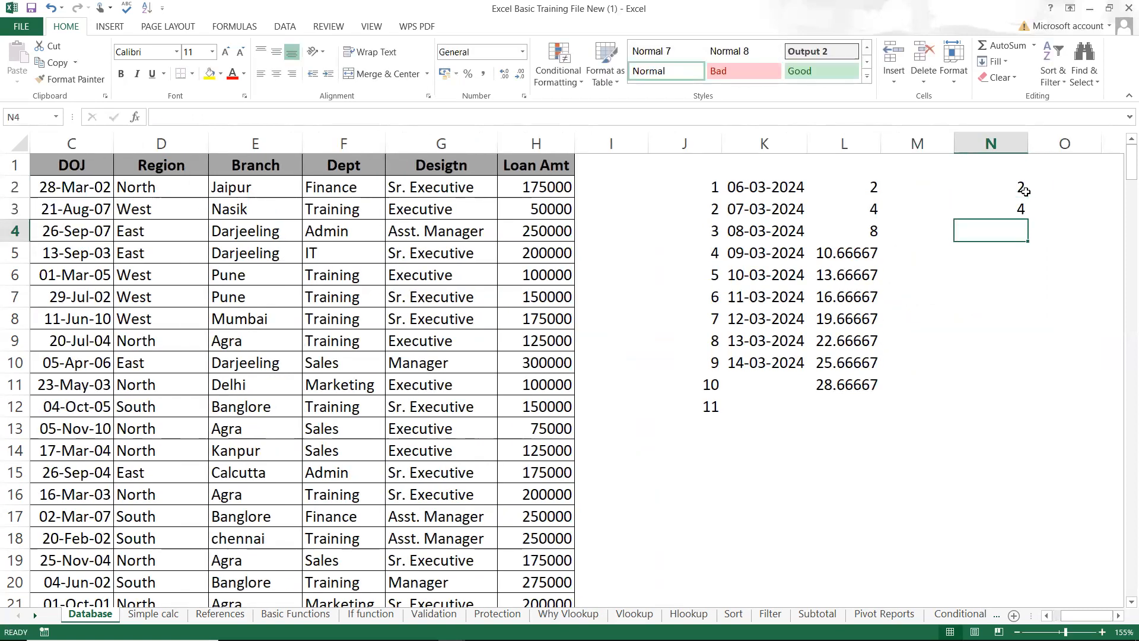
{"action": "type", "text": "6"}
{"action": "key", "text": "Return"}
- Extend the even-number series in N2:N4 down to cell N9 with AutoFill
{"action": "left_click", "coordinate": [1025, 191]}
{"action": "left_click_drag", "start_coordinate": [1027, 193], "coordinate": [1022, 235]}
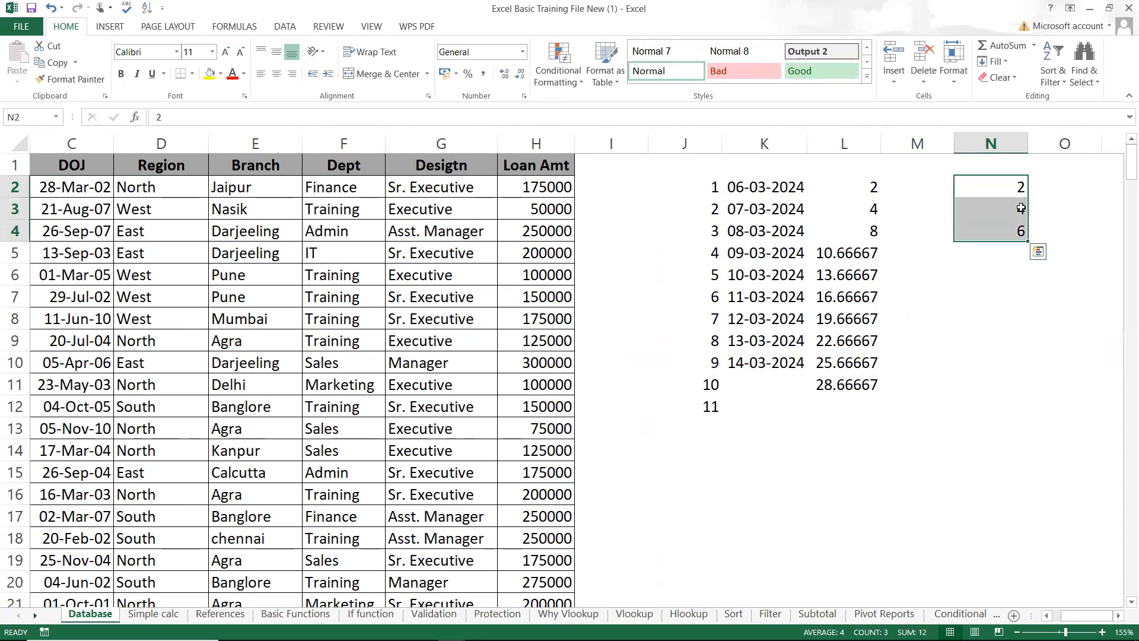
{"action": "left_click_drag", "start_coordinate": [1027, 240], "coordinate": [1009, 343]}
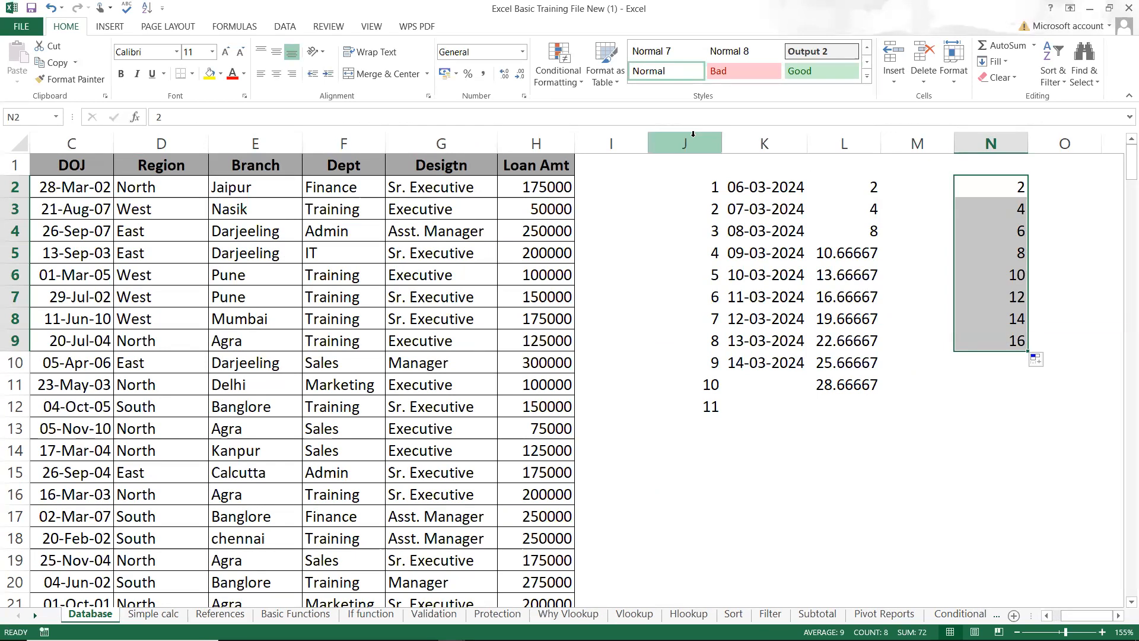
- Select the entire columns J through N and delete them
{"action": "left_click", "coordinate": [982, 132]}
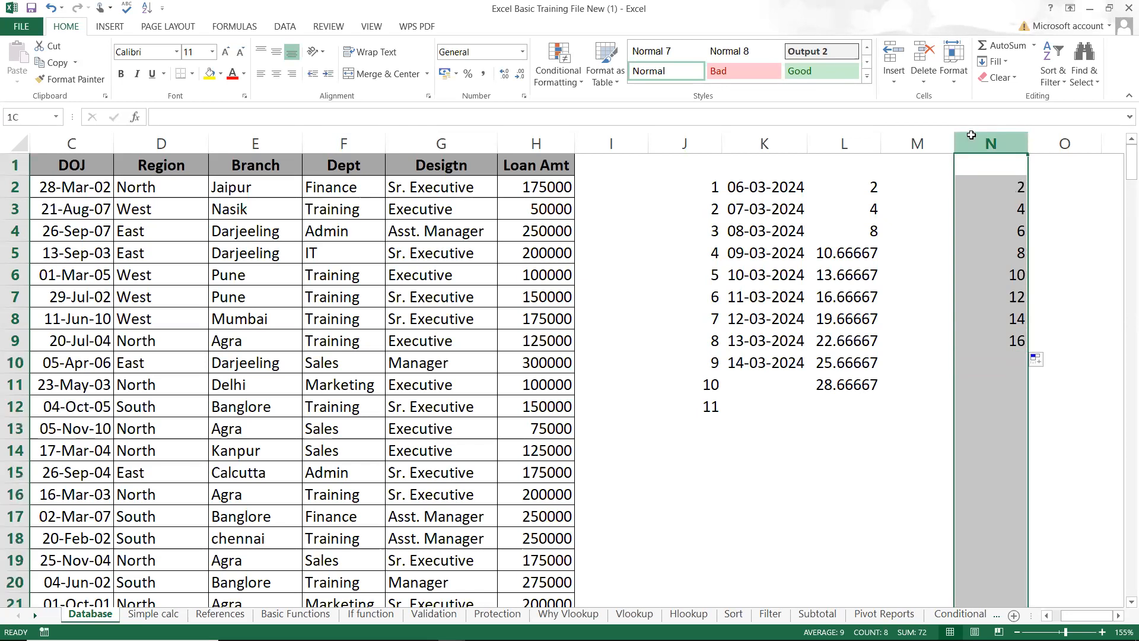
{"action": "left_click", "coordinate": [700, 132], "text": "shift"}
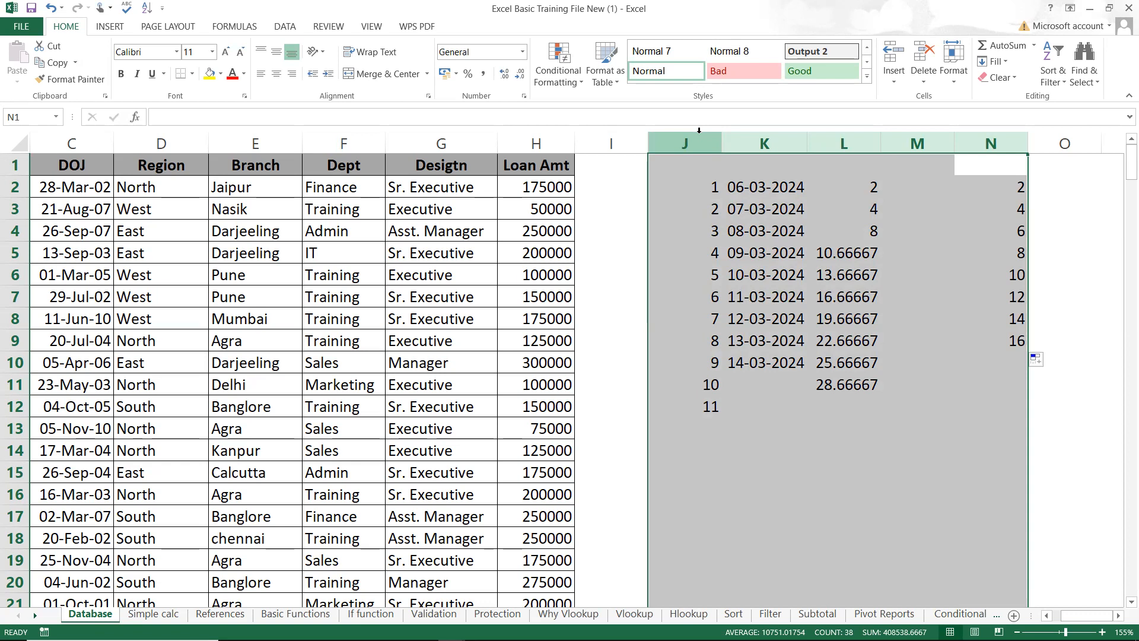
{"action": "key", "text": "ctrl+minus"}
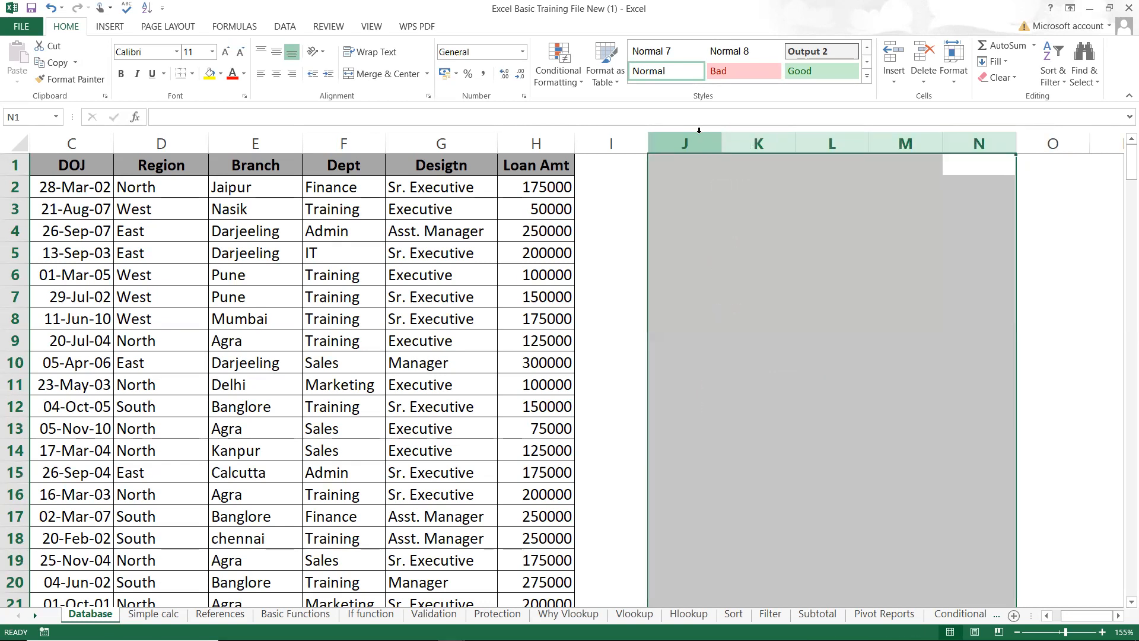
- Go back along row 2 from the Loan Amt cell to the first Empcode cell, A2
{"action": "left_click", "coordinate": [552, 187]}
{"action": "key", "text": "Left"}
{"action": "key", "text": "Left"}
{"action": "key", "text": "Left"}
{"action": "key", "text": "Left"}
{"action": "key", "text": "Left"}
{"action": "key", "text": "Left"}
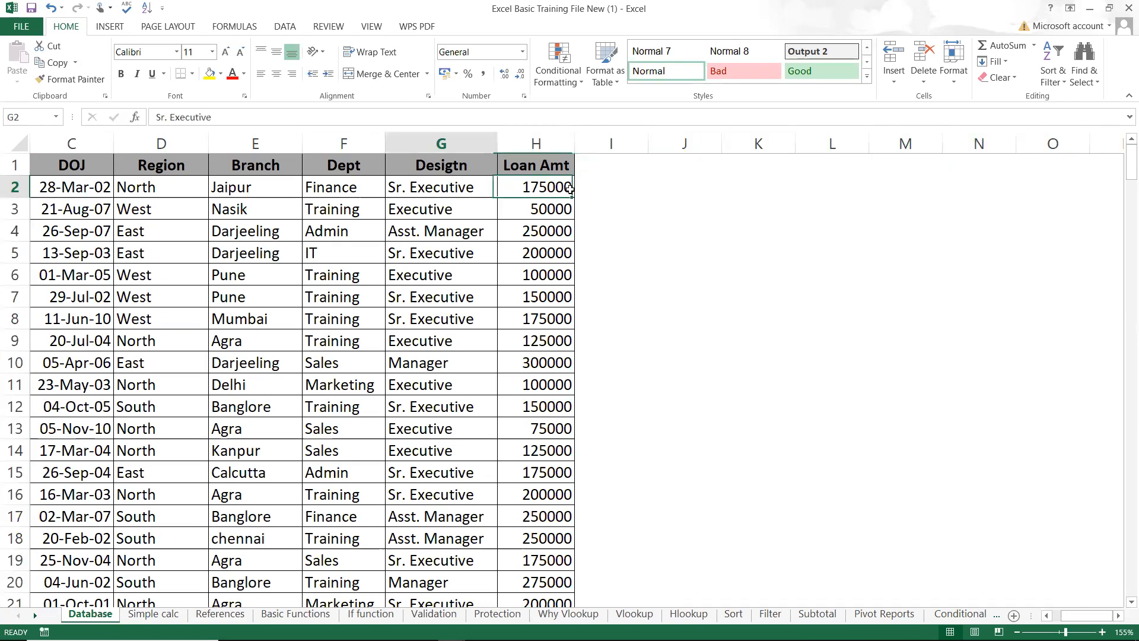
{"action": "key", "text": "Left"}
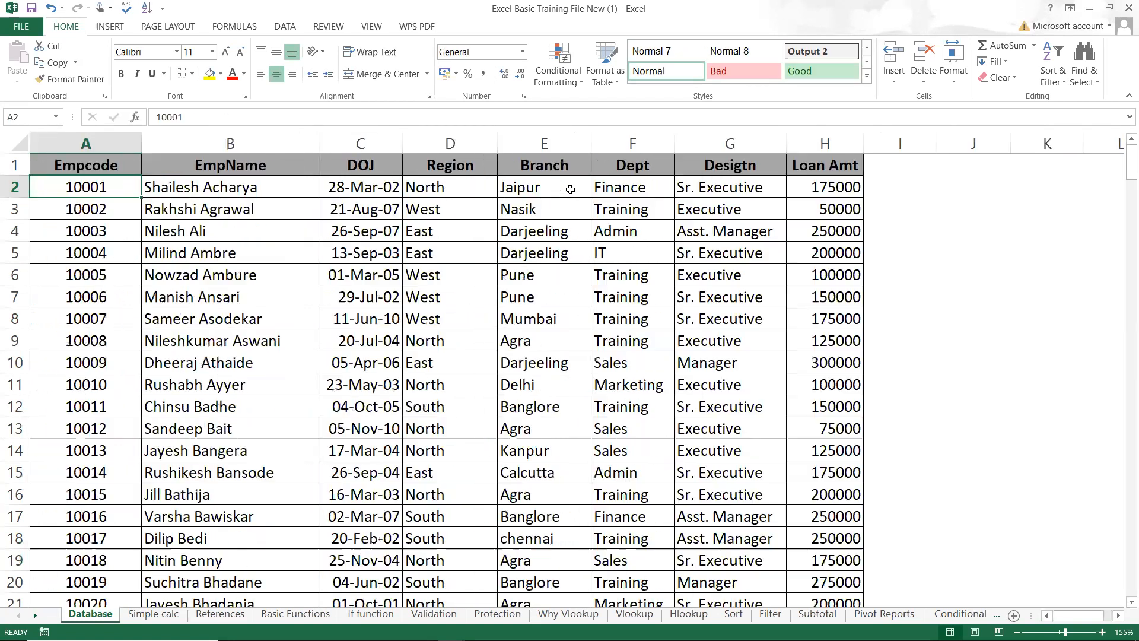
- Enter the text "excel" in cell I2 beside the Loan Amt column and reselect that cell
{"action": "left_click", "coordinate": [888, 191]}
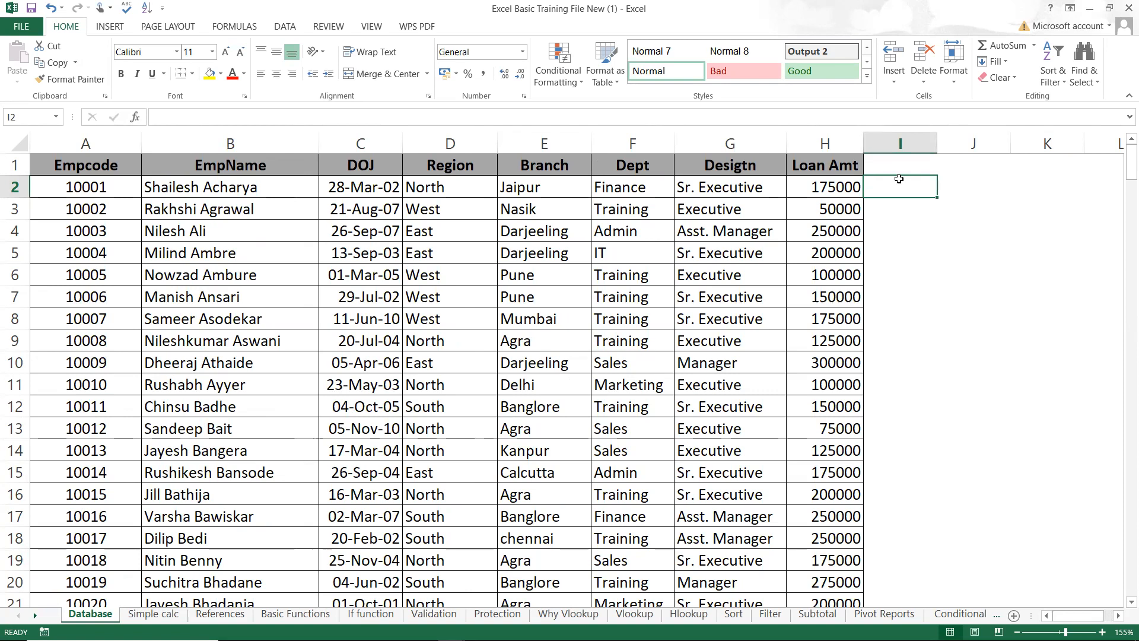
{"action": "type", "text": "excel"}
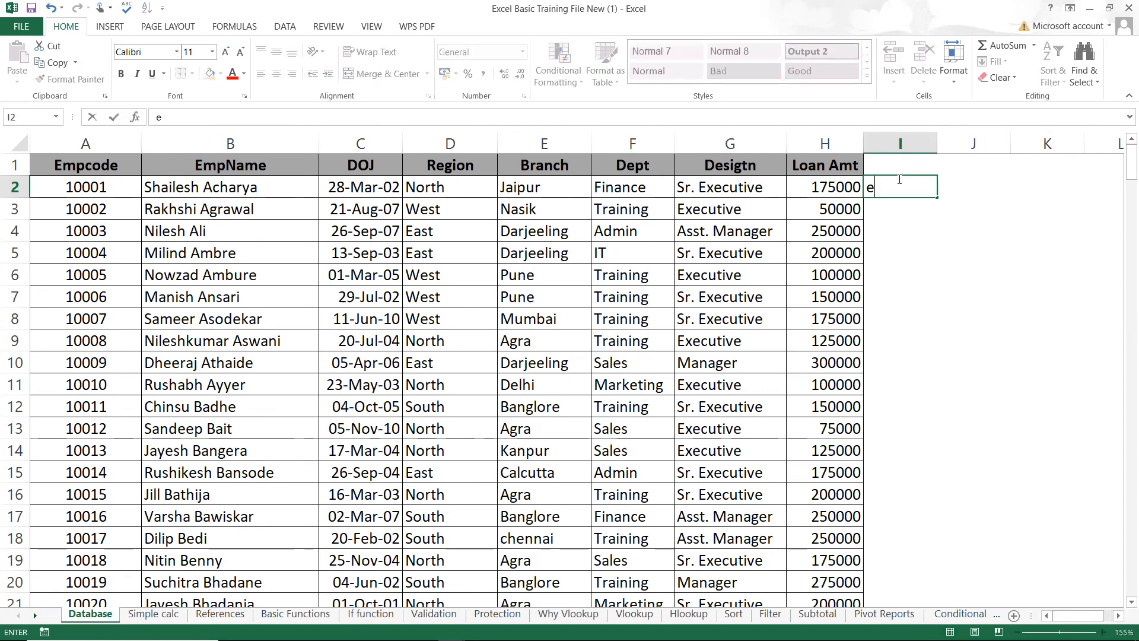
{"action": "key", "text": "BackSpace"}
{"action": "key", "text": "Return"}
{"action": "left_click", "coordinate": [898, 186]}
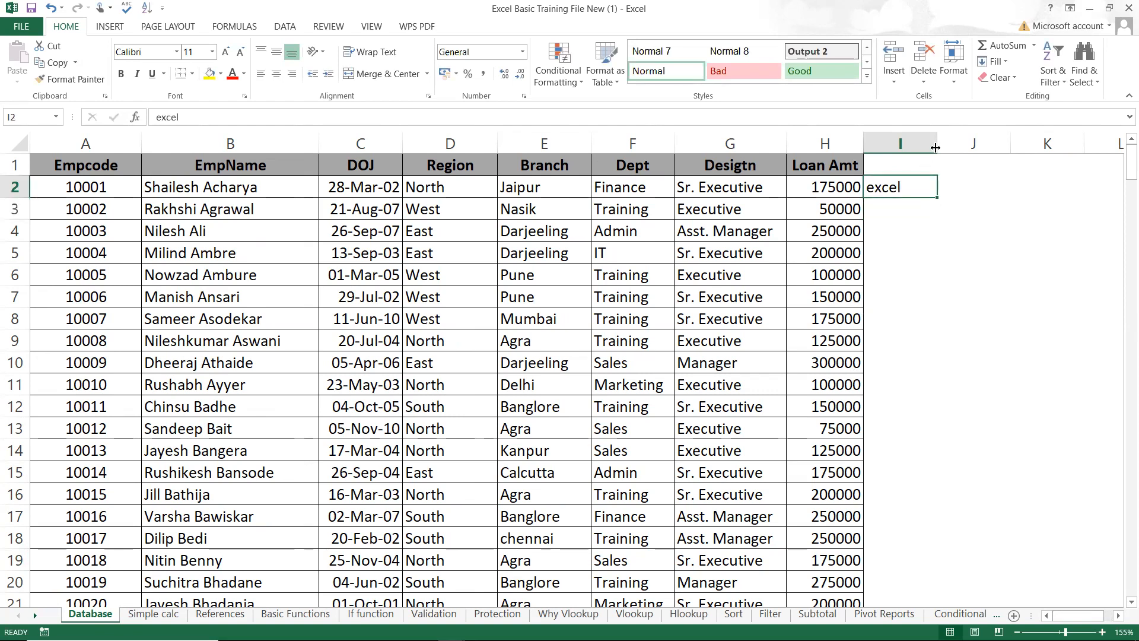
- Copy "excel" from I2 down to cell I10 with the fill handle and undo the fill
{"action": "left_click_drag", "start_coordinate": [936, 197], "coordinate": [936, 227]}
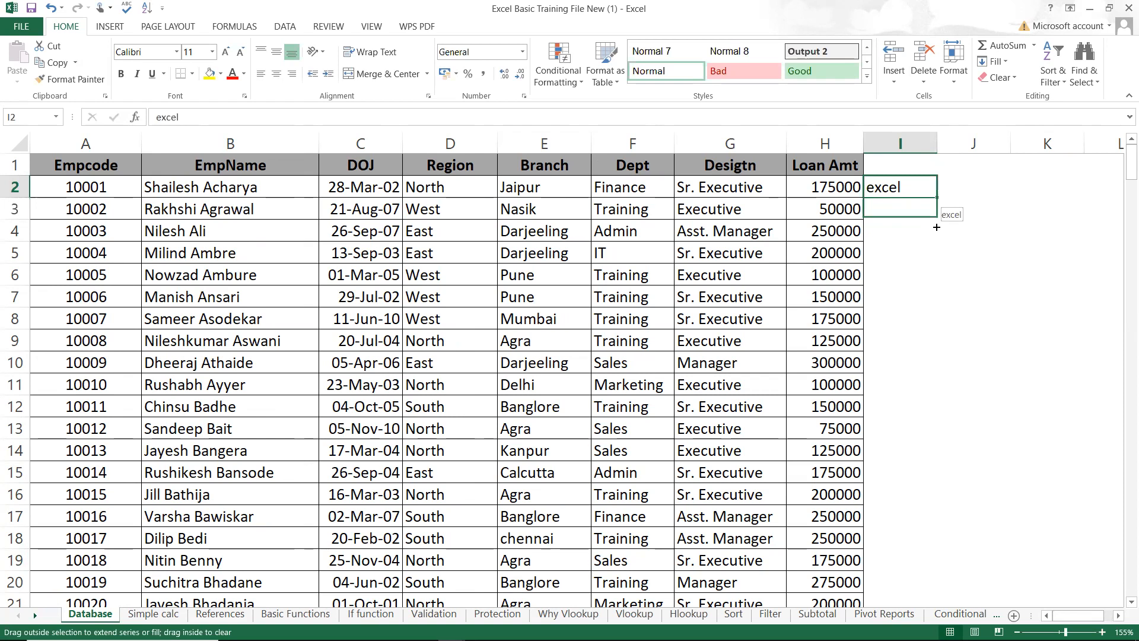
{"action": "left_click_drag", "start_coordinate": [937, 304], "coordinate": [933, 365]}
{"action": "left_click_drag", "start_coordinate": [932, 364], "coordinate": [932, 365]}
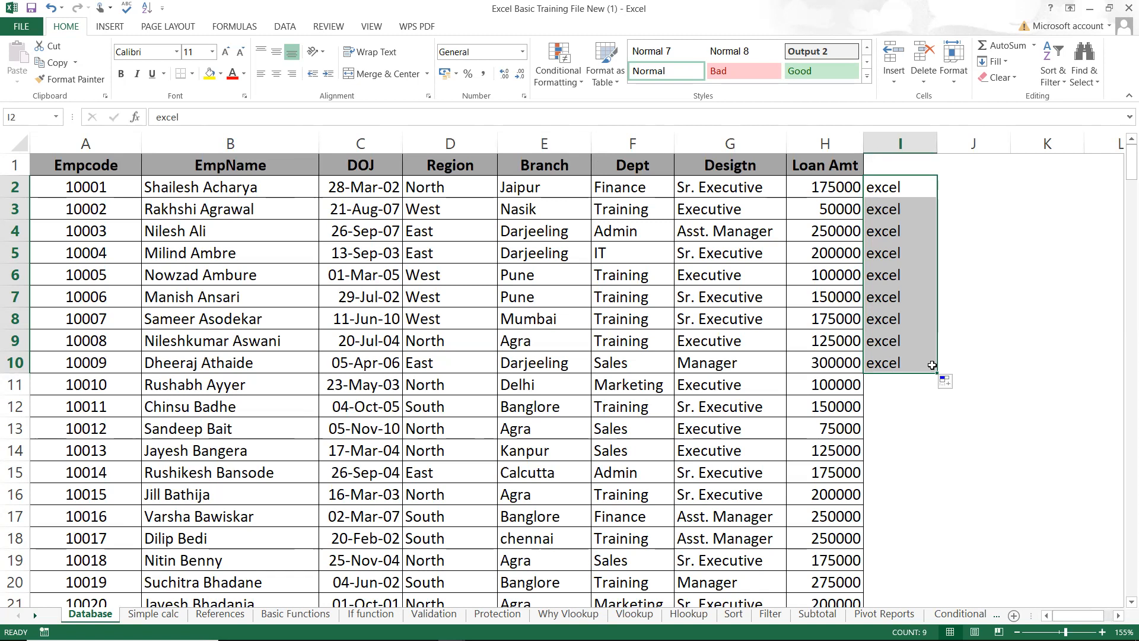
{"action": "key", "text": "ctrl+z"}
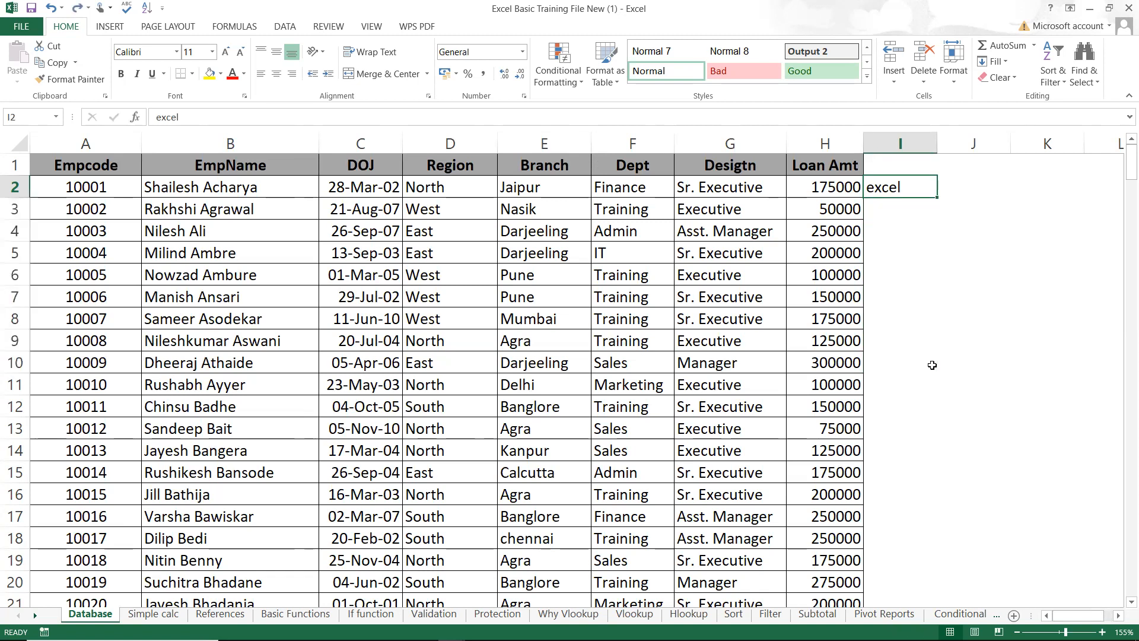
- Auto-fill "excel" from I2 down to the last employee row, 251, and check the fill at the table's end
{"action": "double_click", "coordinate": [936, 200]}
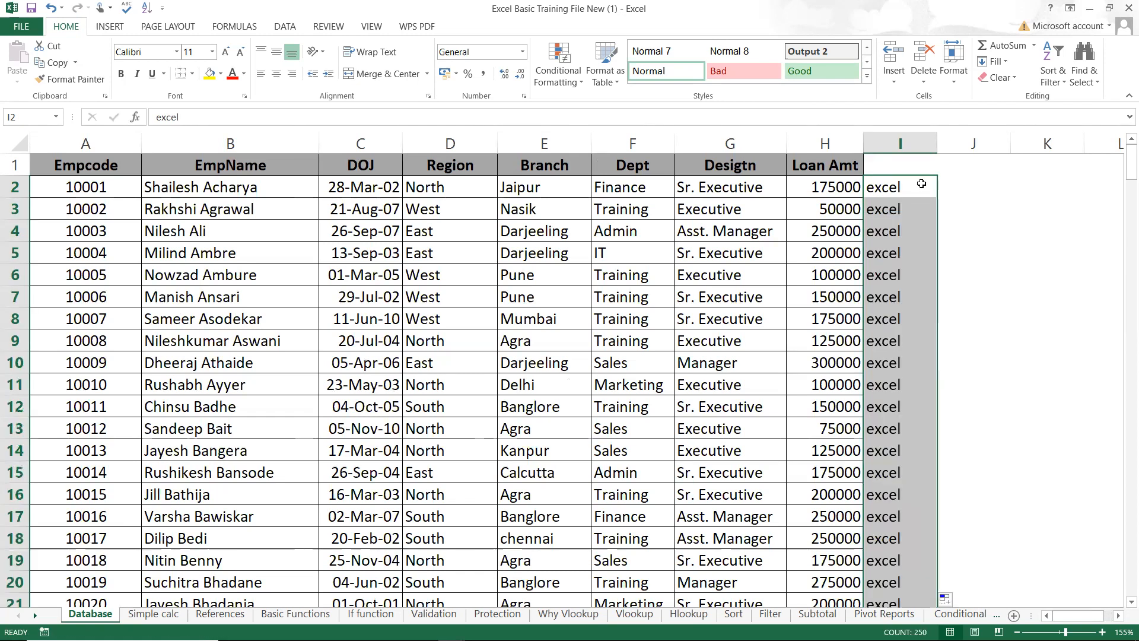
{"action": "left_click", "coordinate": [846, 398]}
{"action": "key", "text": "ctrl+Down"}
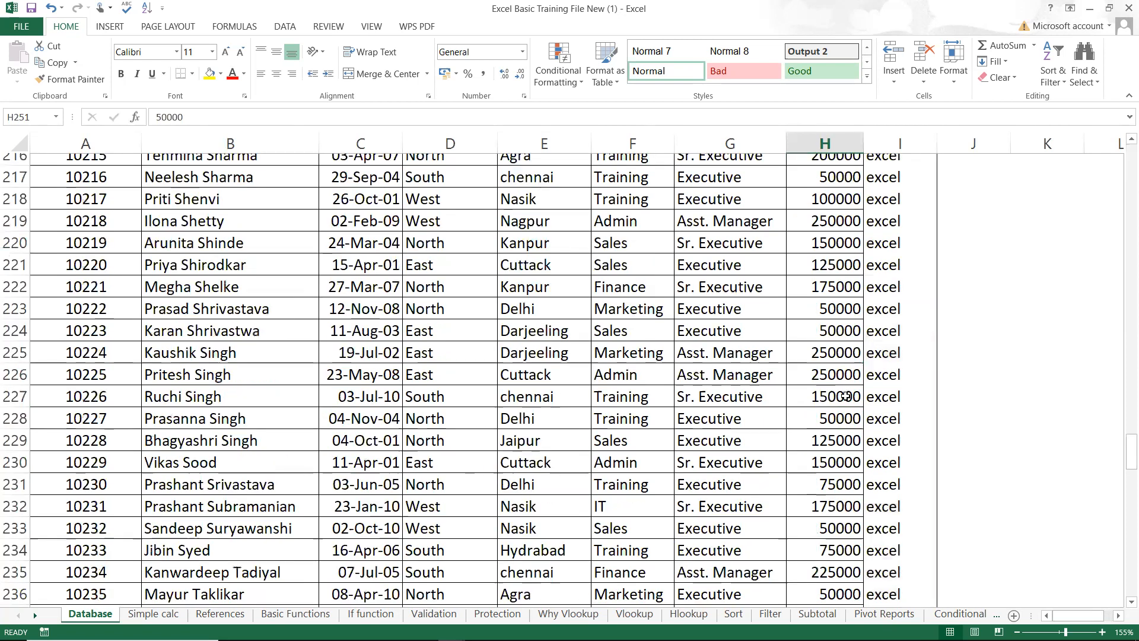
{"action": "key", "text": "Down"}
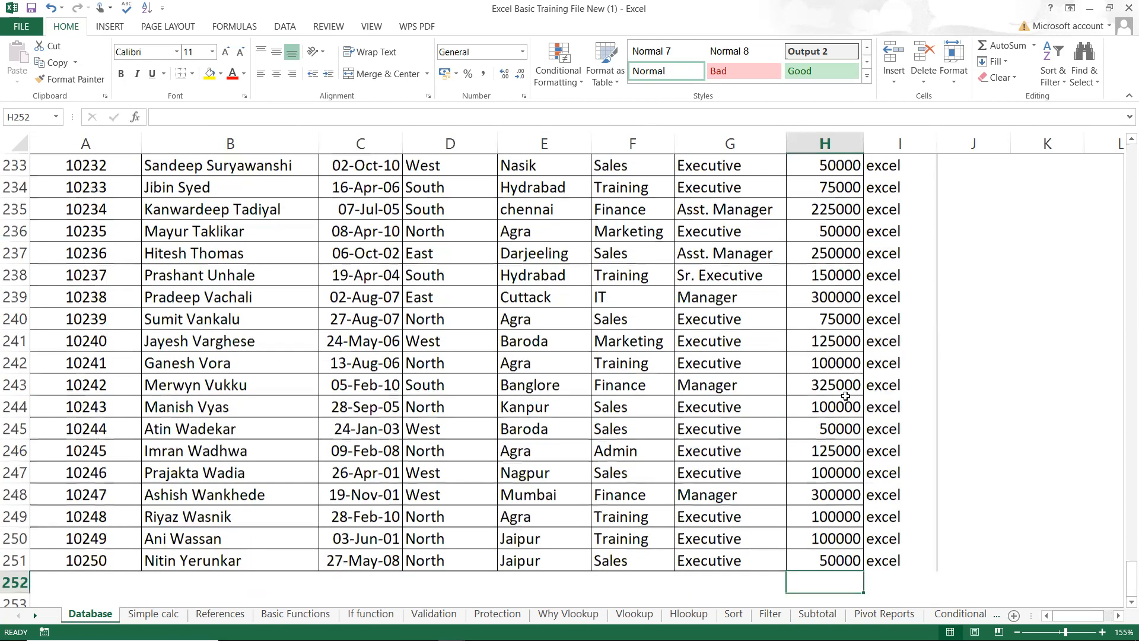
{"action": "key", "text": "Up"}
{"action": "key", "text": "ctrl+Up"}
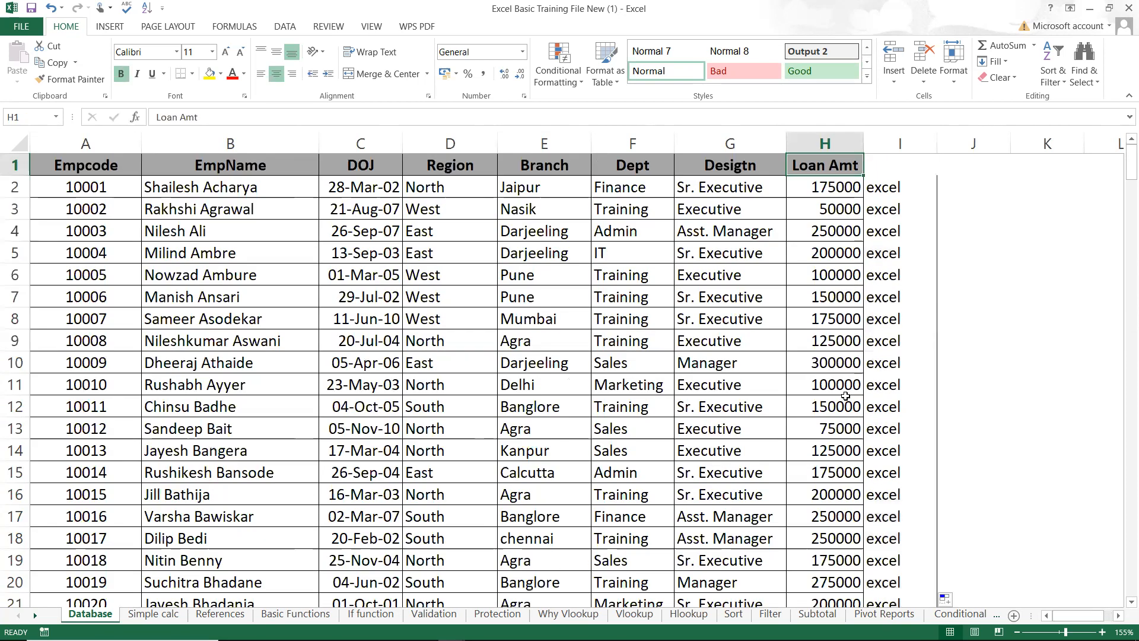
- Clear the Loan Amt value in cell H9
{"action": "key", "text": "Down"}
{"action": "key", "text": "Down"}
{"action": "key", "text": "Down"}
{"action": "key", "text": "Down"}
{"action": "key", "text": "Down"}
{"action": "key", "text": "Down"}
{"action": "key", "text": "Down"}
{"action": "key", "text": "Down"}
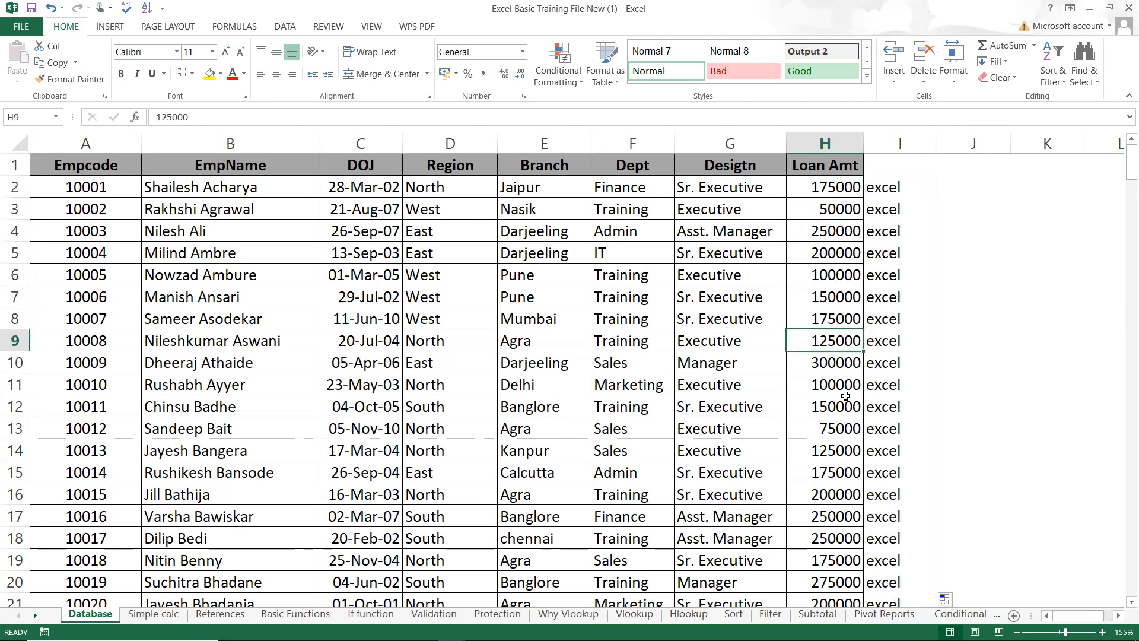
{"action": "key", "text": "Delete"}
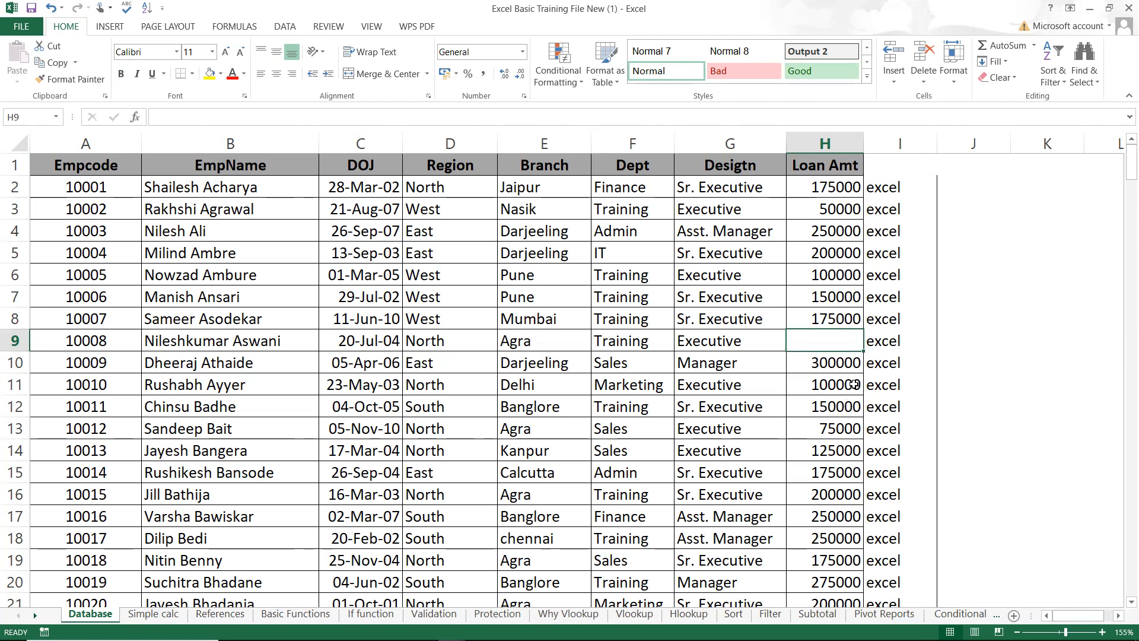
- Select I2:I8 and the neighbouring range G4:H8 to examine the data above the blank cell H9
{"action": "left_click_drag", "start_coordinate": [894, 186], "coordinate": [896, 319]}
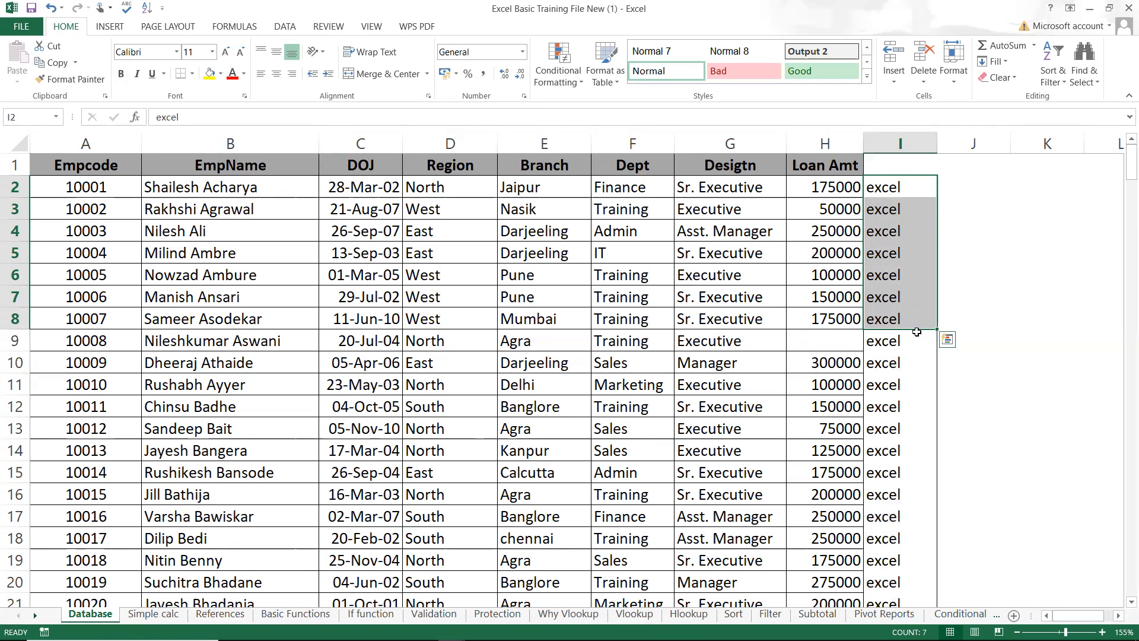
{"action": "left_click", "coordinate": [819, 319]}
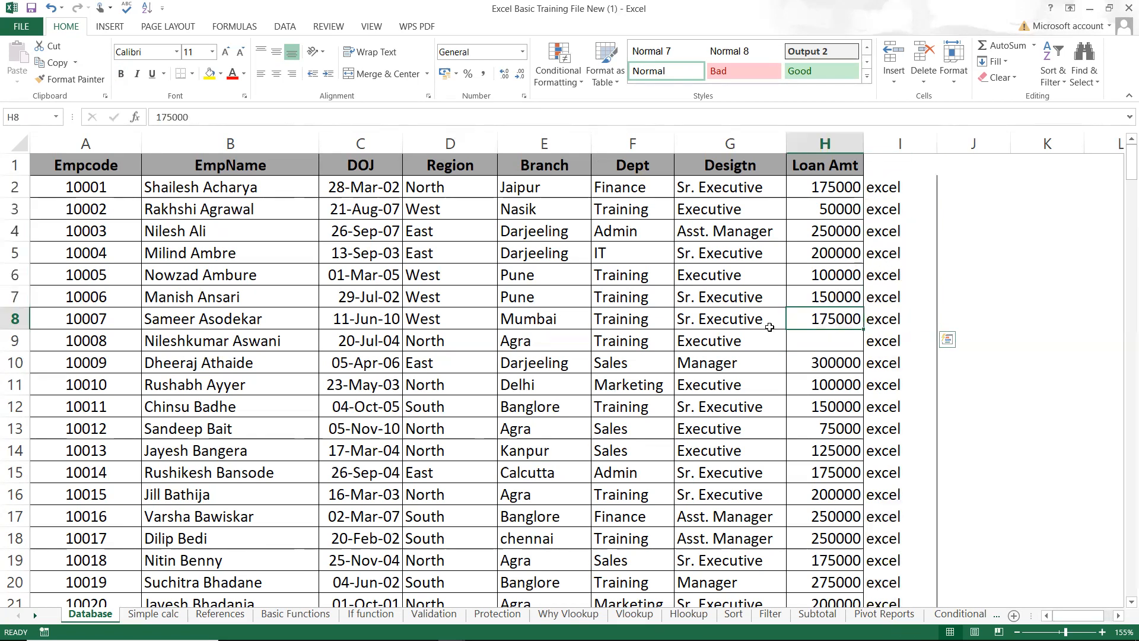
{"action": "key", "text": "shift+Left"}
{"action": "key", "text": "shift+Up"}
{"action": "key", "text": "shift+Up"}
{"action": "key", "text": "shift+Up"}
{"action": "key", "text": "shift+Up"}
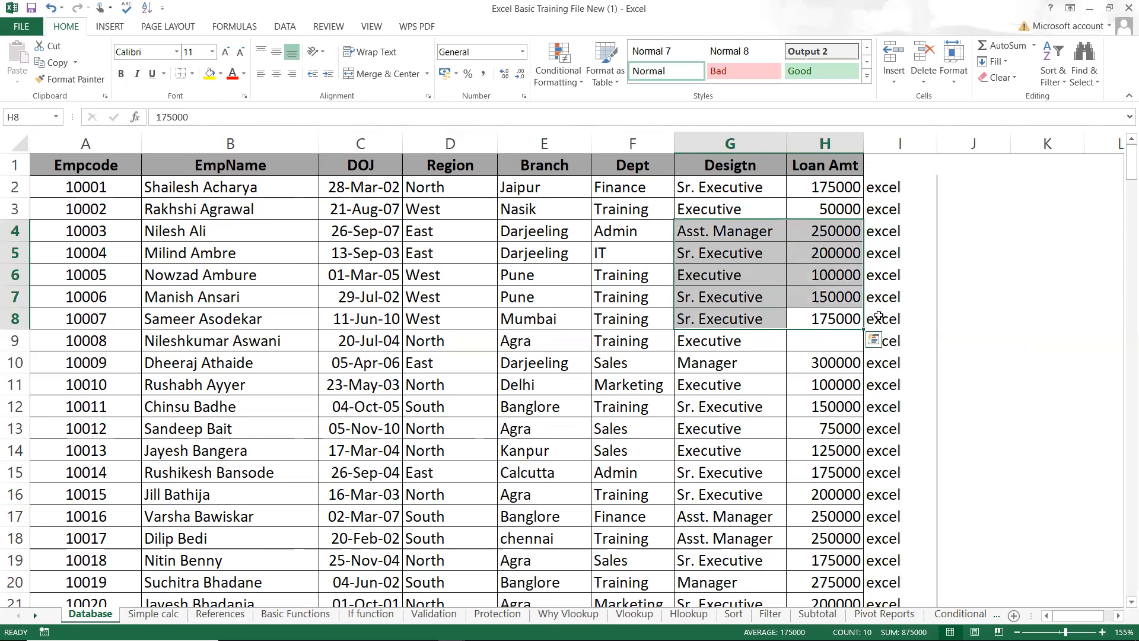
- Undo the clearing of Loan Amt cell H9 and clear the "excel" entries from column I
{"action": "left_click", "coordinate": [840, 303]}
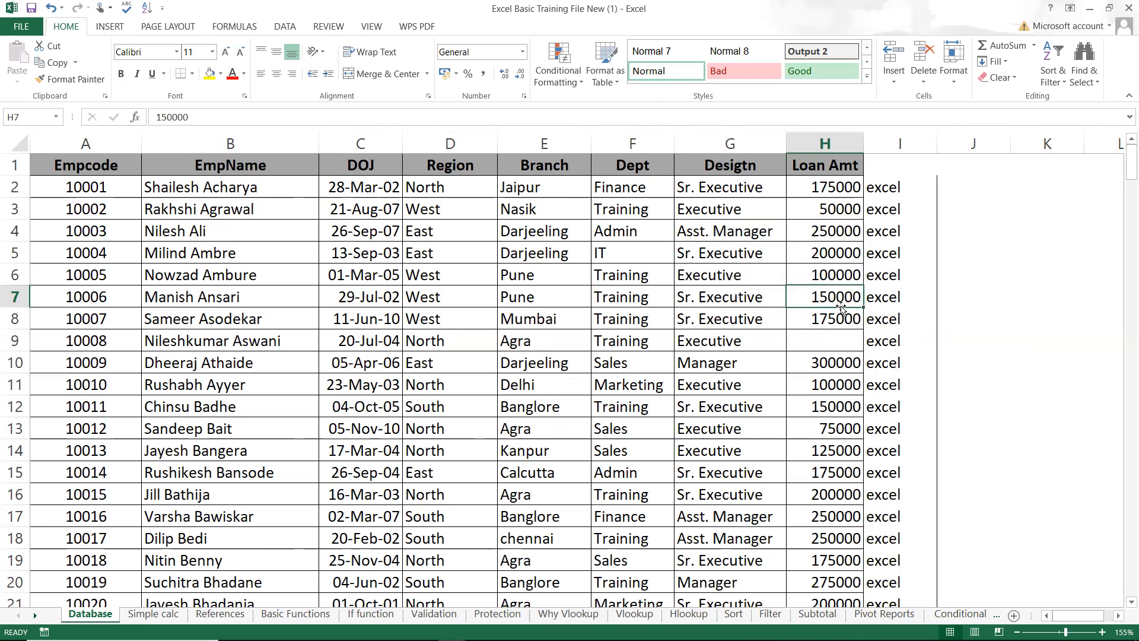
{"action": "left_click", "coordinate": [824, 143]}
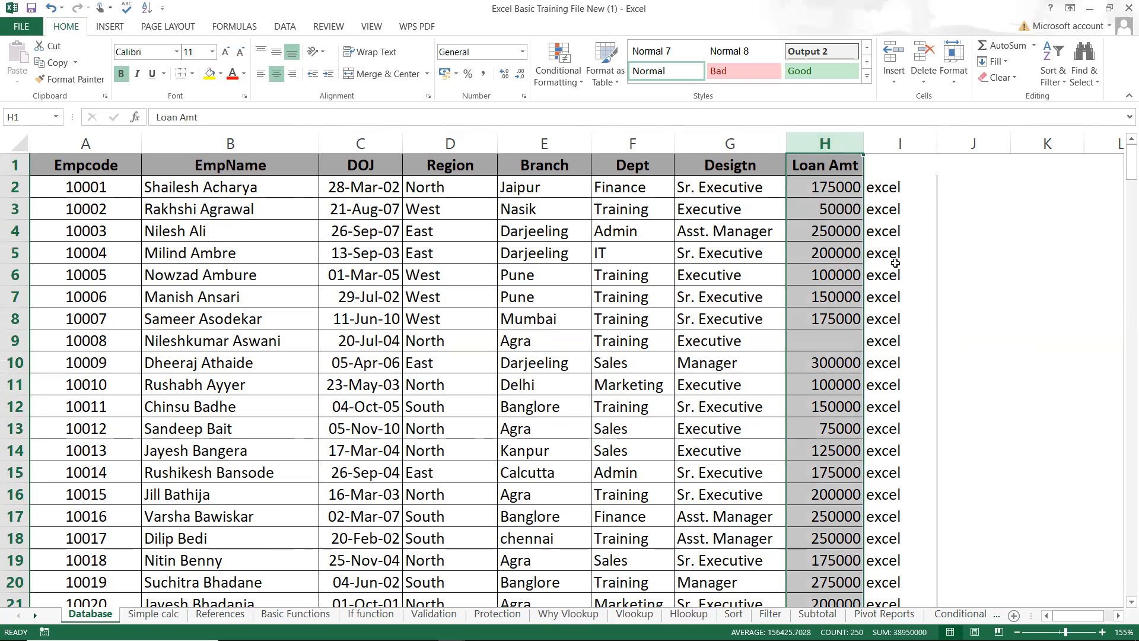
{"action": "left_click", "coordinate": [883, 180]}
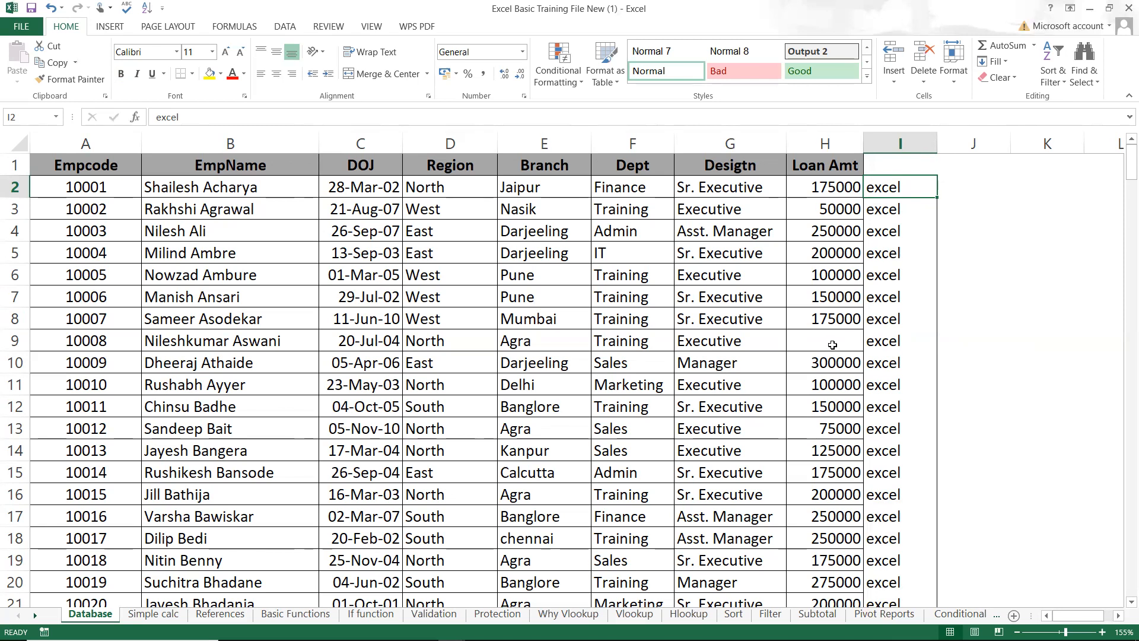
{"action": "key", "text": "ctrl+z"}
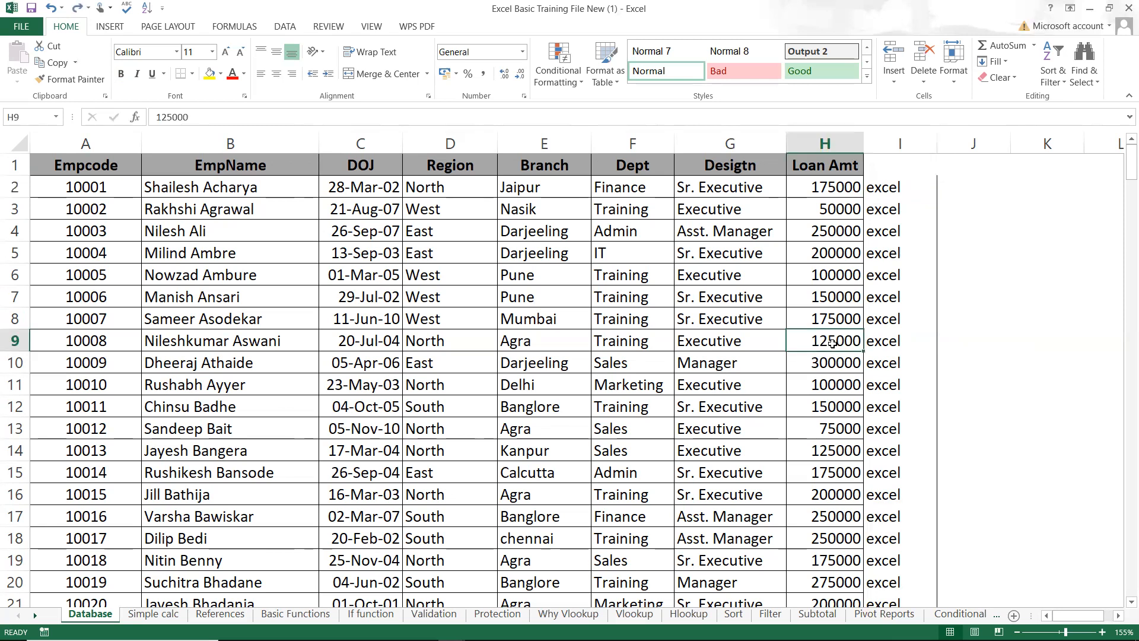
{"action": "left_click", "coordinate": [912, 130]}
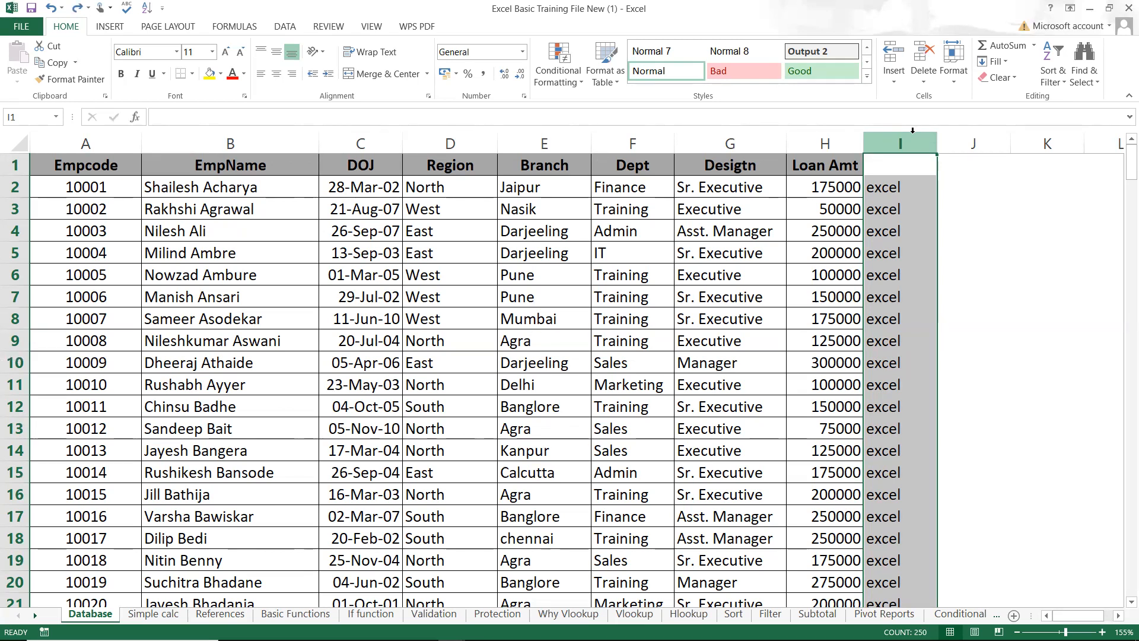
{"action": "key", "text": "Delete"}
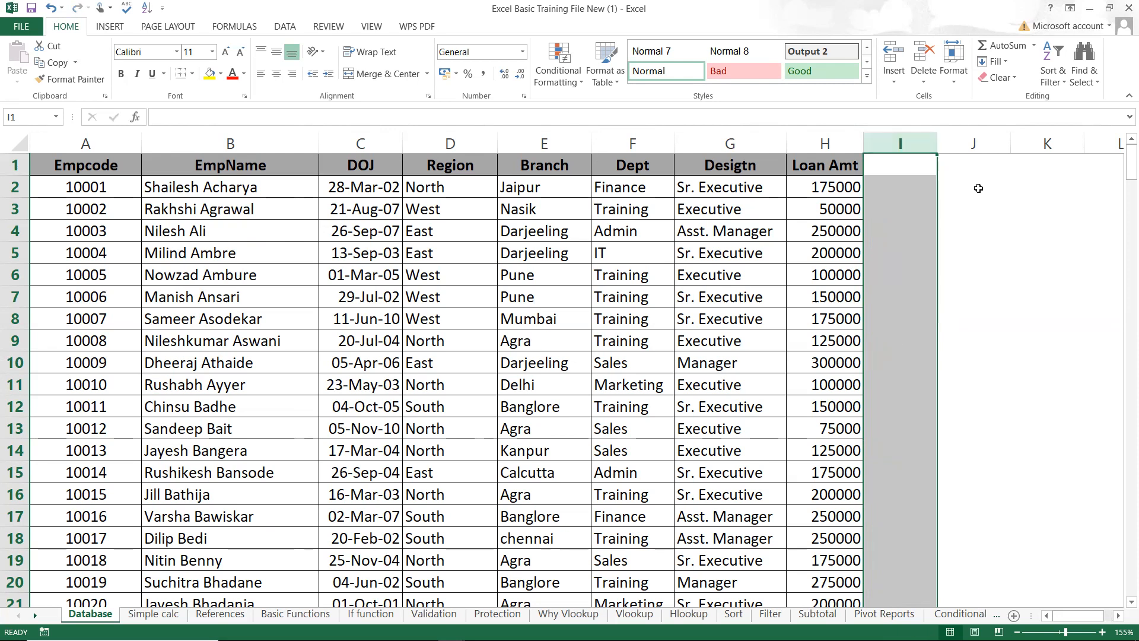
- Enter the header "SrNo" in J1 and a centred 1 in J2
{"action": "left_click", "coordinate": [978, 188]}
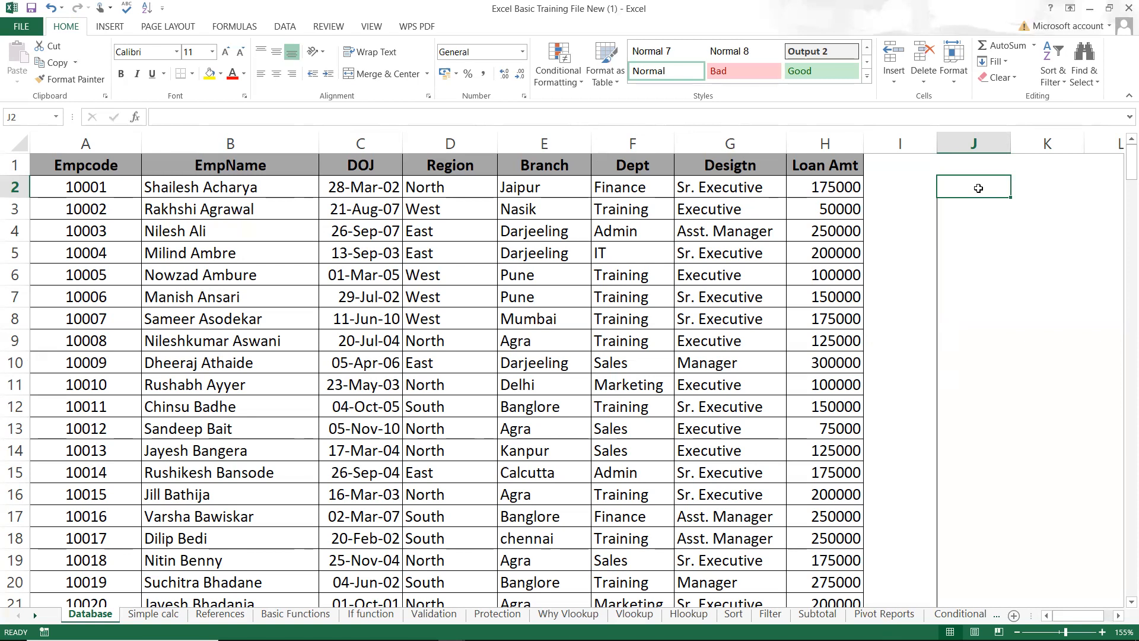
{"action": "key", "text": "Up"}
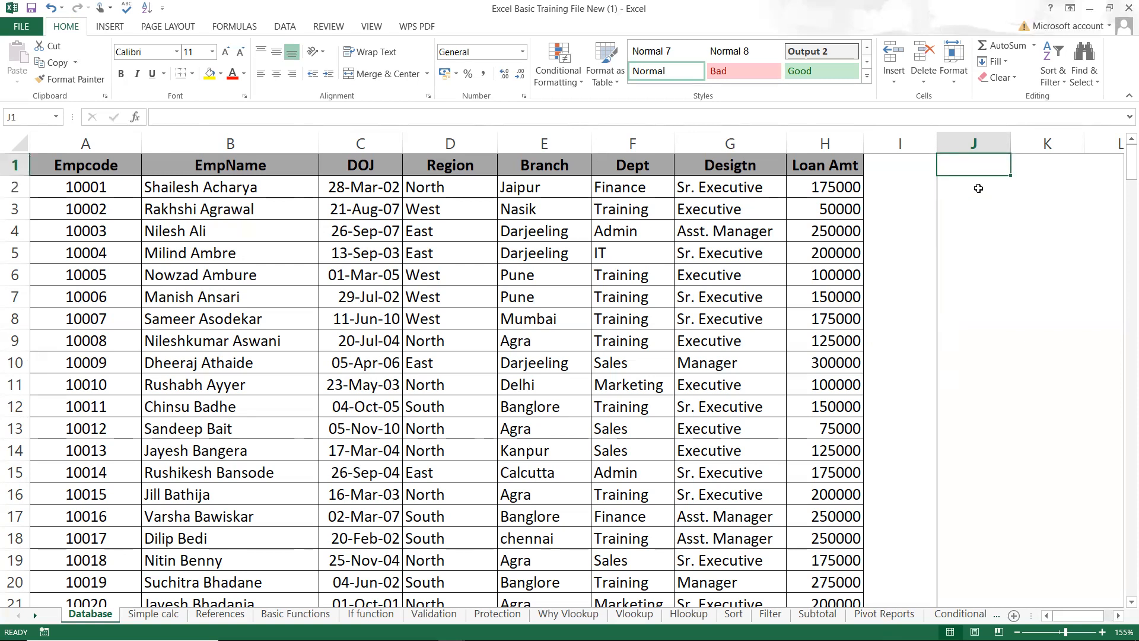
{"action": "type", "text": "SrNo"}
{"action": "key", "text": "Return"}
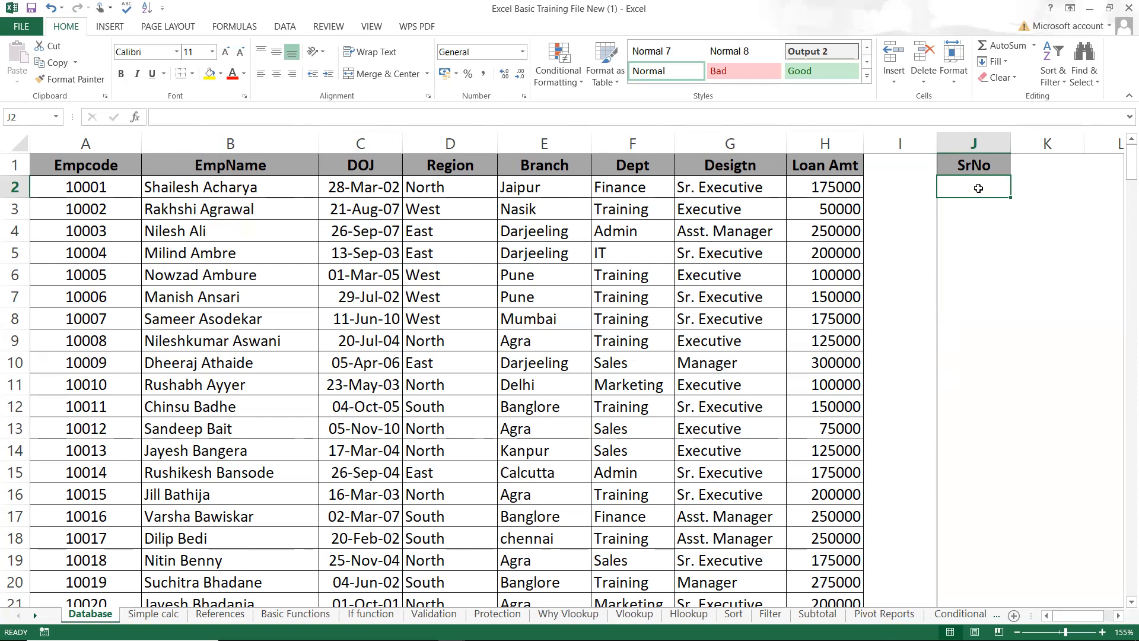
{"action": "type", "text": "1"}
{"action": "key", "text": "Return"}
{"action": "left_click", "coordinate": [978, 188]}
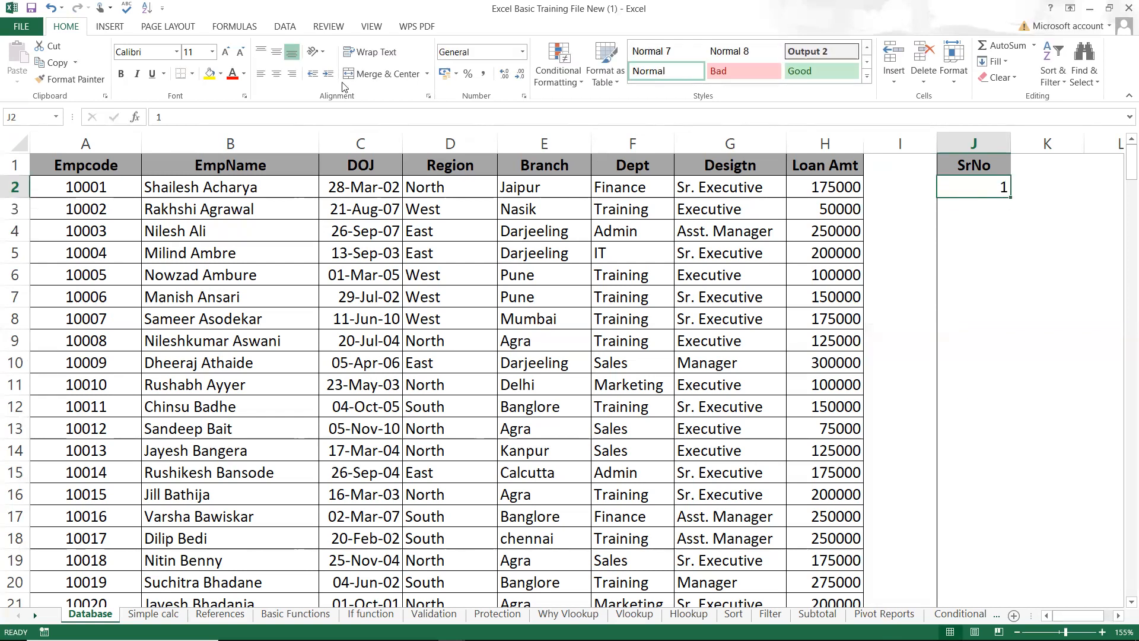
{"action": "left_click", "coordinate": [277, 74]}
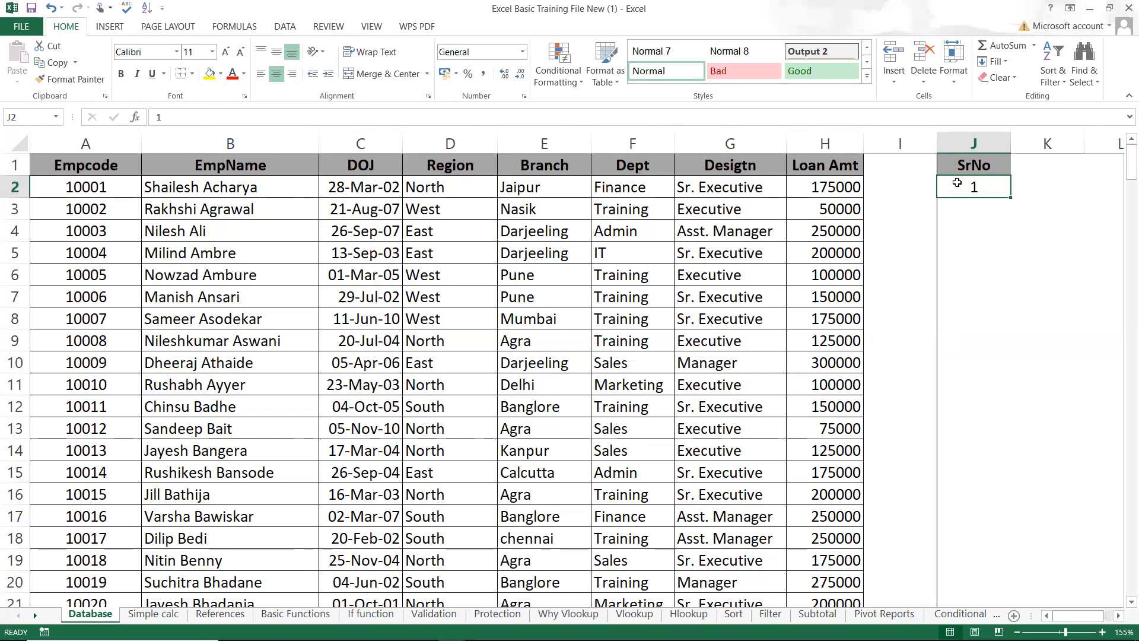
- Fill a linear series down the column from J2 with step value 1 and stop value 20
{"action": "key", "text": "Down"}
{"action": "key", "text": "Down"}
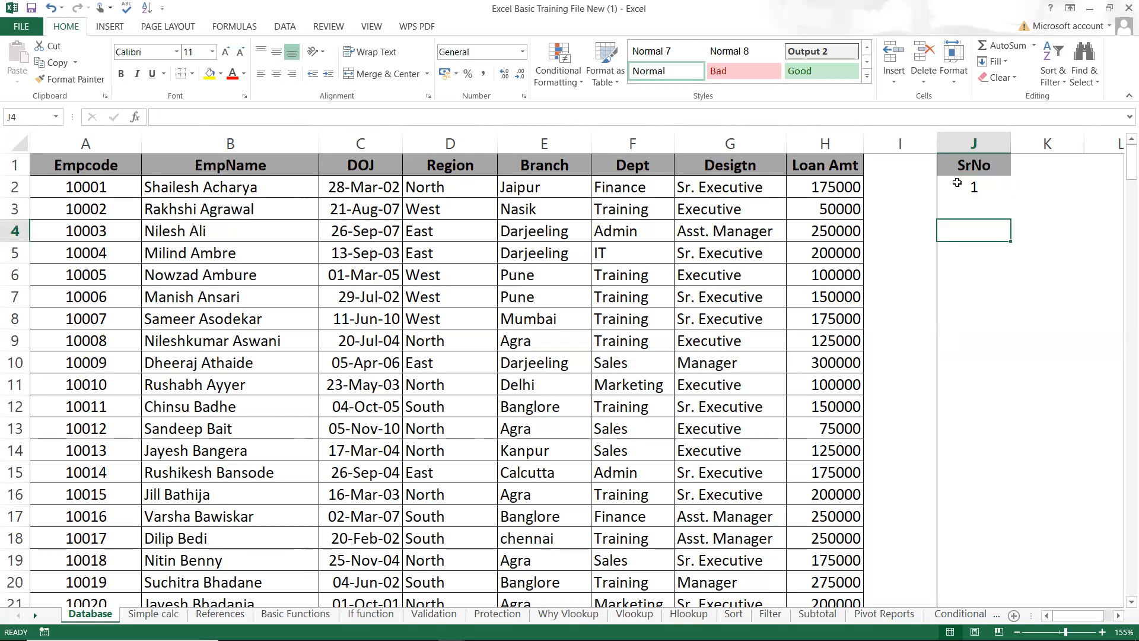
{"action": "key", "text": "Up"}
{"action": "key", "text": "Up"}
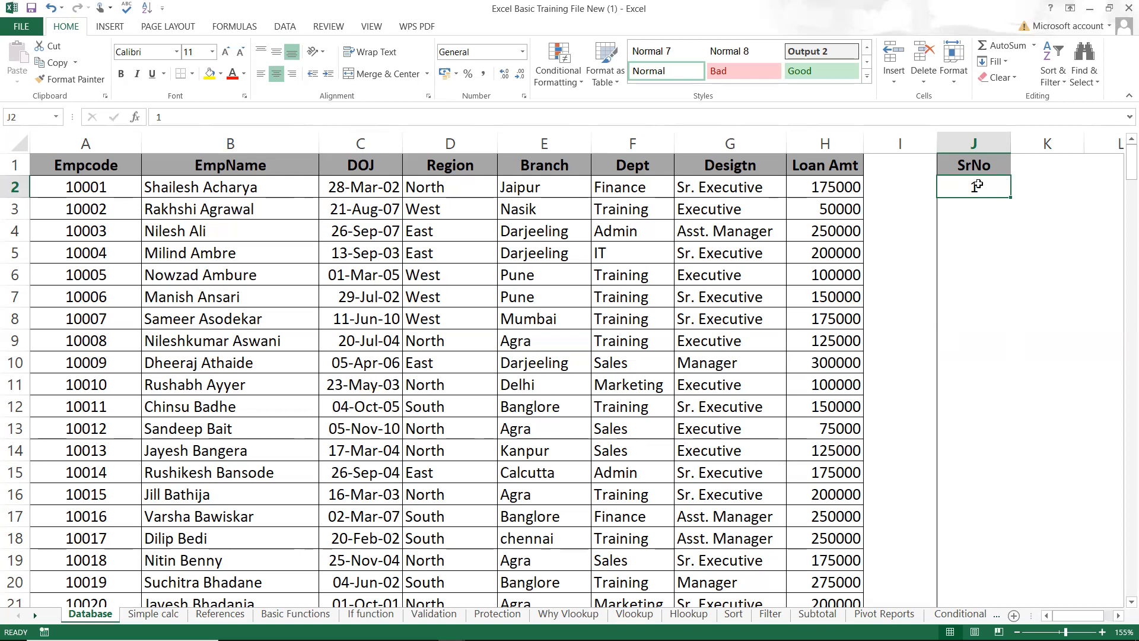
{"action": "left_click", "coordinate": [998, 63]}
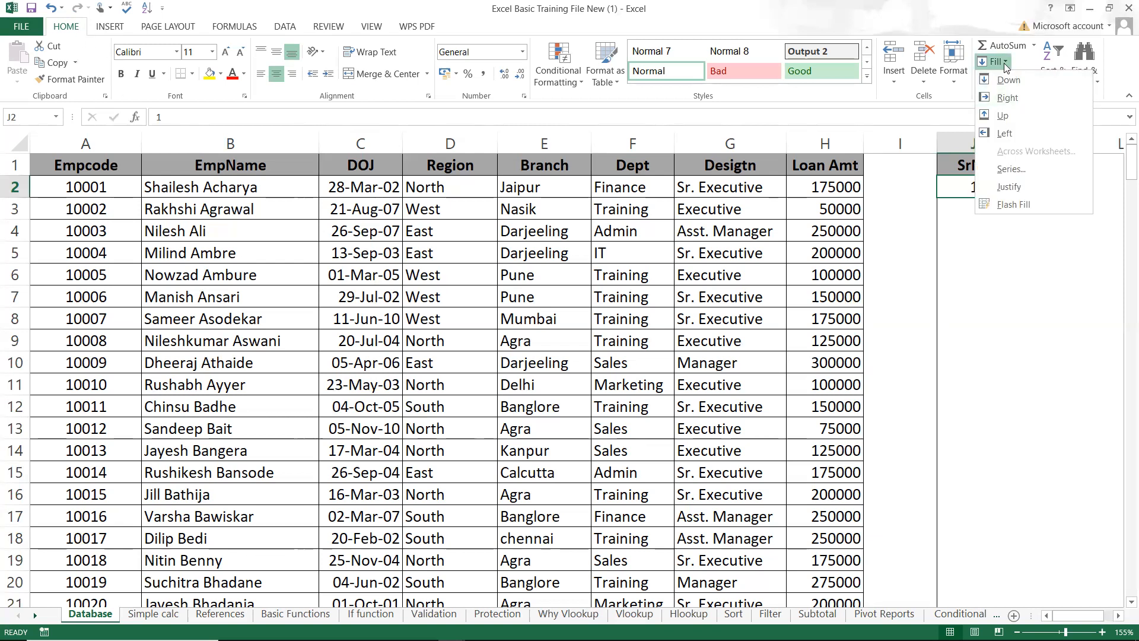
{"action": "left_click", "coordinate": [1006, 160]}
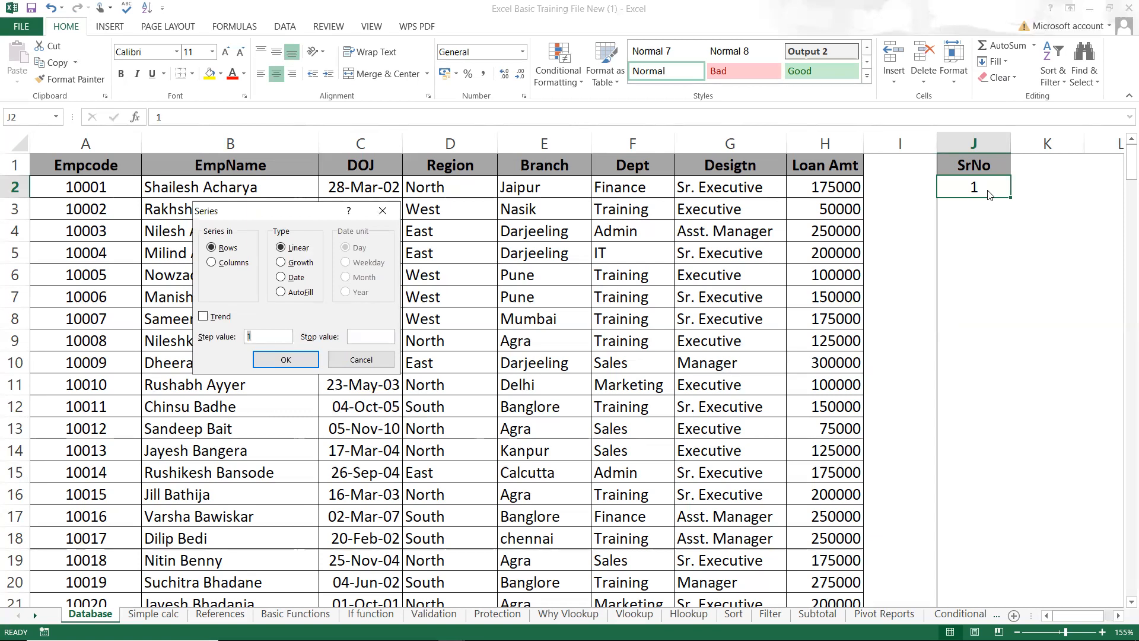
{"action": "left_click", "coordinate": [354, 338]}
{"action": "type", "text": "20"}
{"action": "left_click", "coordinate": [239, 267]}
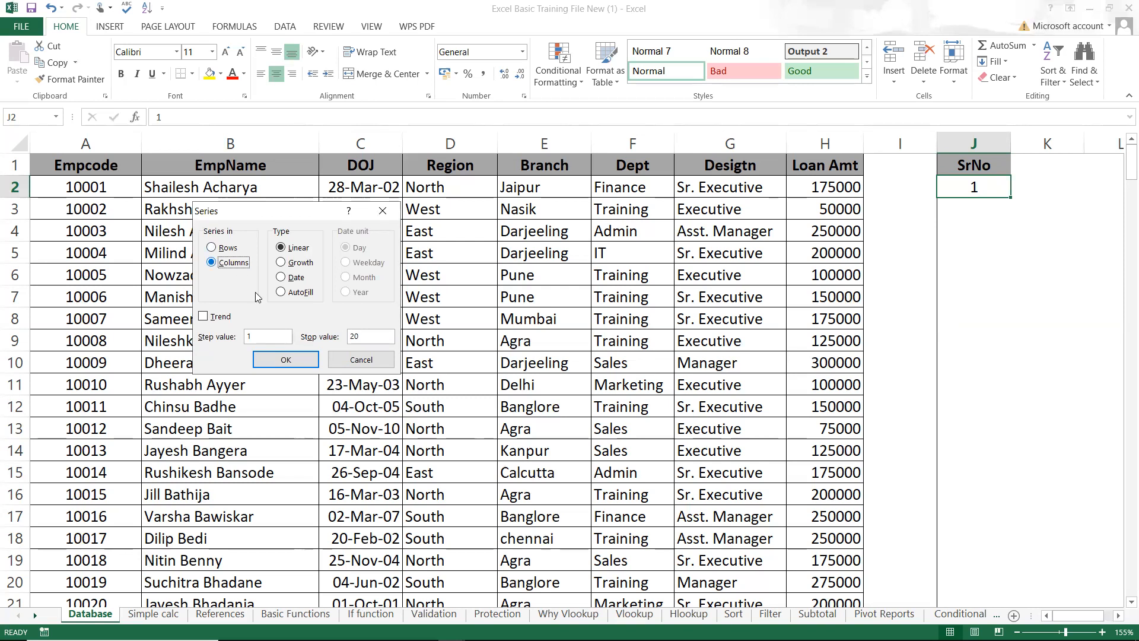
{"action": "left_click", "coordinate": [285, 361]}
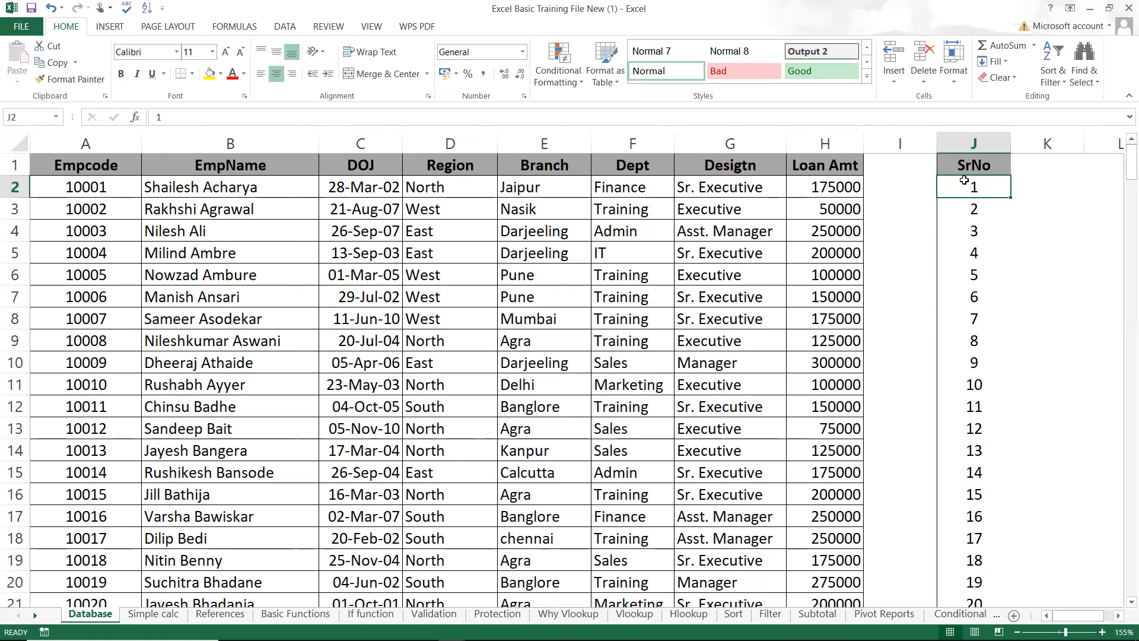
- Examine the serial numbers down column J past the end of the series and view the available Fill options
{"action": "key", "text": "Down"}
{"action": "key", "text": "Down"}
{"action": "key", "text": "Down"}
{"action": "key", "text": "Down"}
{"action": "key", "text": "Down"}
{"action": "key", "text": "Down"}
{"action": "key", "text": "Down"}
{"action": "key", "text": "Down"}
{"action": "key", "text": "Down"}
{"action": "key", "text": "Down"}
{"action": "key", "text": "Down"}
{"action": "key", "text": "Down"}
{"action": "key", "text": "Down"}
{"action": "key", "text": "Down"}
{"action": "key", "text": "Down"}
{"action": "key", "text": "Down"}
{"action": "key", "text": "Down"}
{"action": "key", "text": "Down"}
{"action": "key", "text": "Down"}
{"action": "key", "text": "Down"}
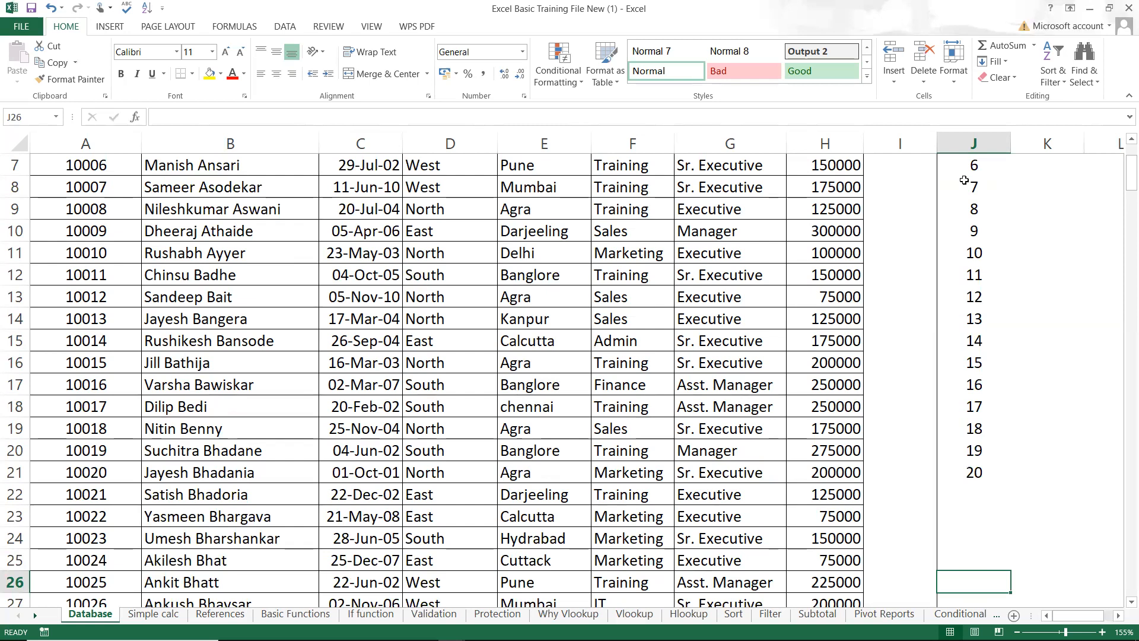
{"action": "left_click", "coordinate": [1005, 62]}
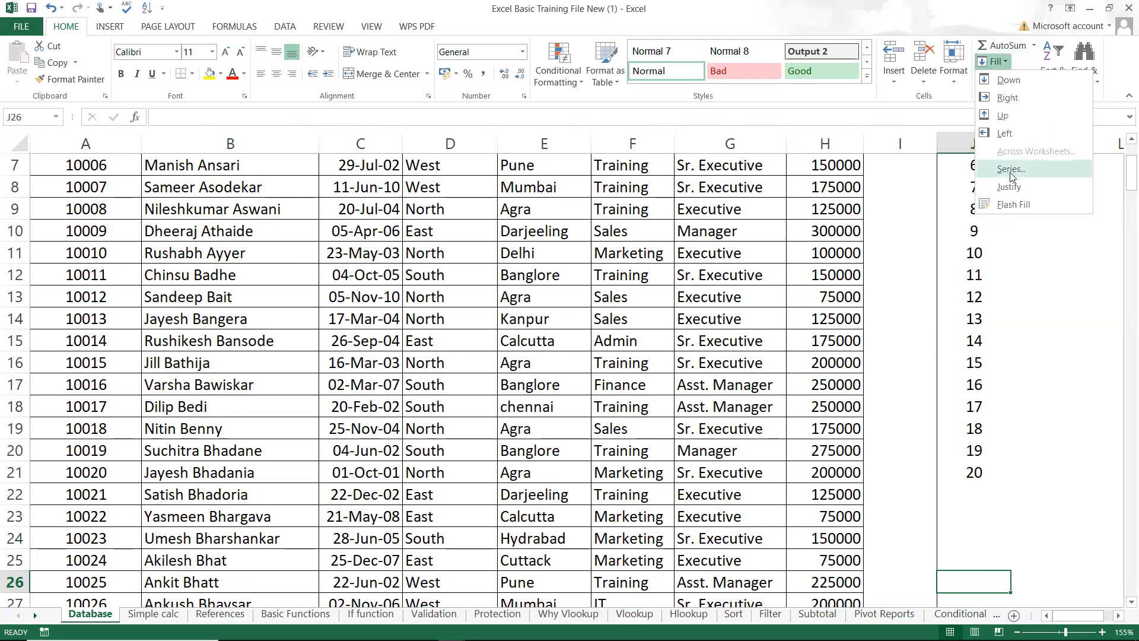
{"action": "left_click", "coordinate": [966, 351]}
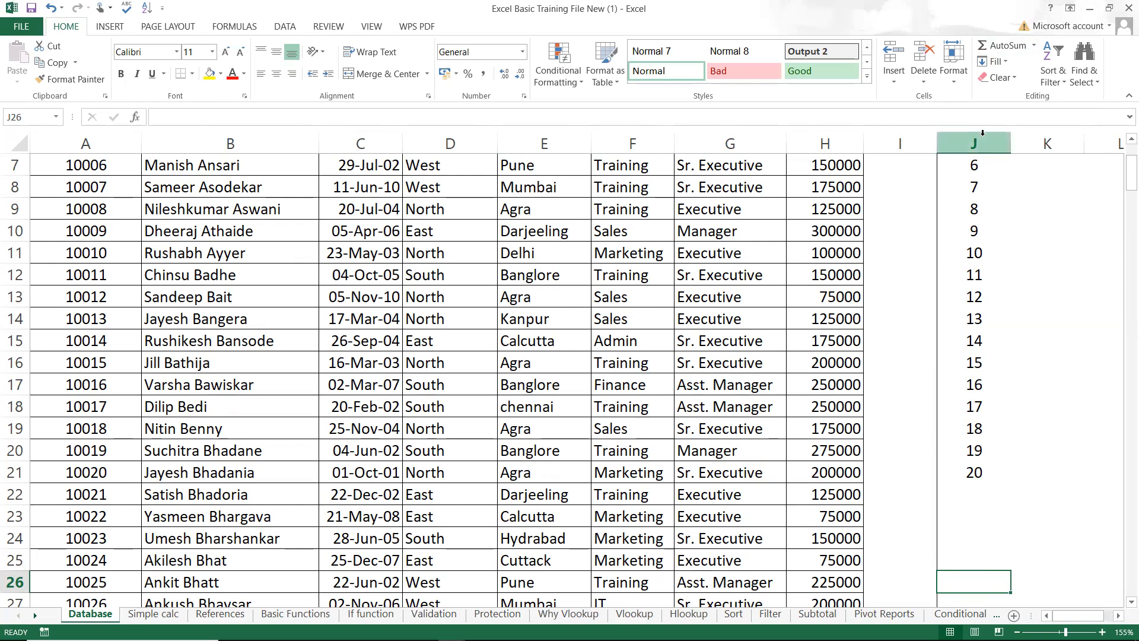
- Clear the contents of the whole SrNo column J and return to cell A1
{"action": "left_click", "coordinate": [983, 135]}
{"action": "key", "text": "Delete"}
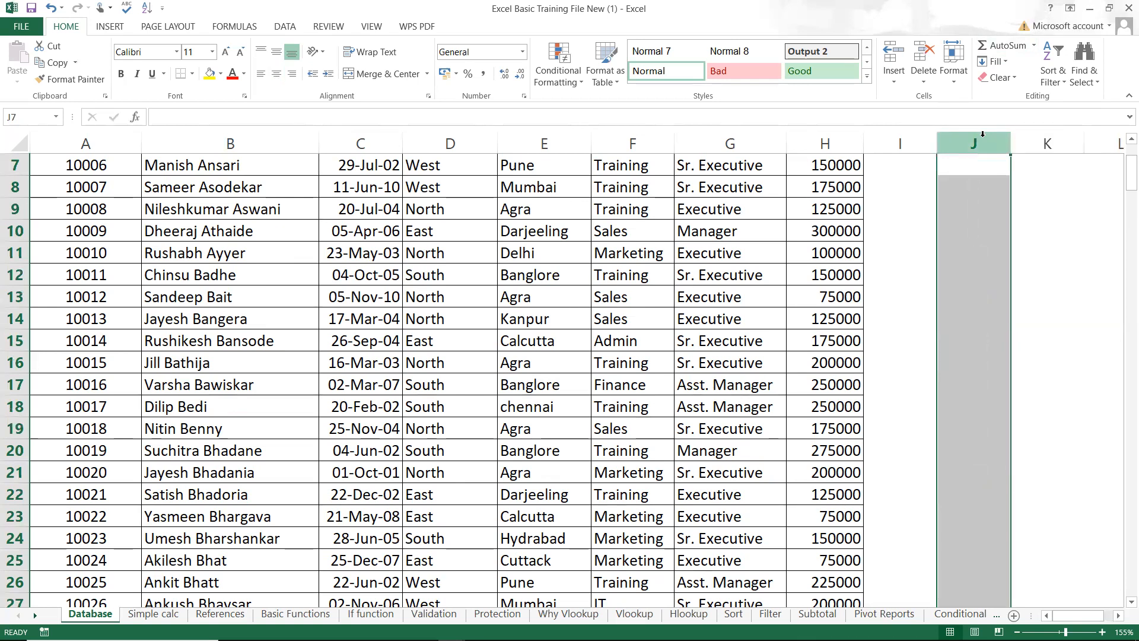
{"action": "key", "text": "Left"}
{"action": "key", "text": "Left"}
{"action": "key", "text": "Left"}
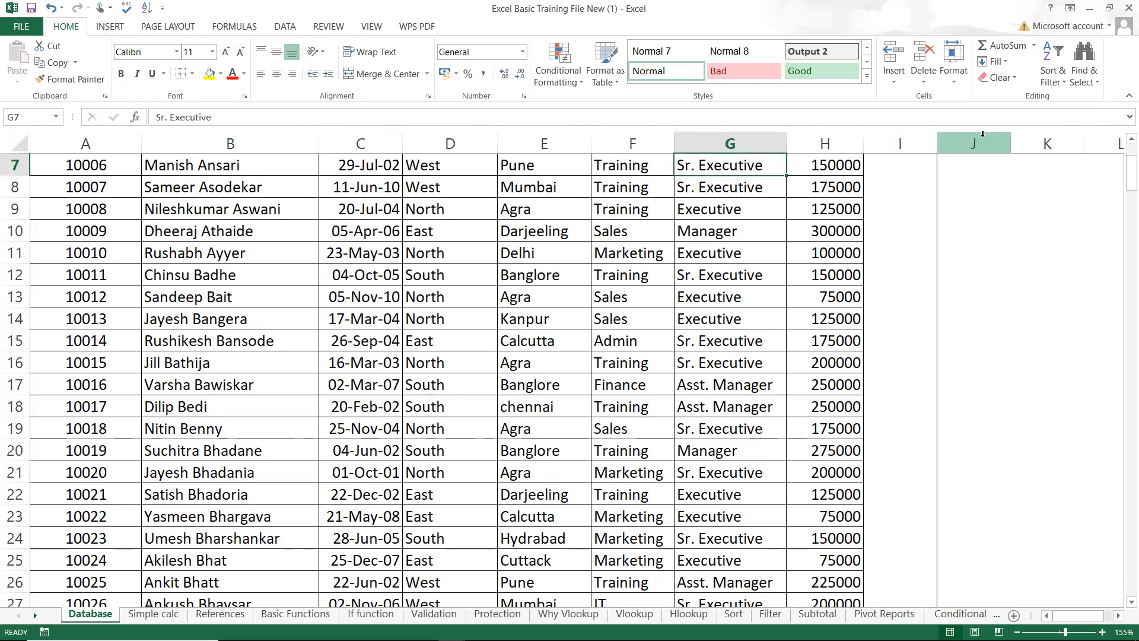
{"action": "key", "text": "ctrl+Home"}
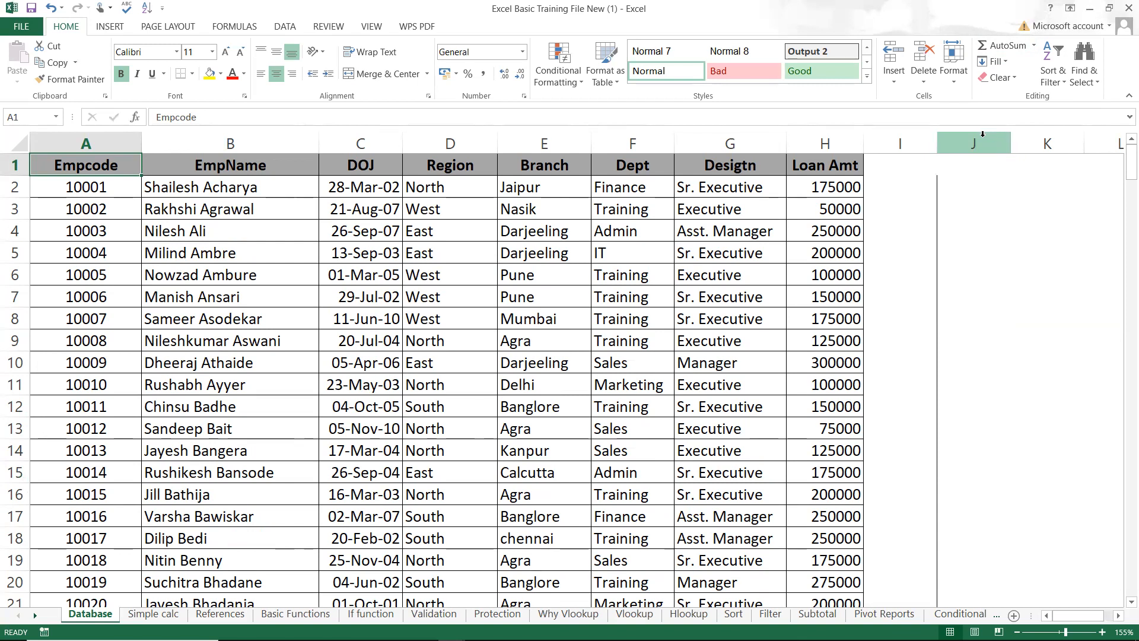
- Enter the letters a, b and c in cells J2, J3 and J4
{"action": "left_click", "coordinate": [977, 179]}
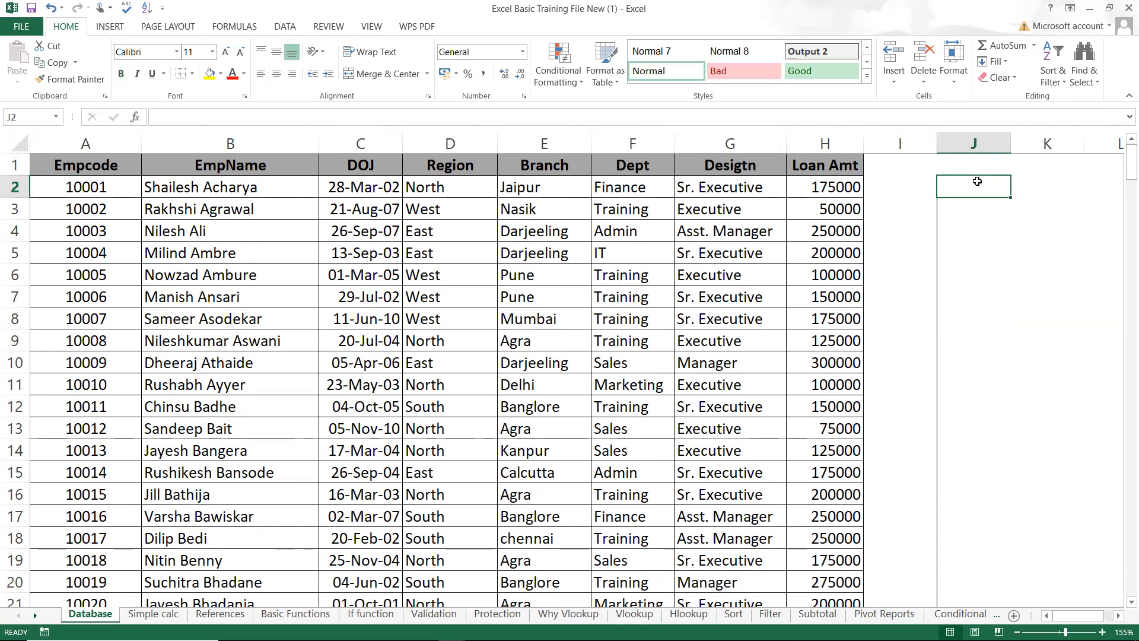
{"action": "type", "text": "a"}
{"action": "key", "text": "Return"}
{"action": "type", "text": "b"}
{"action": "key", "text": "Return"}
{"action": "type", "text": "c"}
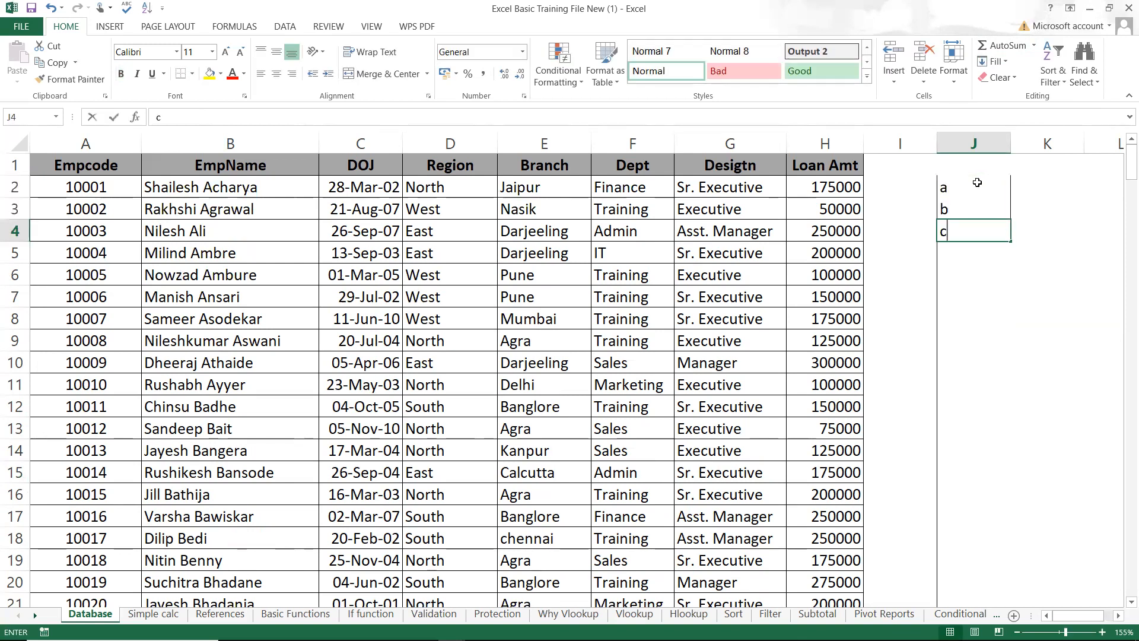
{"action": "key", "text": "Up"}
- Extend the a, b, c pattern from J2:J4 down to J11 with AutoFill and clear column J
{"action": "key", "text": "Up"}
{"action": "mouse_move", "coordinate": [977, 182]}
{"action": "left_mouse_down"}
{"action": "mouse_move", "coordinate": [979, 261]}
{"action": "mouse_move", "coordinate": [979, 234]}
{"action": "mouse_move", "coordinate": [1012, 242]}
{"action": "mouse_move", "coordinate": [1005, 401]}
{"action": "left_mouse_up"}
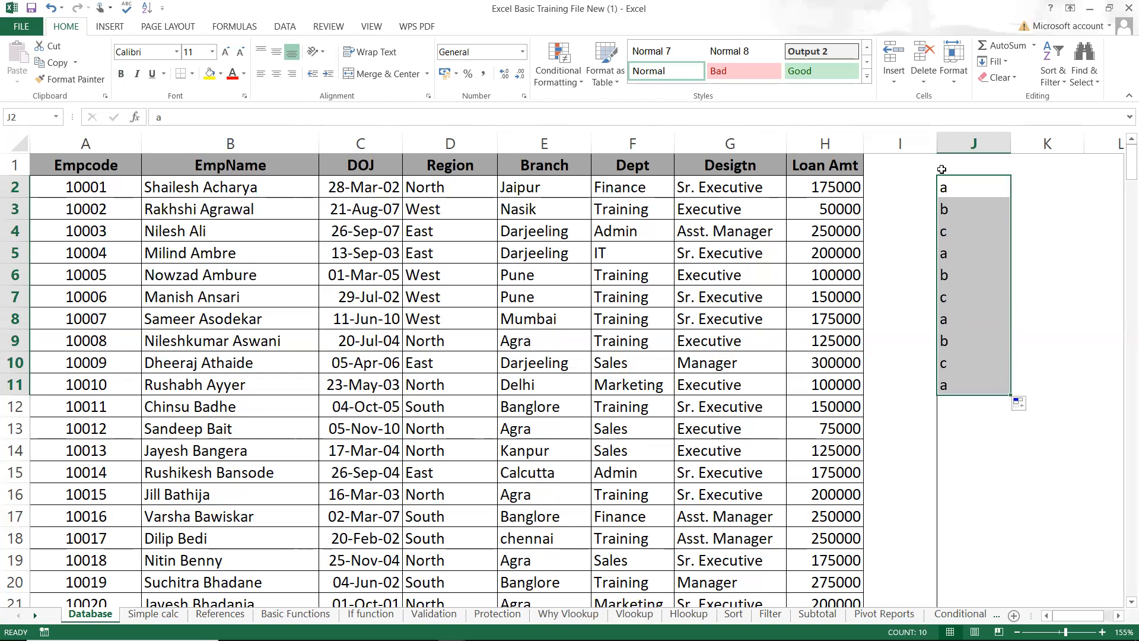
{"action": "left_click", "coordinate": [950, 140]}
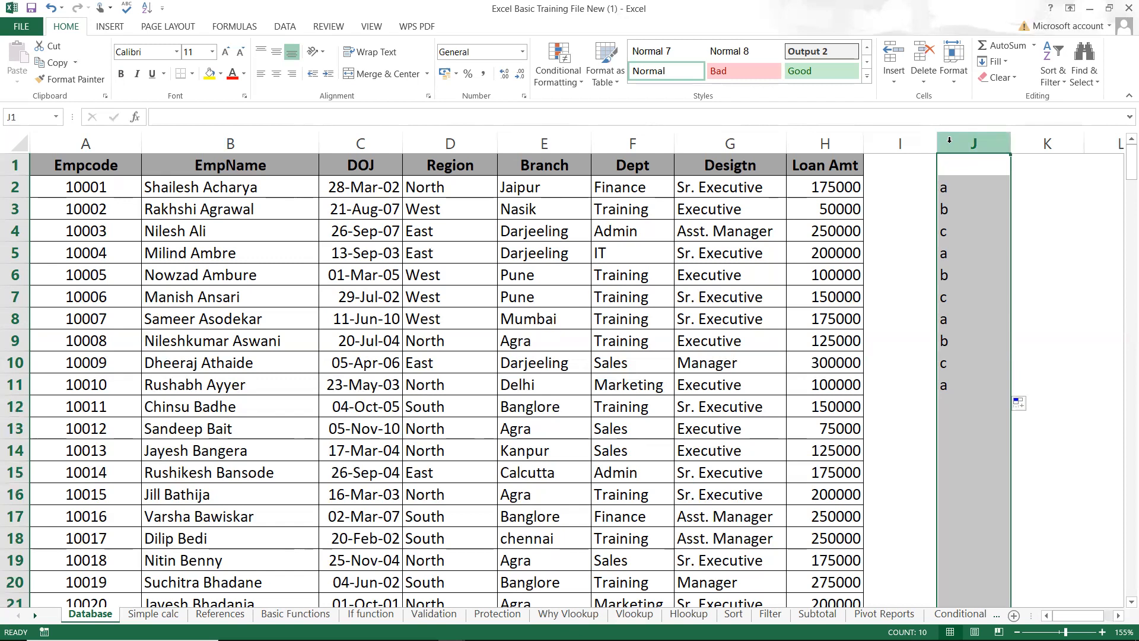
{"action": "key", "text": "Delete"}
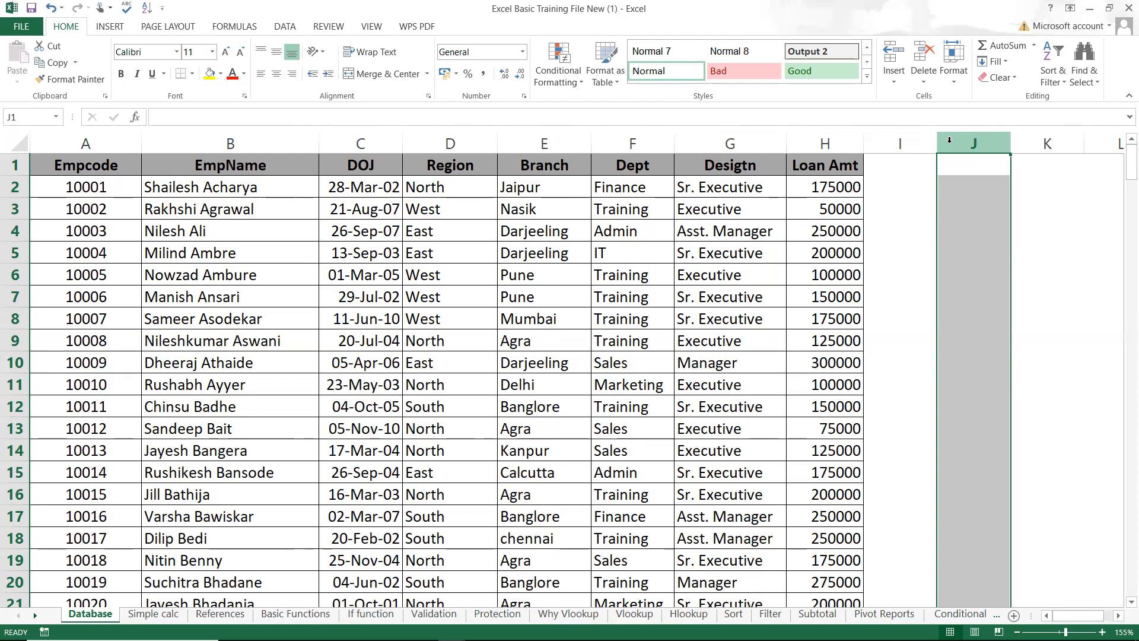
- View the Format Cells number categories for Loan Amt cell H2 and dismiss the dialog without changes
{"action": "left_click", "coordinate": [816, 186]}
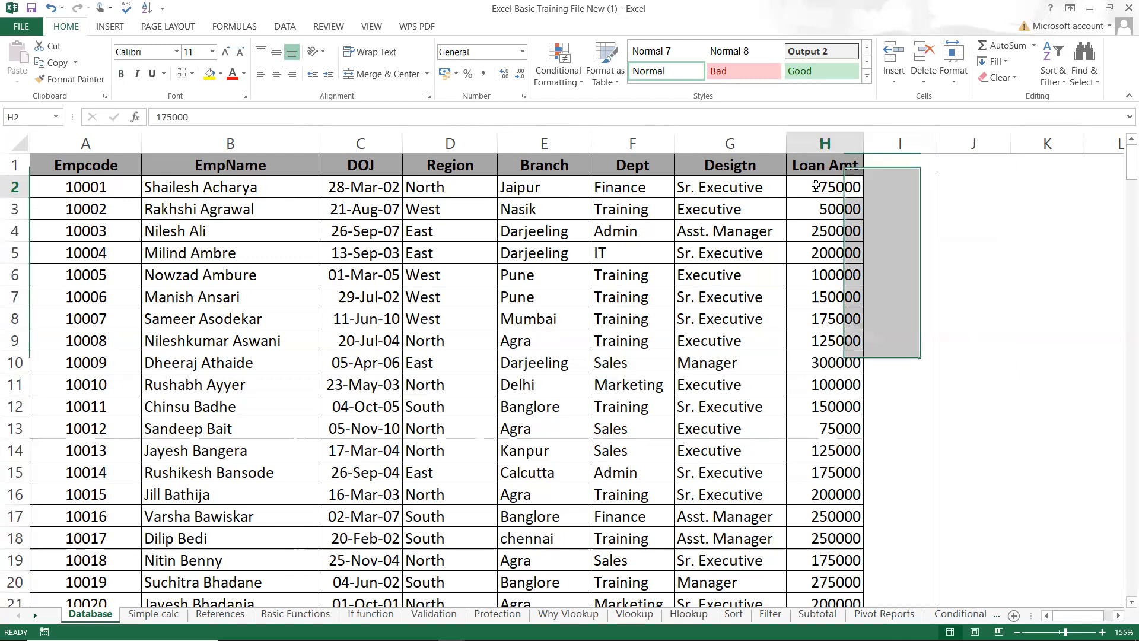
{"action": "right_click", "coordinate": [817, 187]}
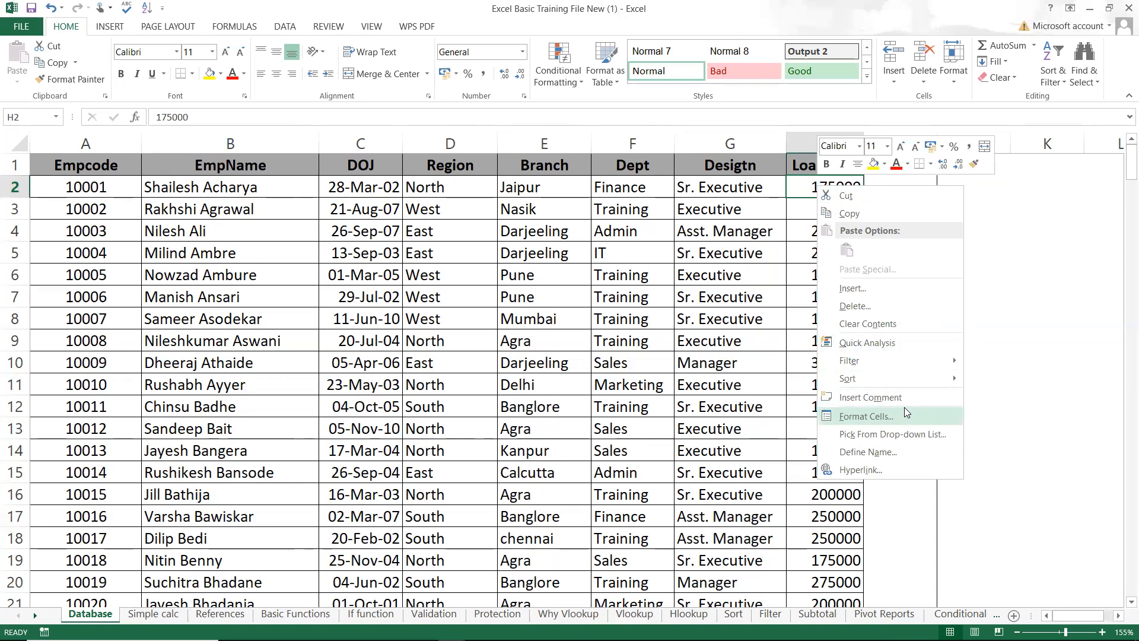
{"action": "left_click", "coordinate": [1024, 266]}
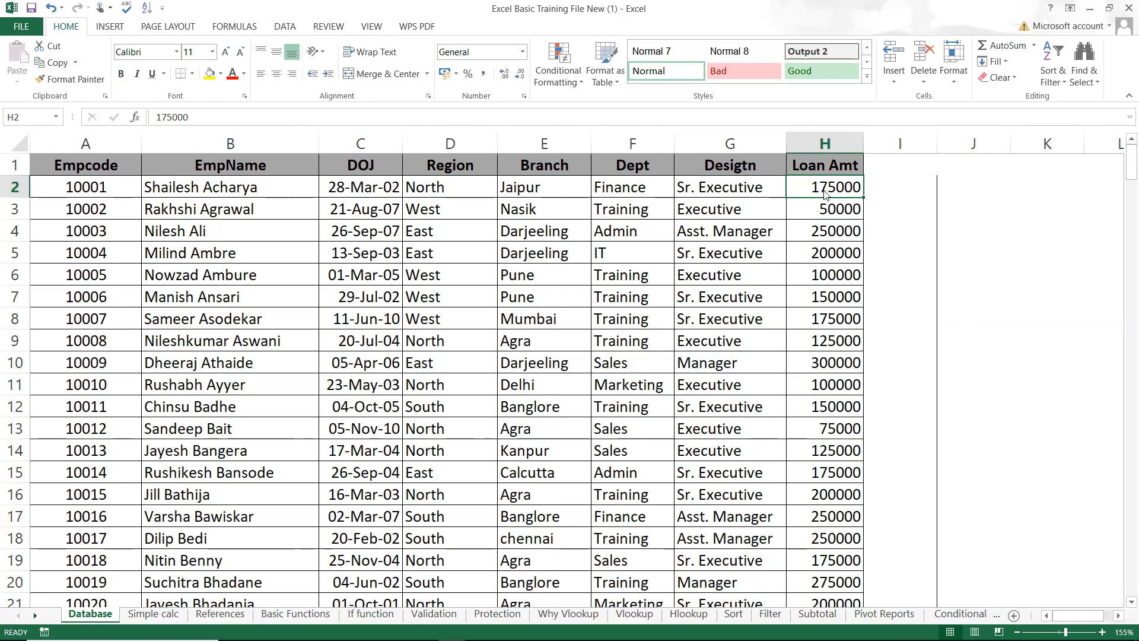
{"action": "key", "text": "ctrl+1"}
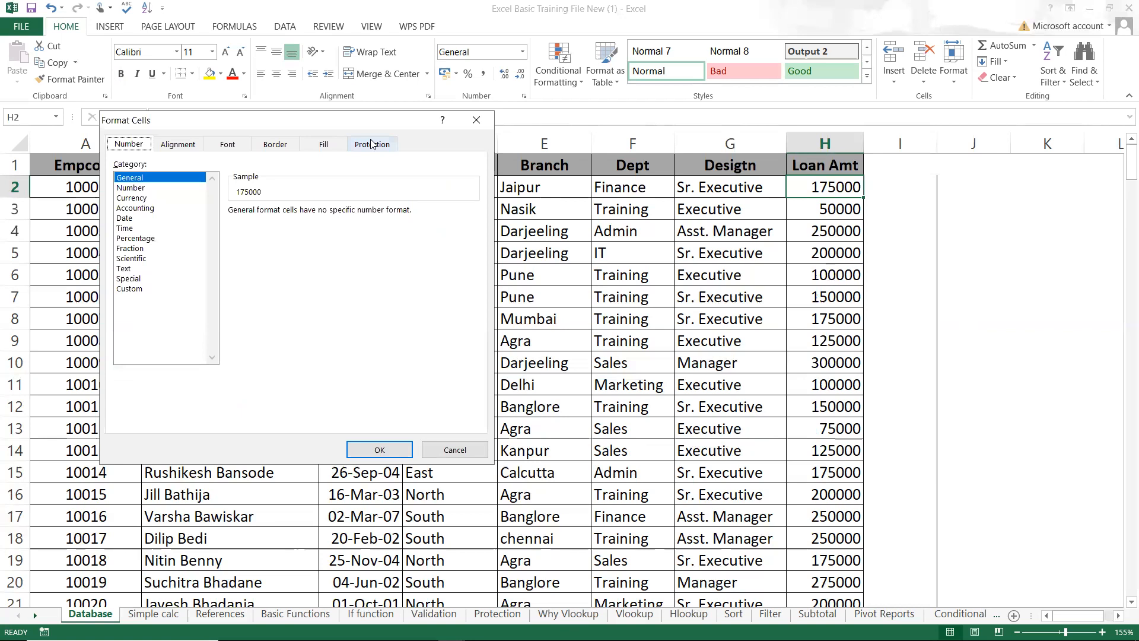
{"action": "left_click", "coordinate": [451, 449]}
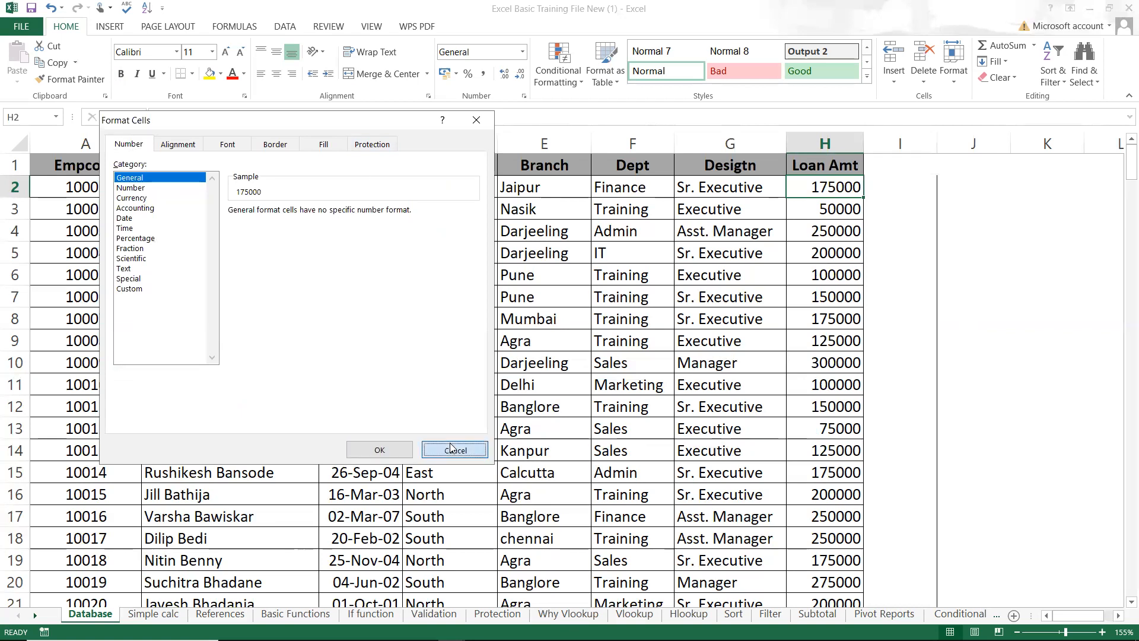